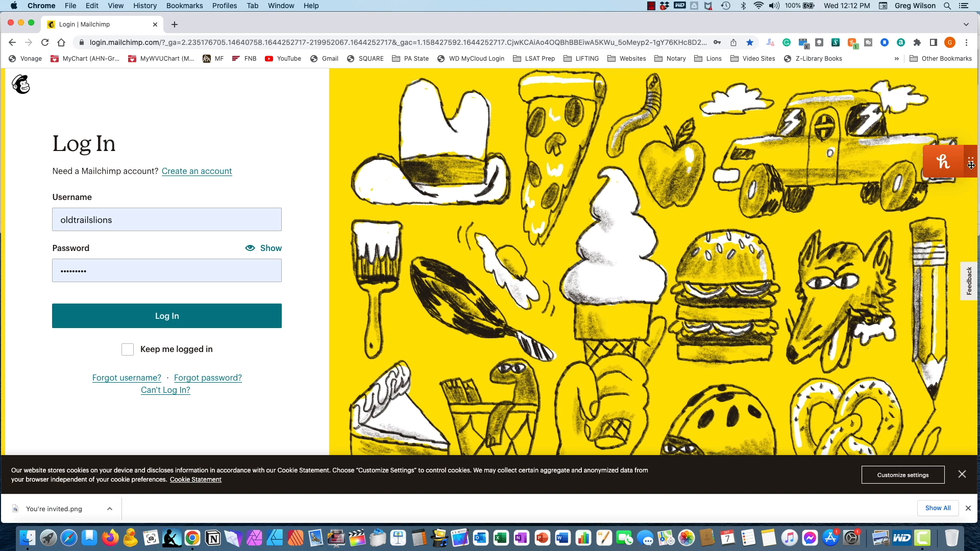
Snooze the Honey shopping extension's tips panel and dismiss the cookie banner on the login page
drag(971, 169, 976, 74)
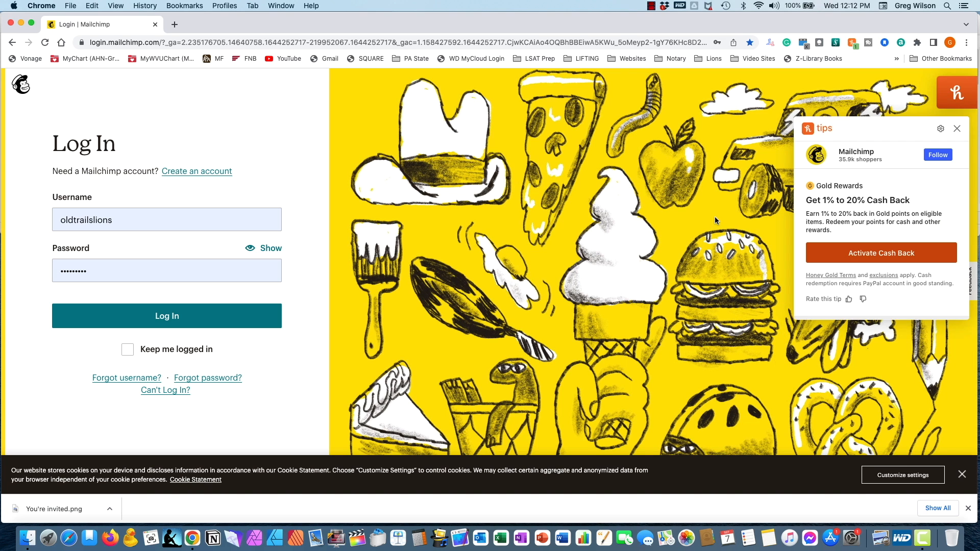
click(942, 129)
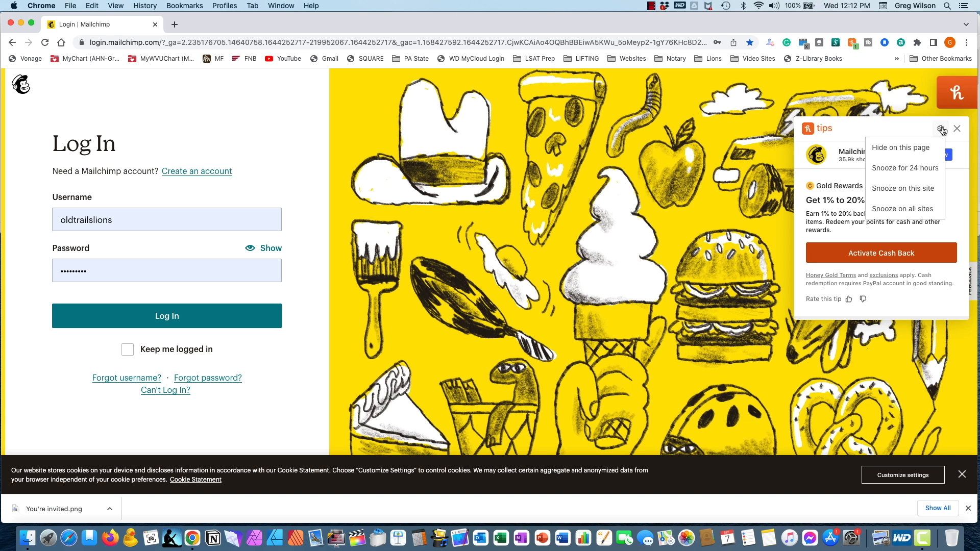
click(914, 170)
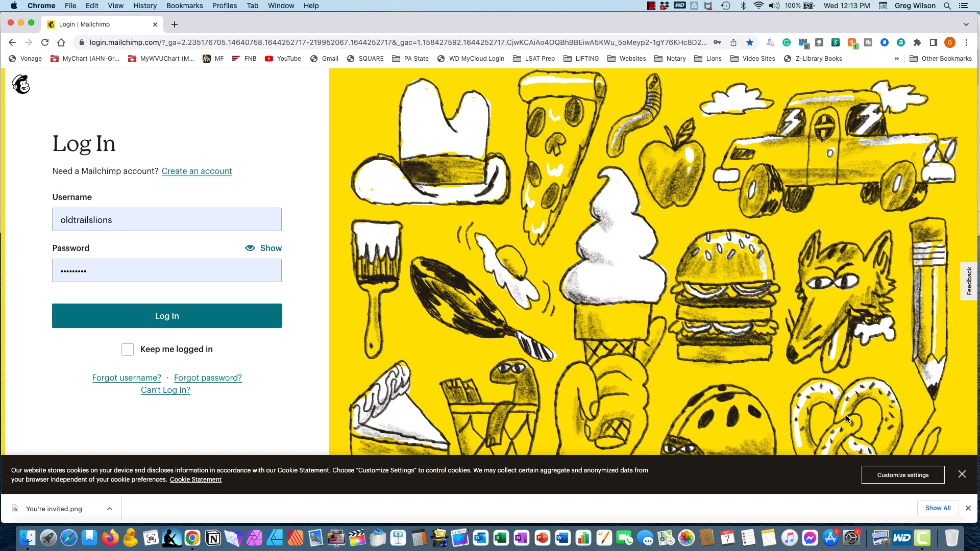
click(962, 475)
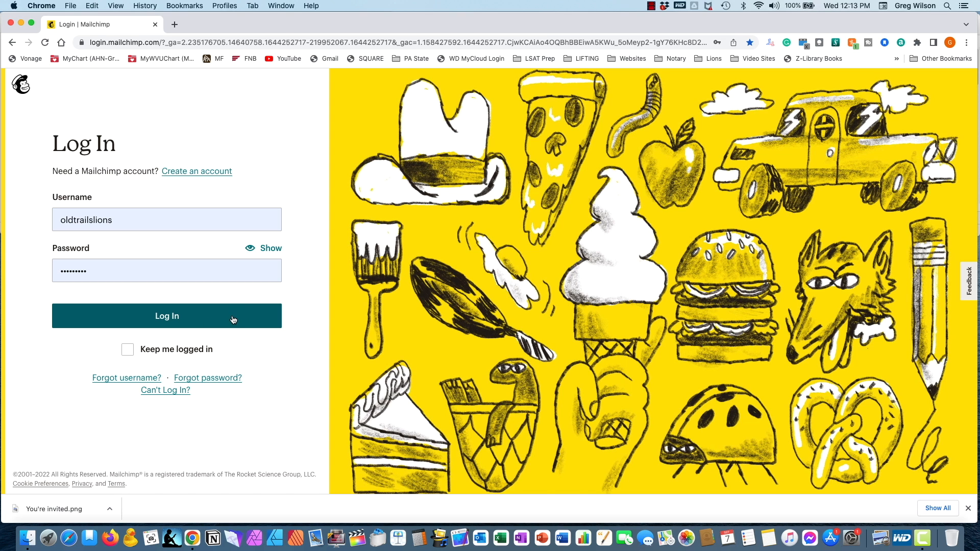
Log in and pass verification using the code sent by email rather than text message
click(176, 321)
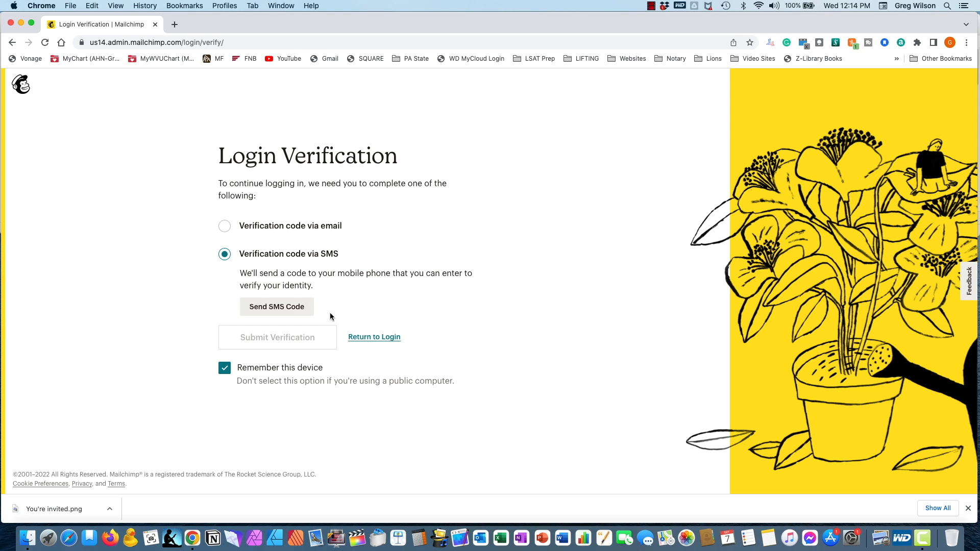
click(292, 308)
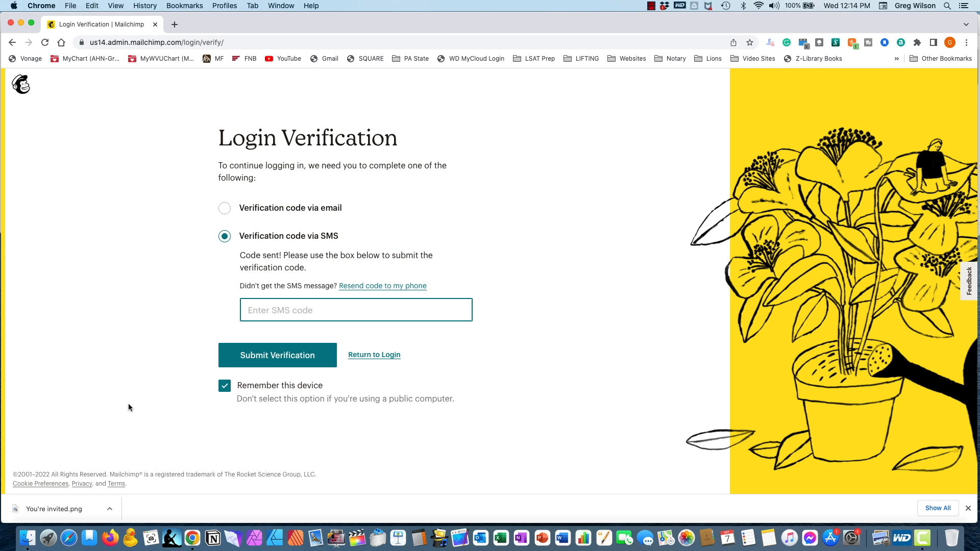
click(224, 208)
click(400, 285)
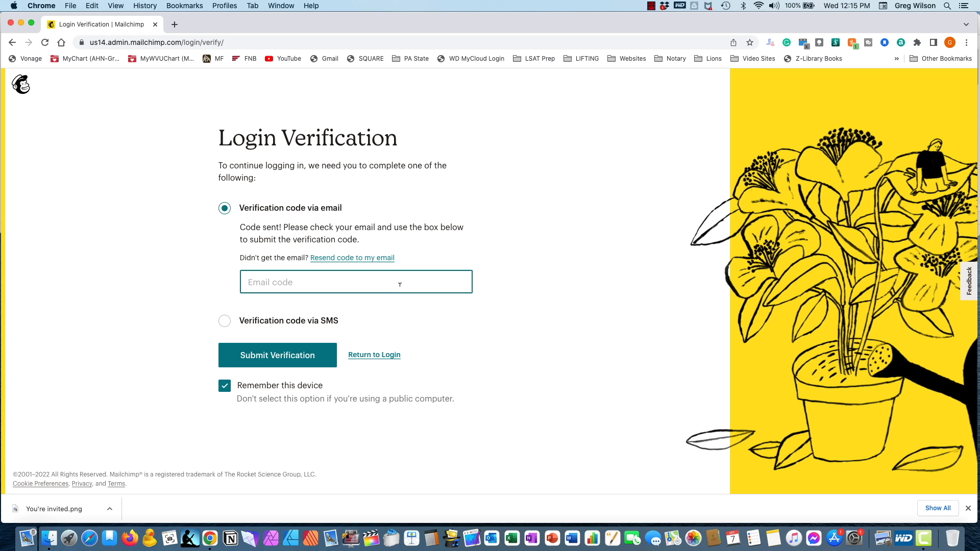
click(301, 360)
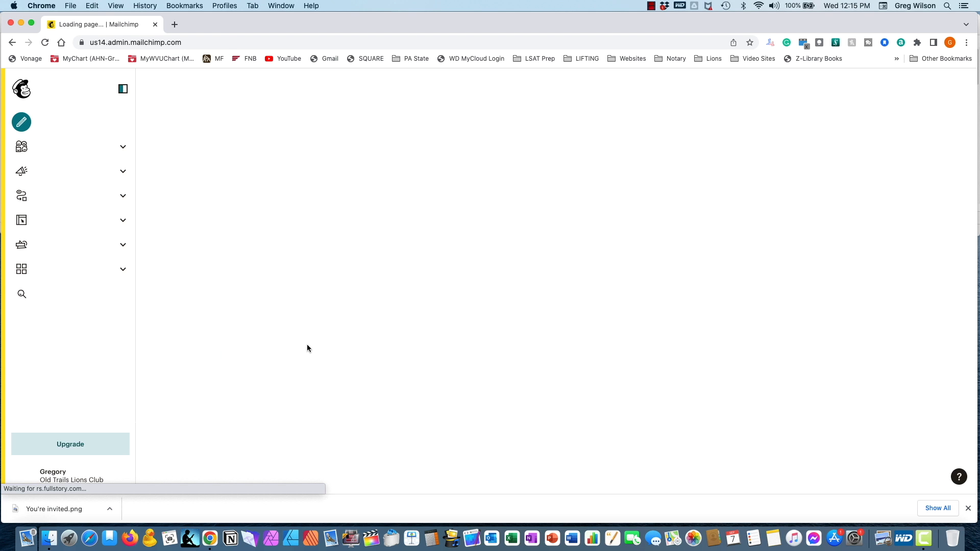
Review recent campaign activity on Home, then open the Old Trails Lions Club Audience dashboard
click(652, 6)
click(682, 27)
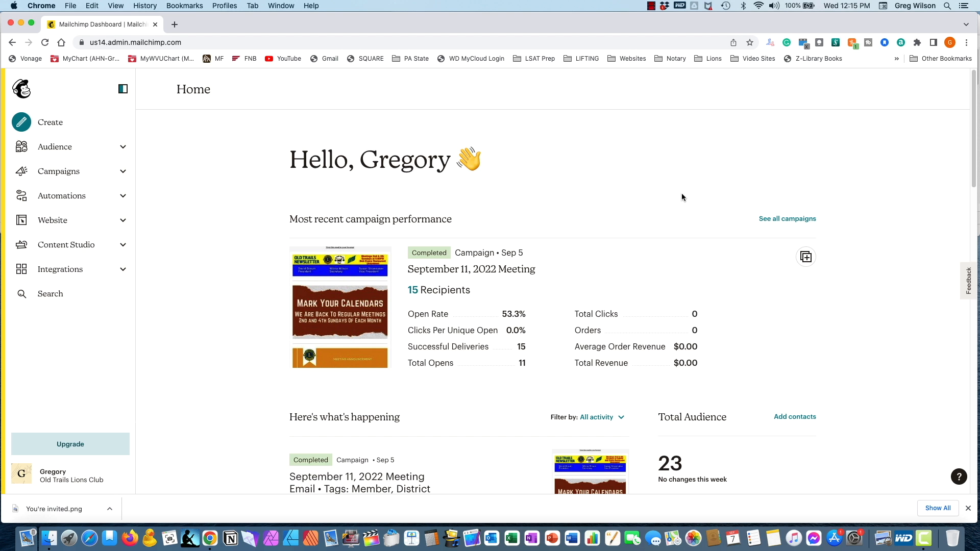
scroll(643, 222, down, 10)
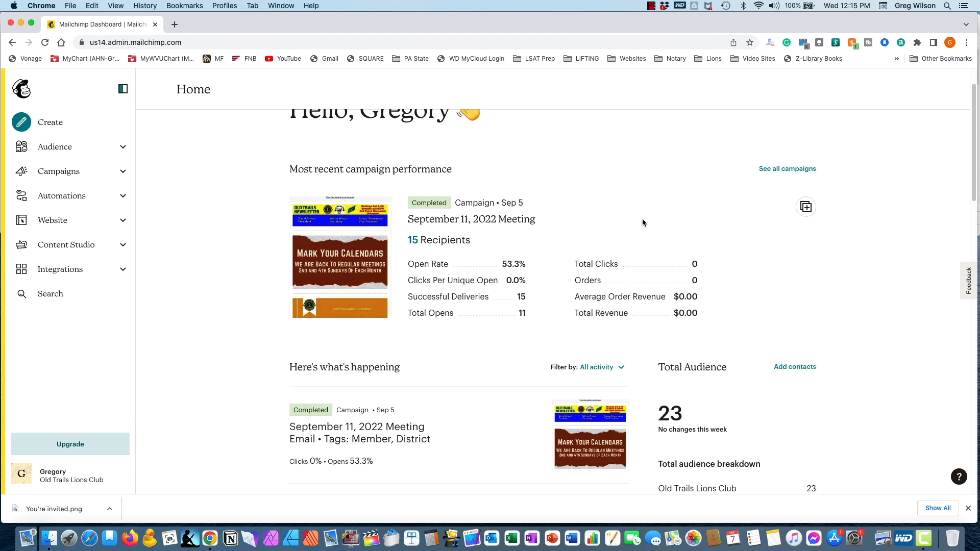
scroll(643, 223, down, 10)
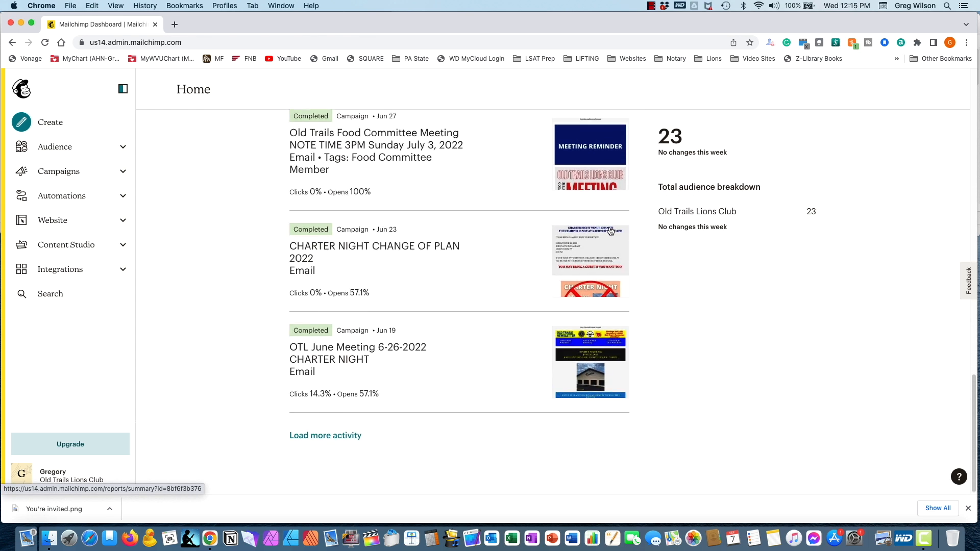
scroll(611, 231, up, 20)
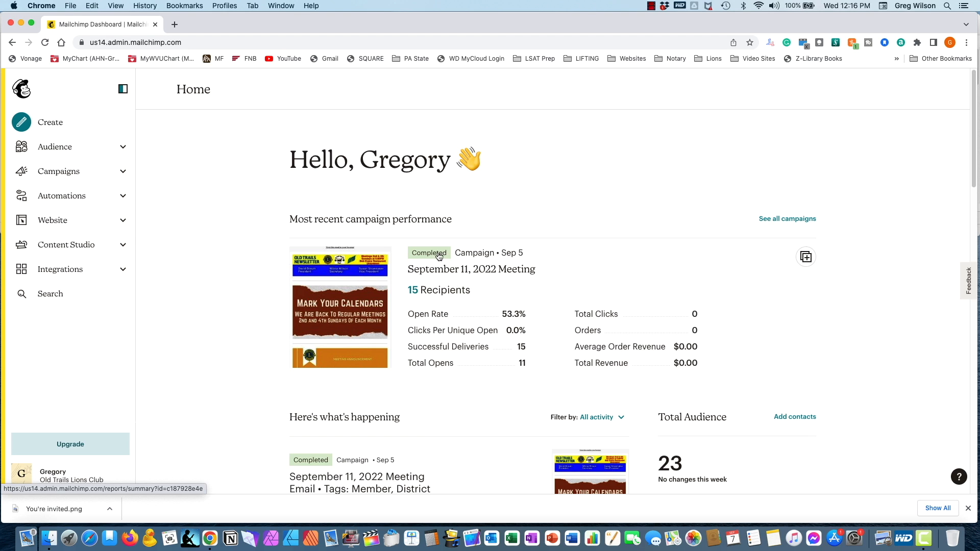
click(121, 150)
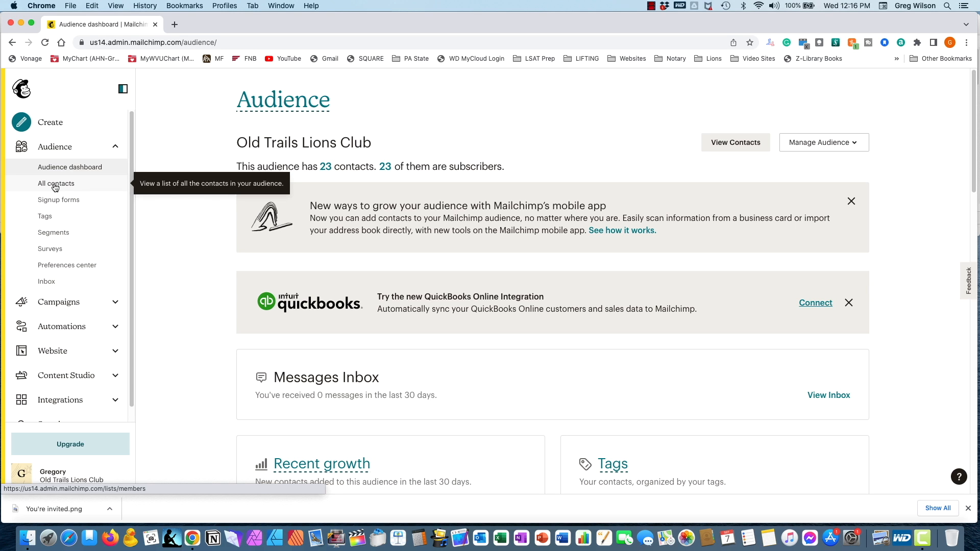
click(849, 142)
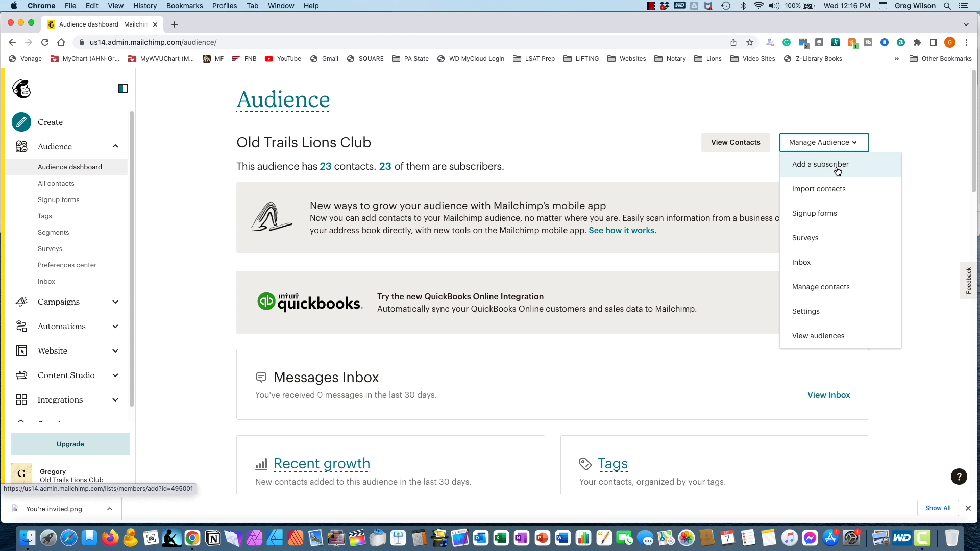
click(458, 123)
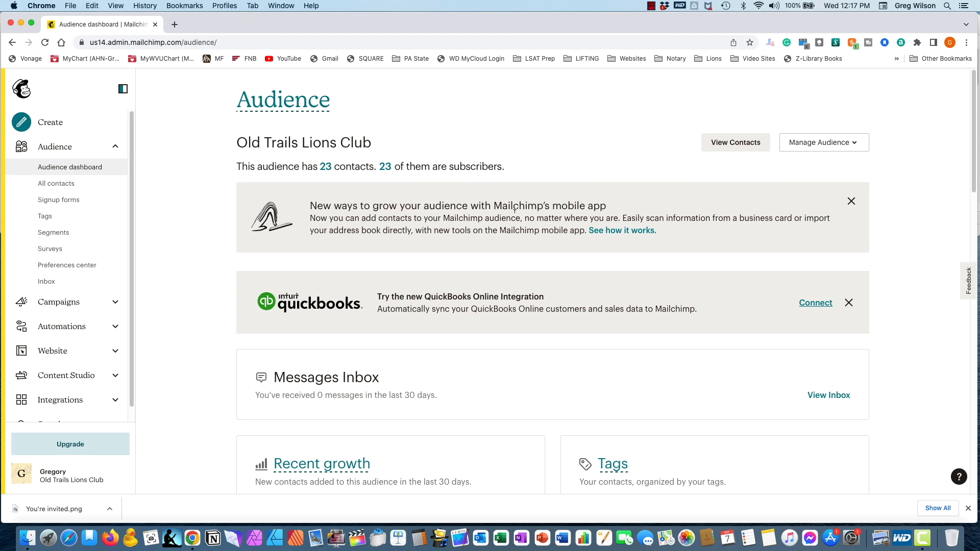
scroll(569, 276, down, 5)
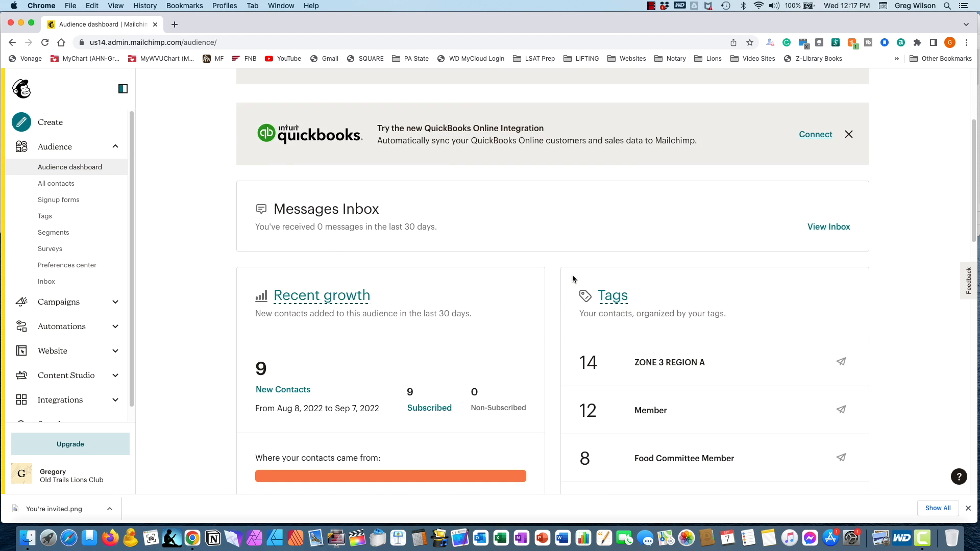
scroll(573, 276, down, 3)
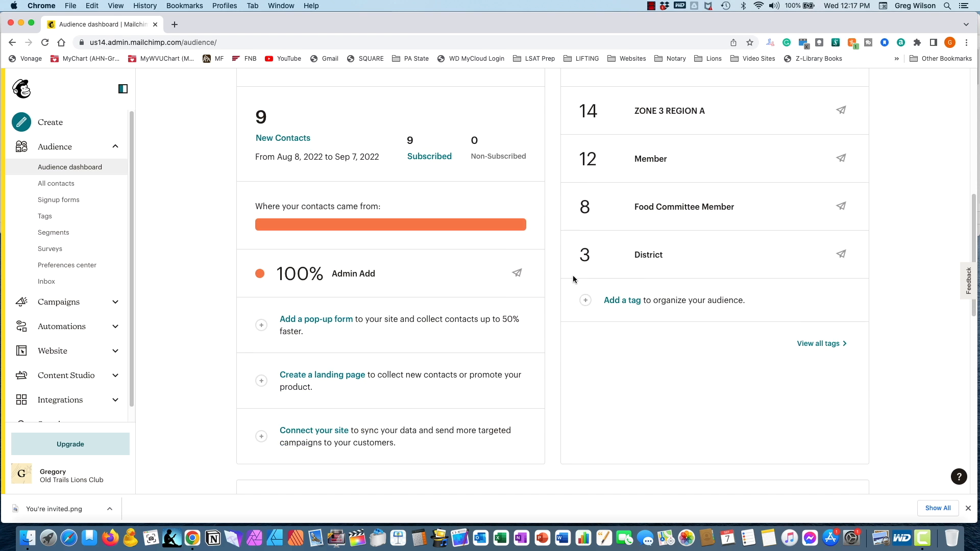
scroll(573, 275, up, 10)
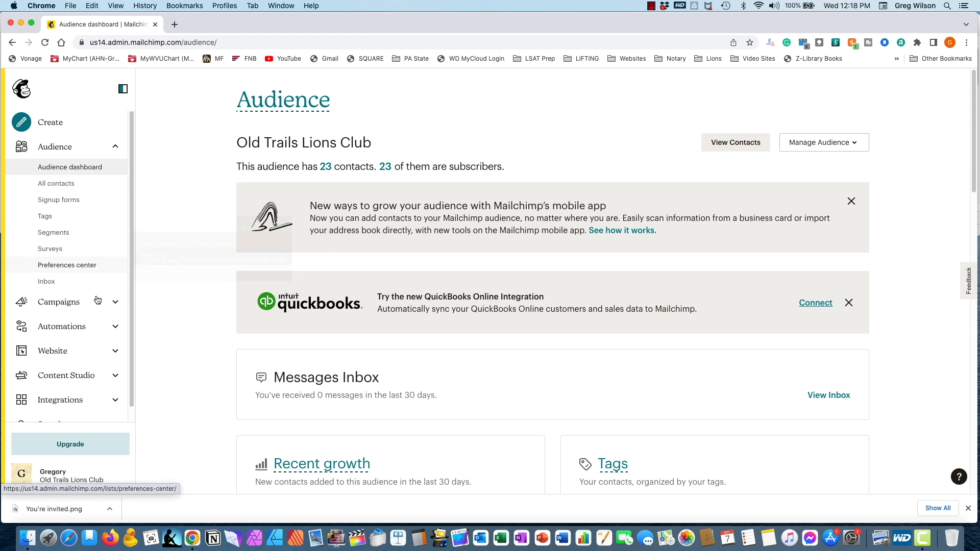
click(70, 303)
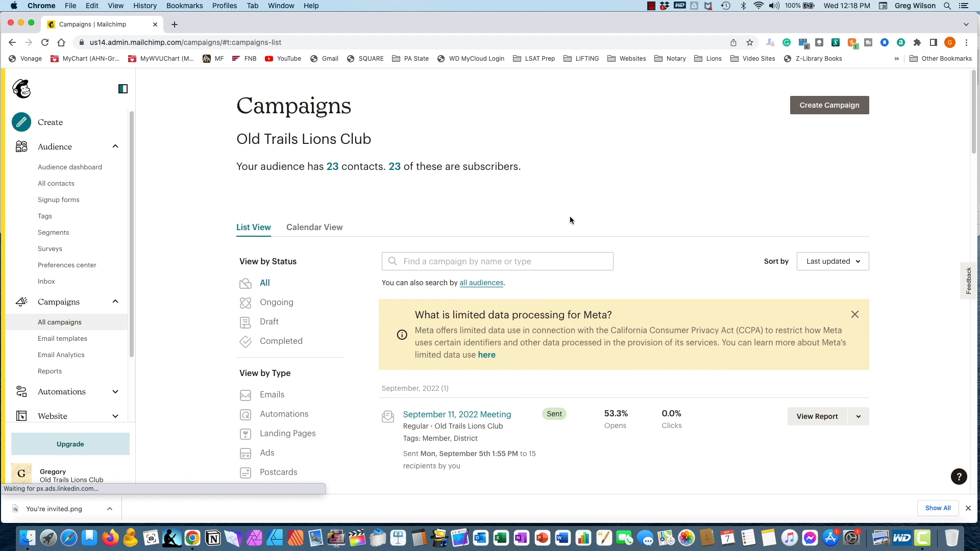
Browse the All campaigns list, then start creating a new campaign
scroll(570, 217, down, 6)
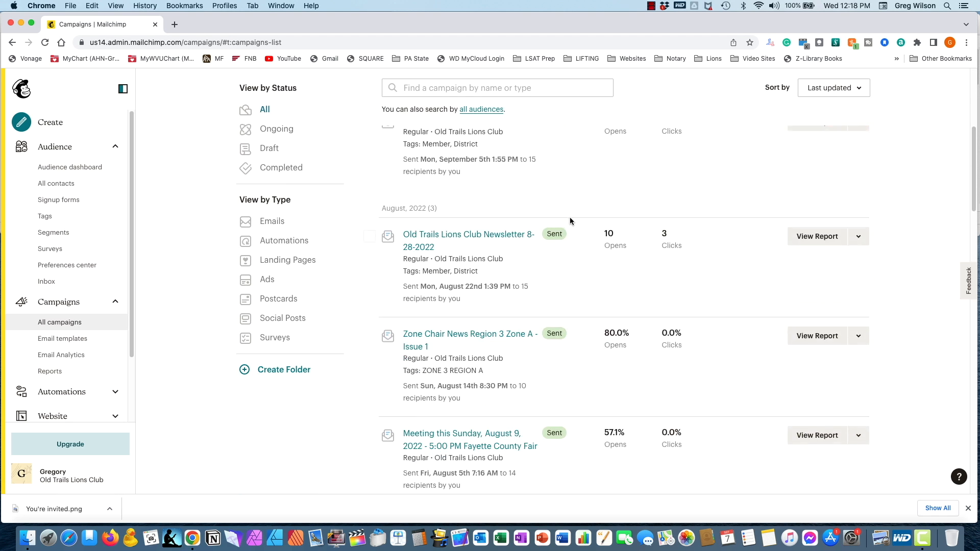
scroll(571, 220, down, 14)
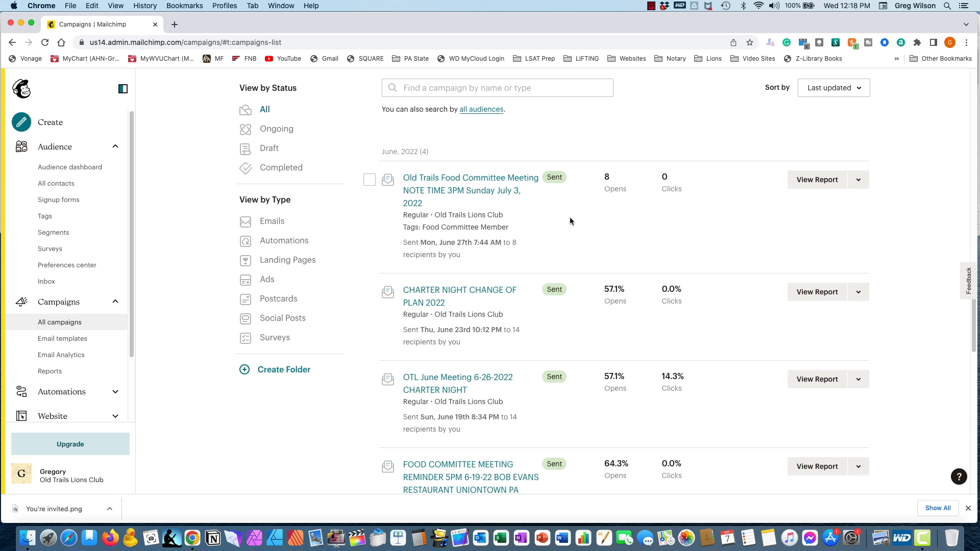
scroll(570, 221, down, 12)
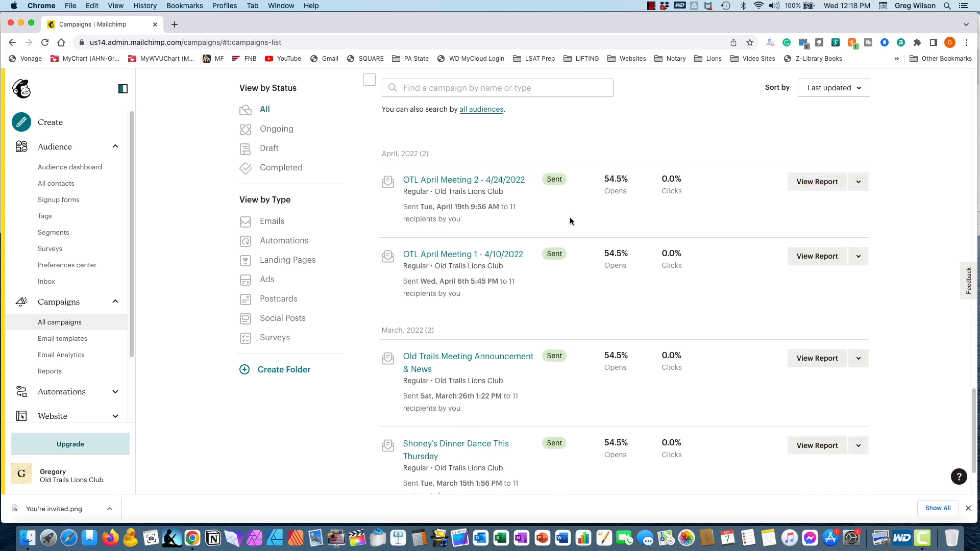
scroll(570, 221, up, 20)
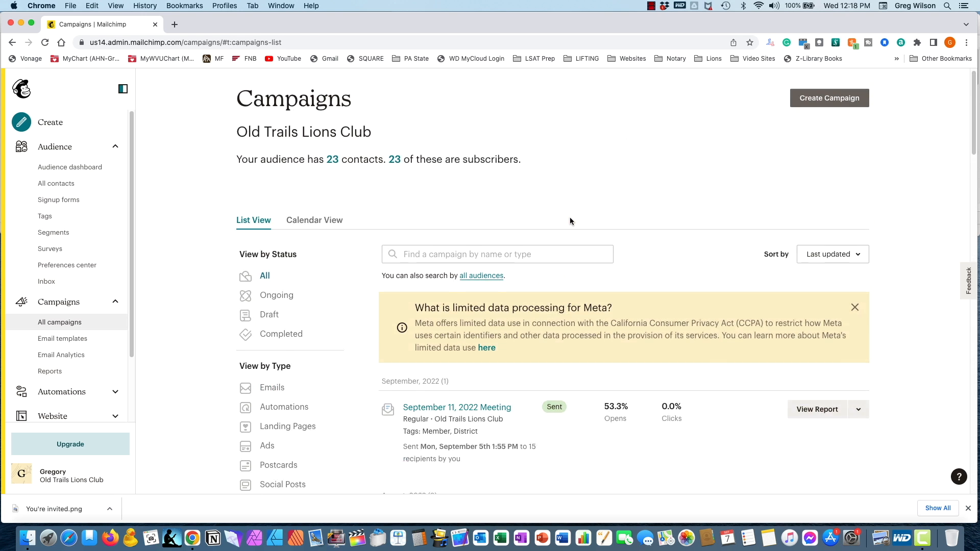
scroll(571, 221, up, 1)
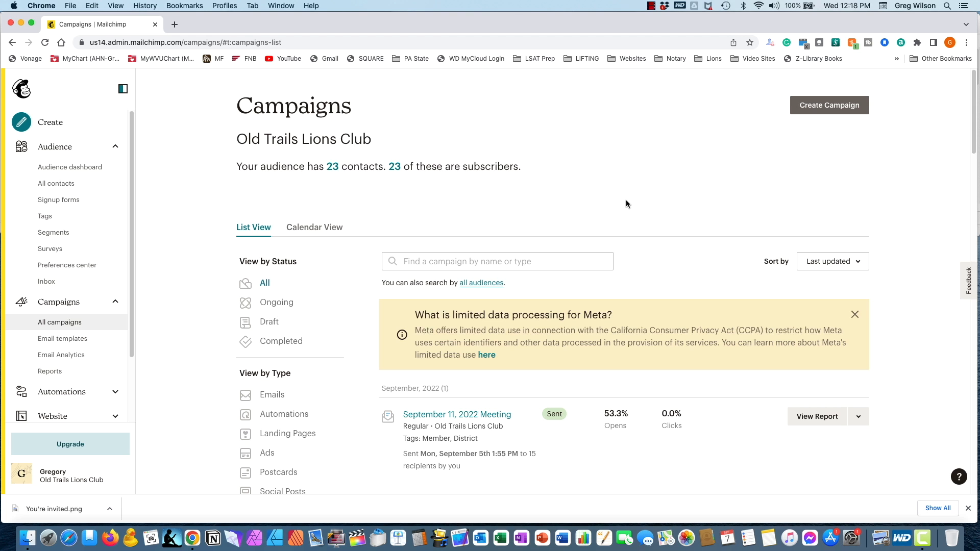
click(841, 113)
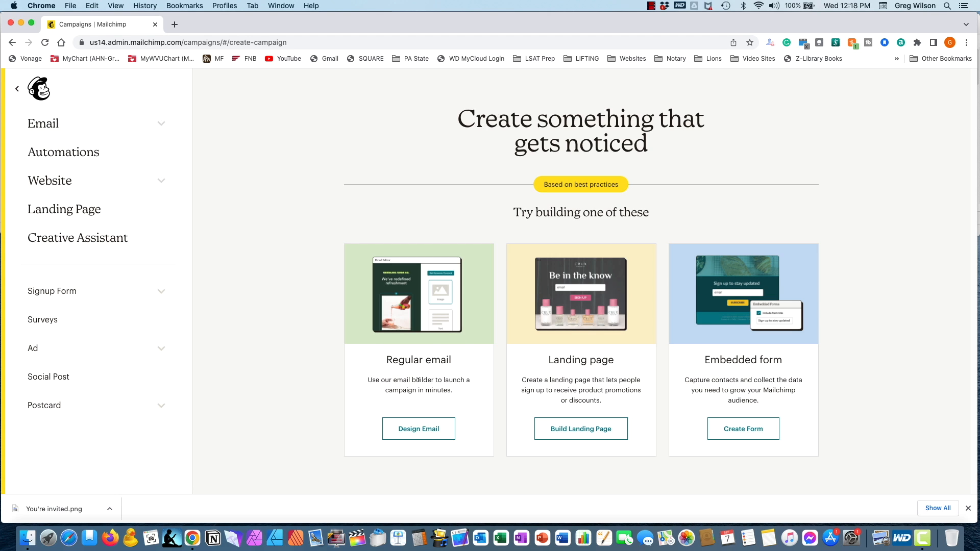
Create a regular email campaign named 'Test Email' and dismiss the chat popup
click(417, 437)
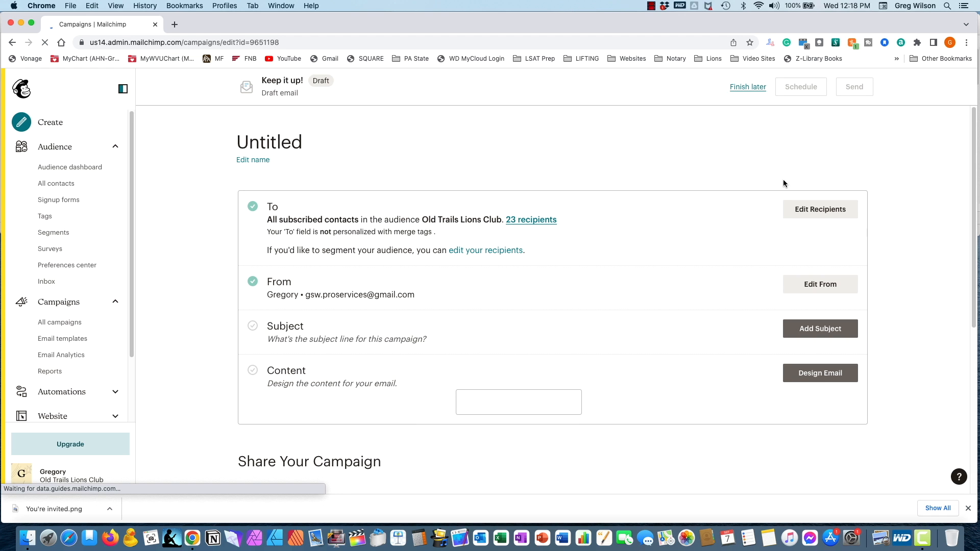
click(256, 160)
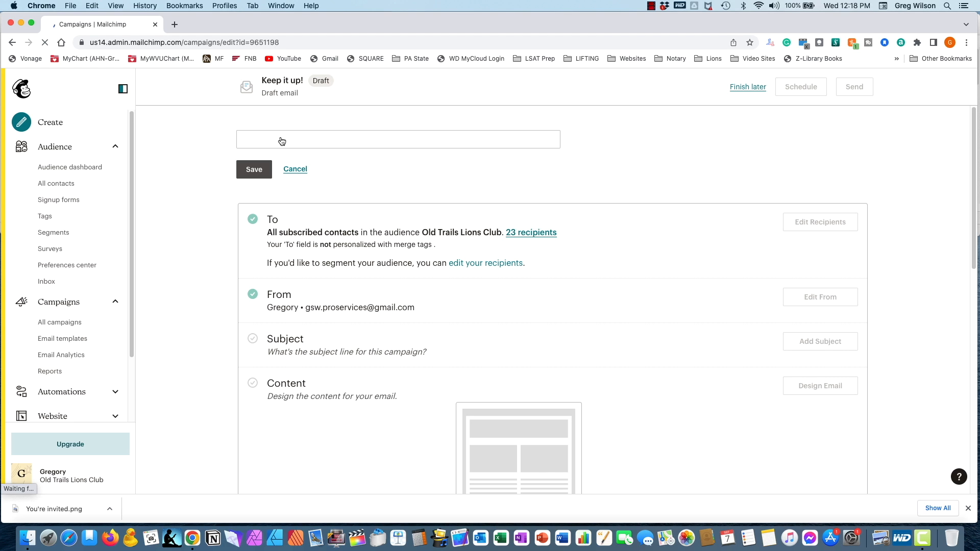
click(320, 144)
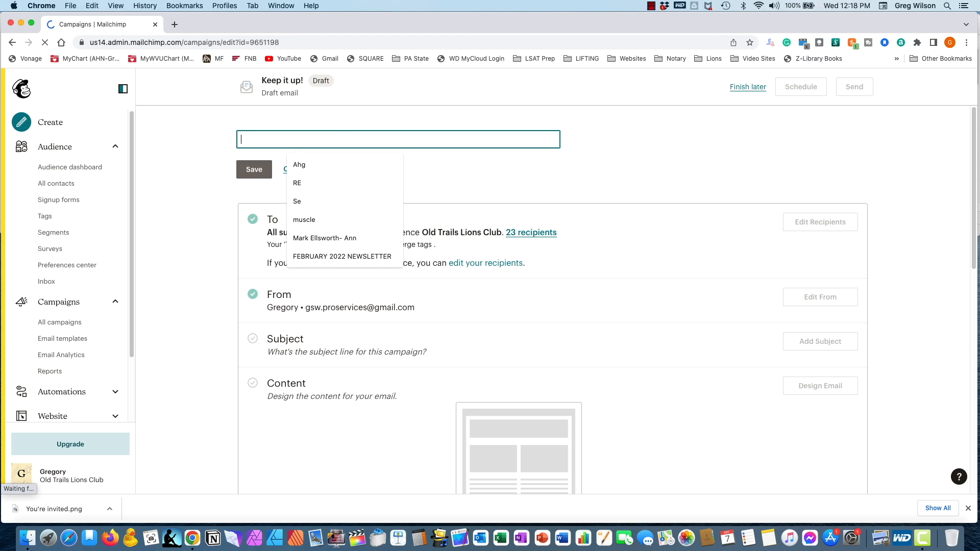
text(Test Emai)
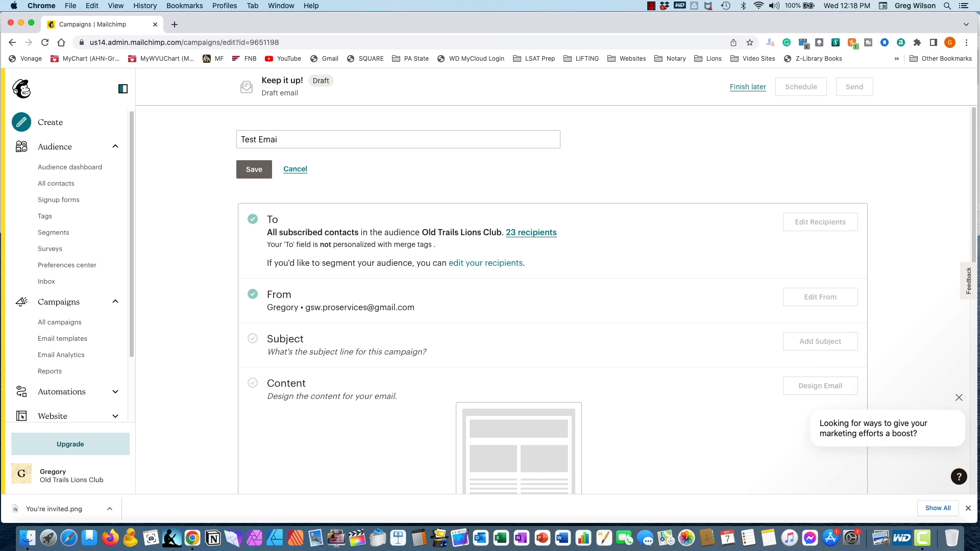
click(306, 139)
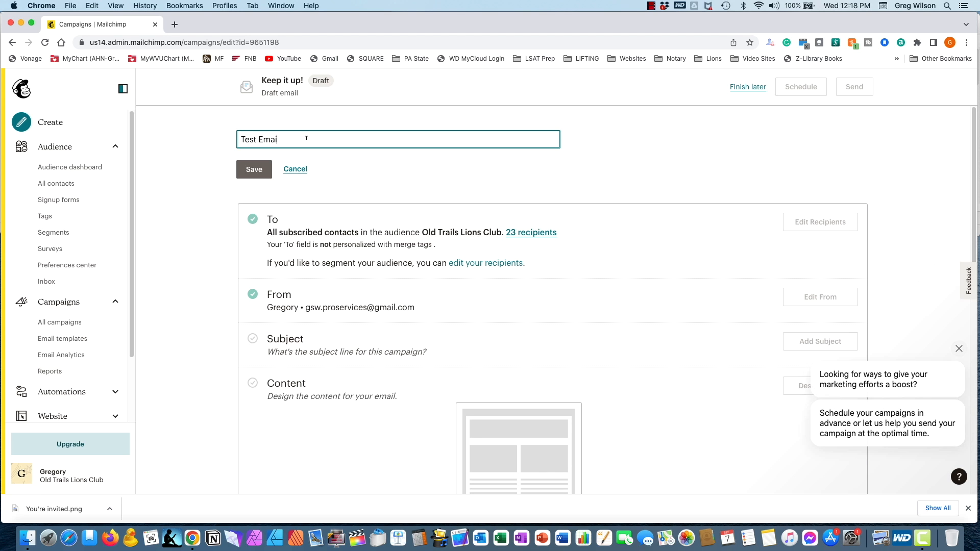
text(l)
click(254, 171)
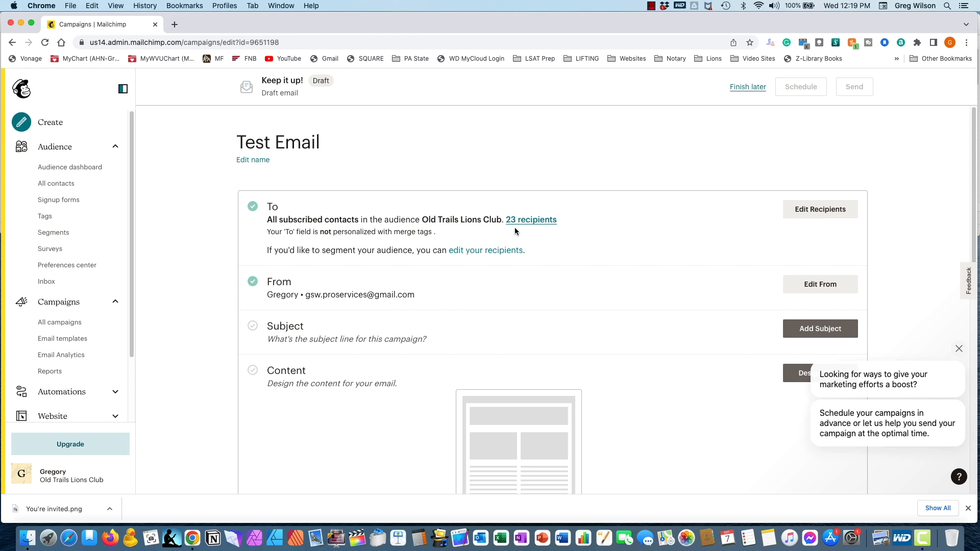
click(959, 349)
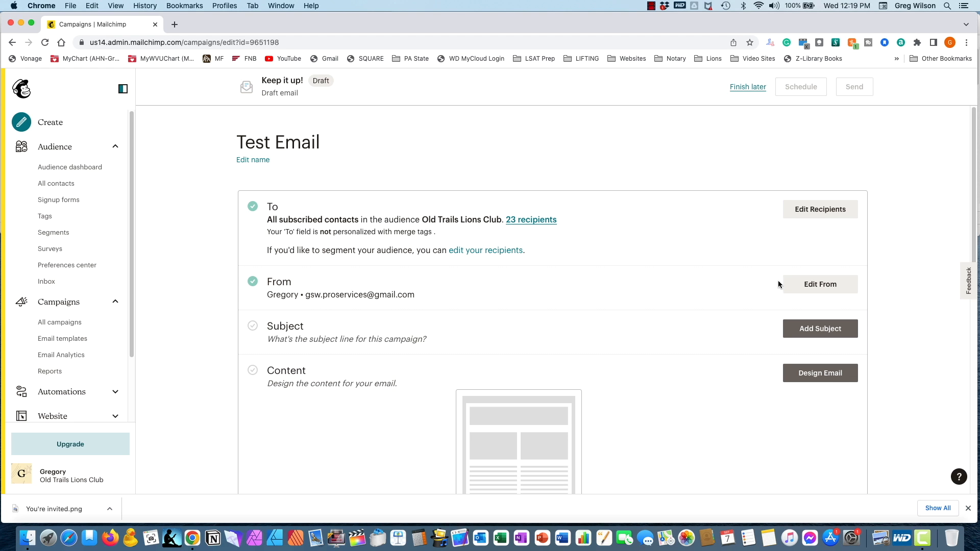
click(812, 284)
Replace the sender e-mail address with the club's new address and save it
drag(679, 335, 537, 331)
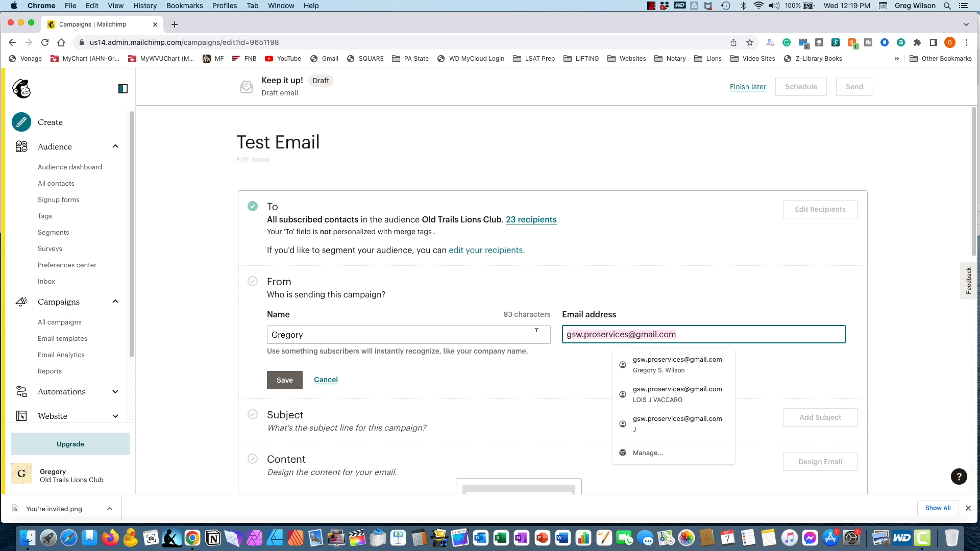
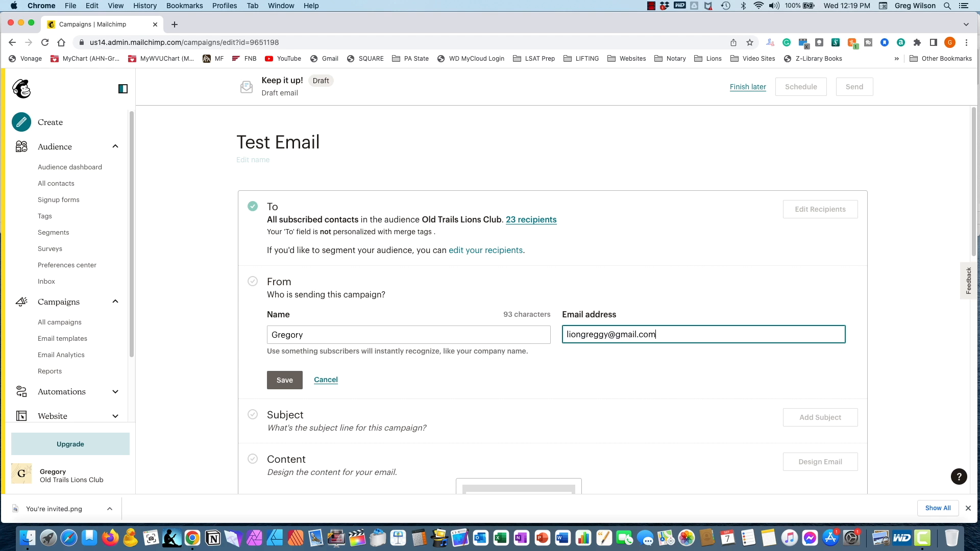
click(283, 384)
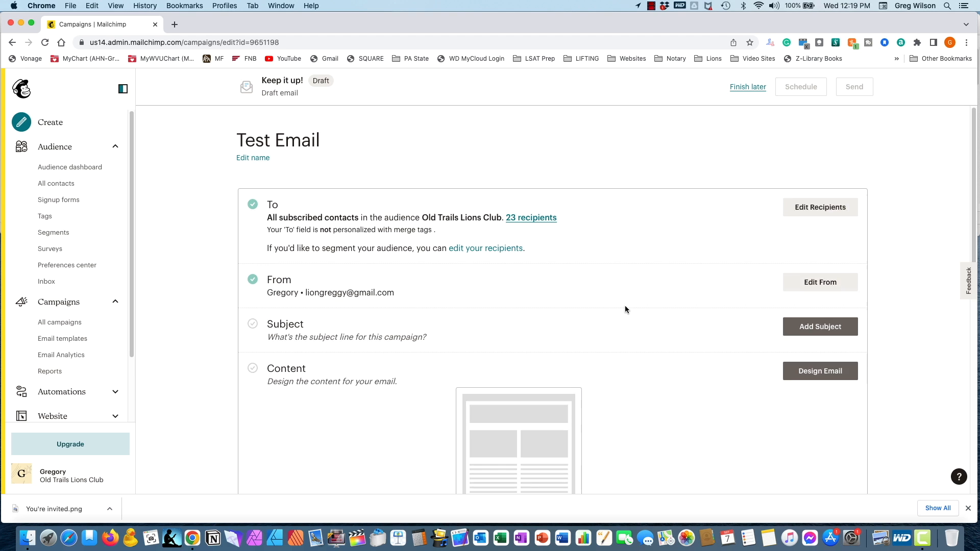
Enter 'Test Newsletter' as the campaign subject line
scroll(625, 306, down, 3)
click(798, 235)
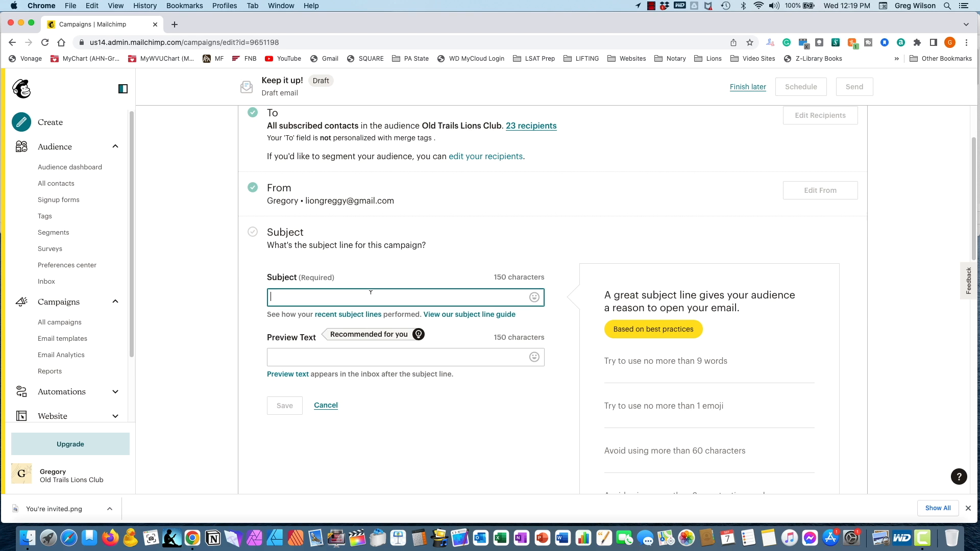
text(Test Newsletter)
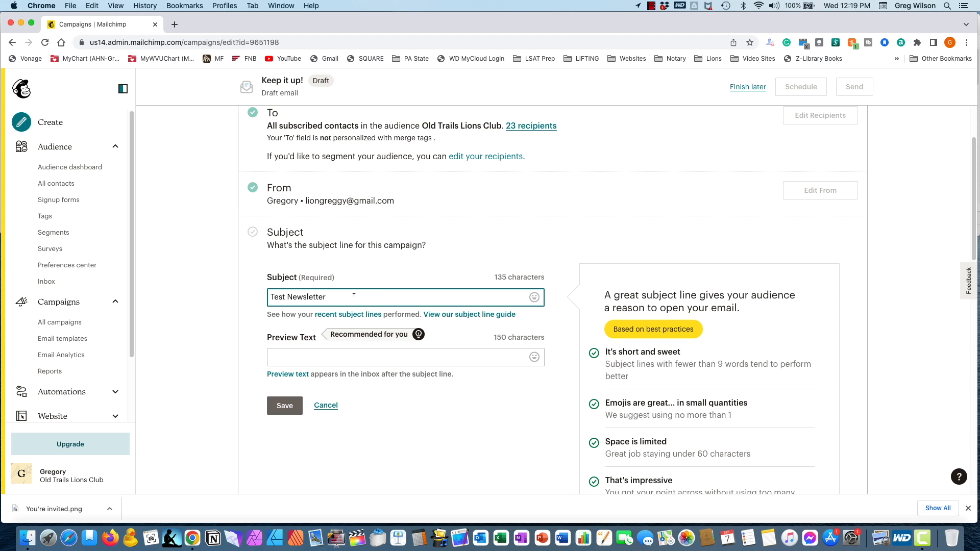
drag(347, 296, 232, 290)
text(Next Meeting September 11, 20222)
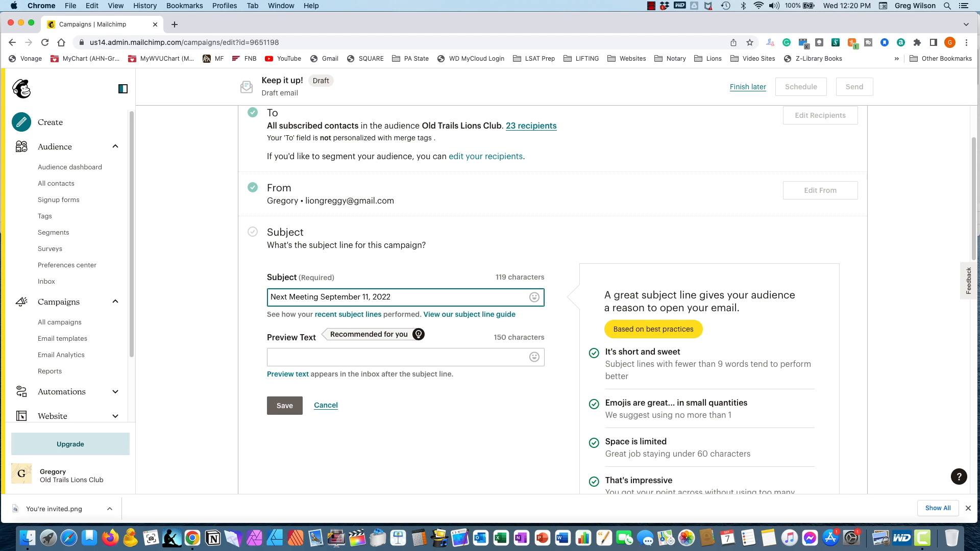
text( @# 5PM)
key(BackSpace)
key(BackSpace)
key(BackSpace)
key(BackSpace)
key(BackSpace)
text(5PM B)
text(Evans)
scroll(654, 381, down, 3)
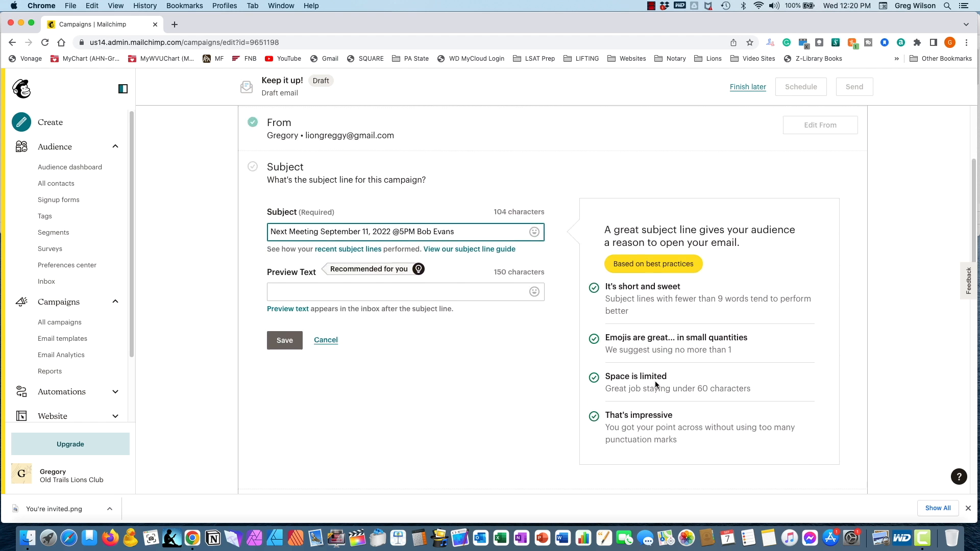
scroll(654, 381, up, 5)
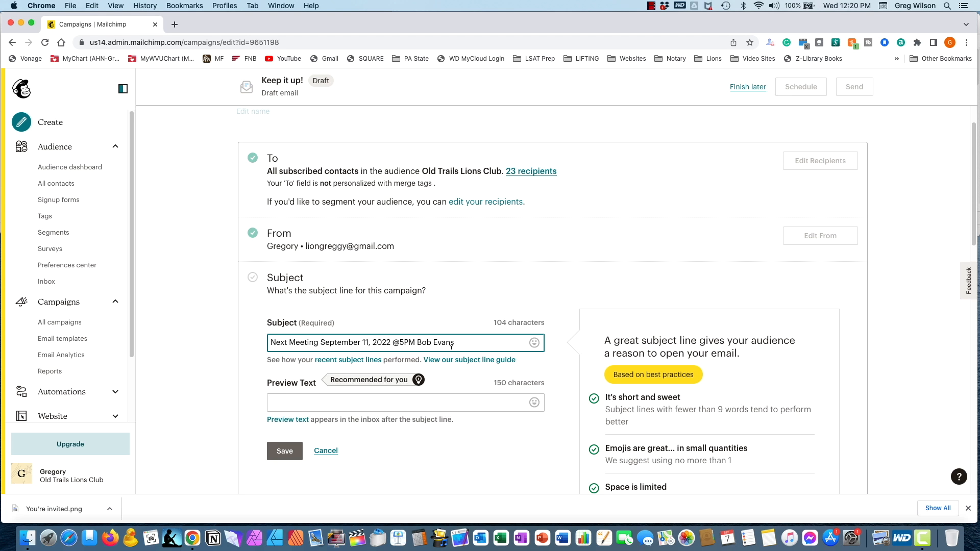
scroll(434, 329, down, 1)
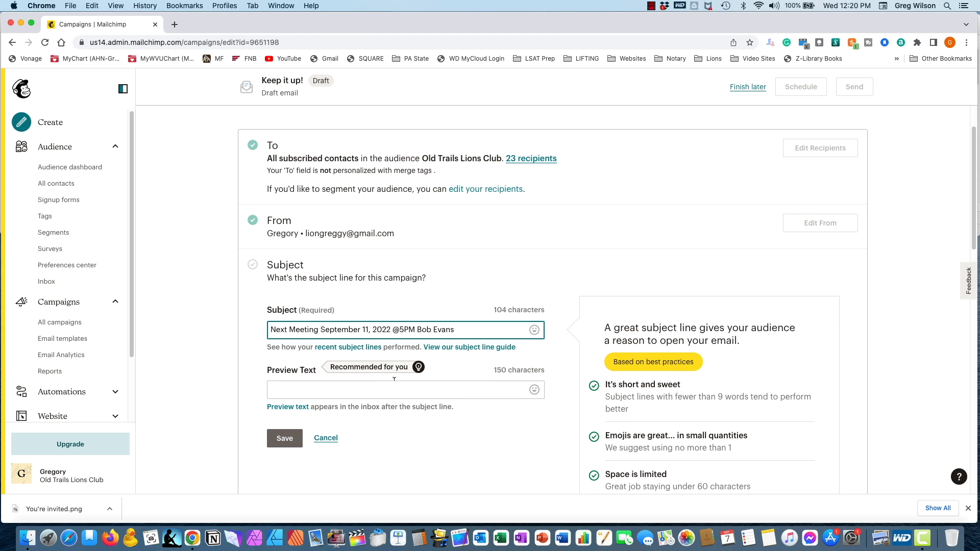
scroll(400, 380, down, 3)
click(285, 361)
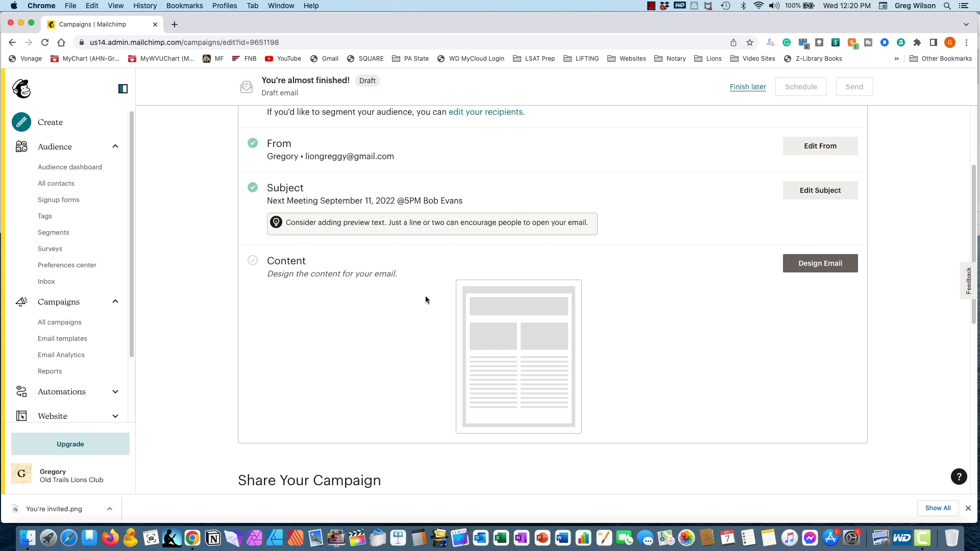
Open the template selection page for the Test Email content
click(823, 265)
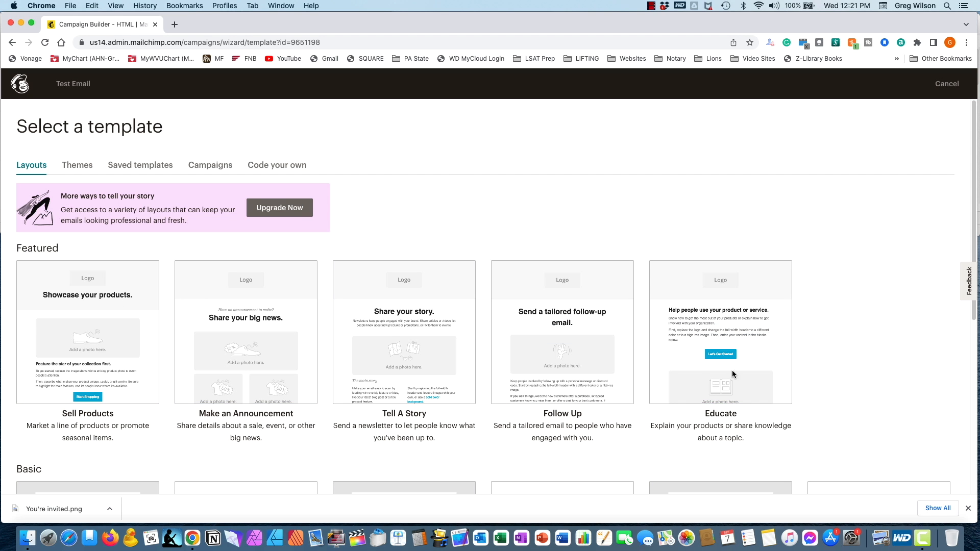
Apply the 1 Column template from Basic layouts to the Test Email draft
click(126, 291)
scroll(204, 329, down, 3)
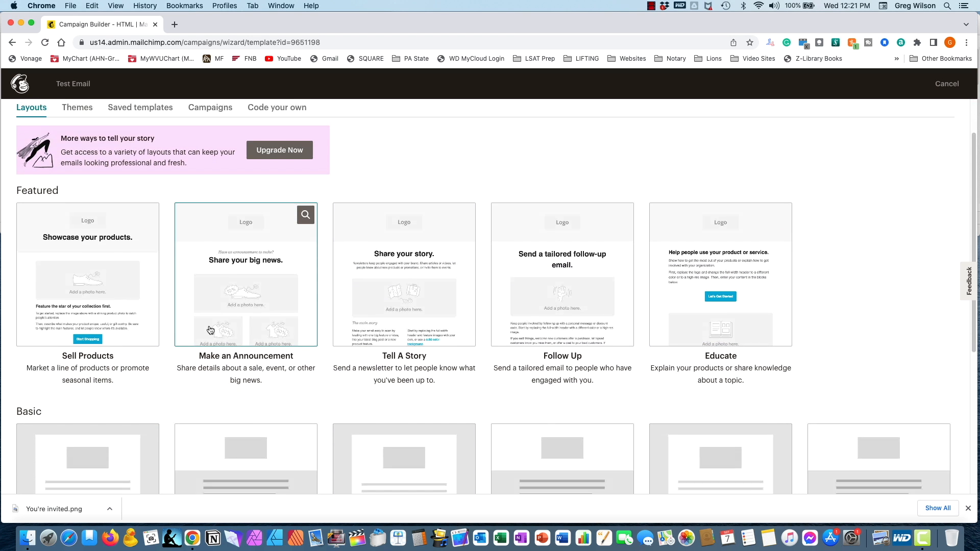
scroll(209, 329, down, 3)
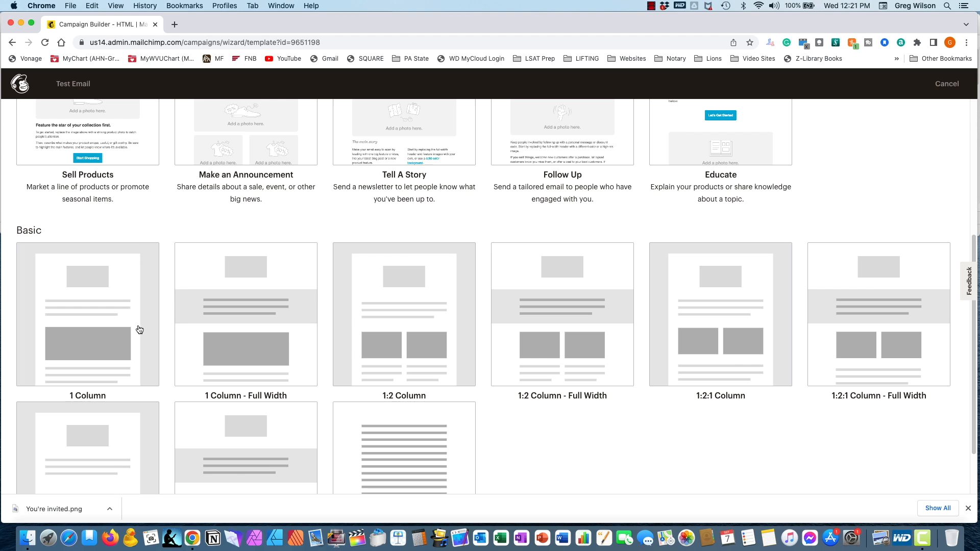
scroll(620, 392, down, 2)
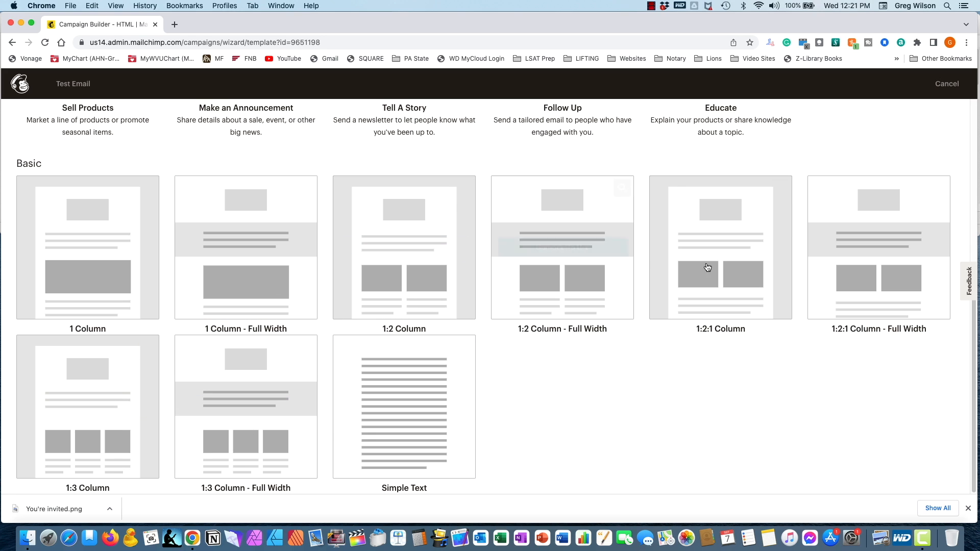
click(89, 274)
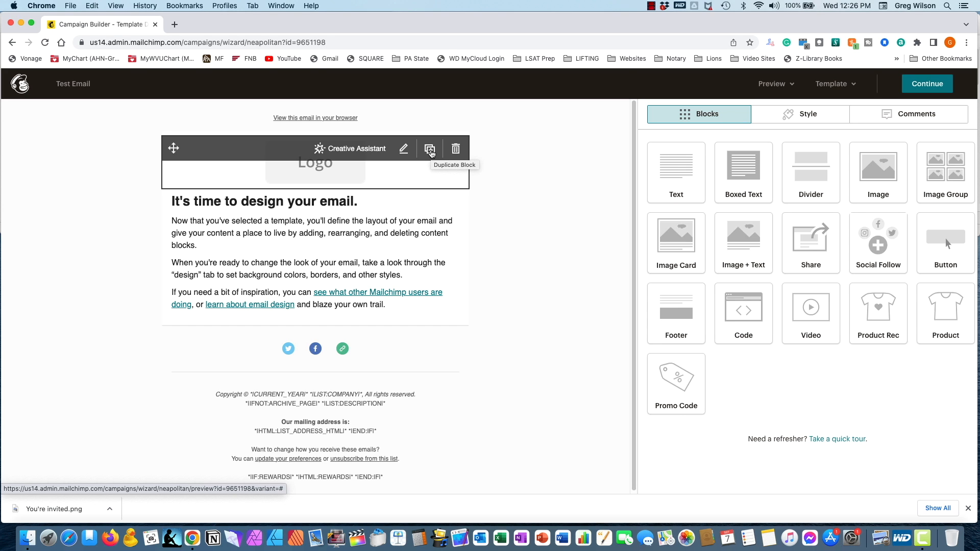
Start deleting the Logo placeholder block from the Test Email design
click(456, 149)
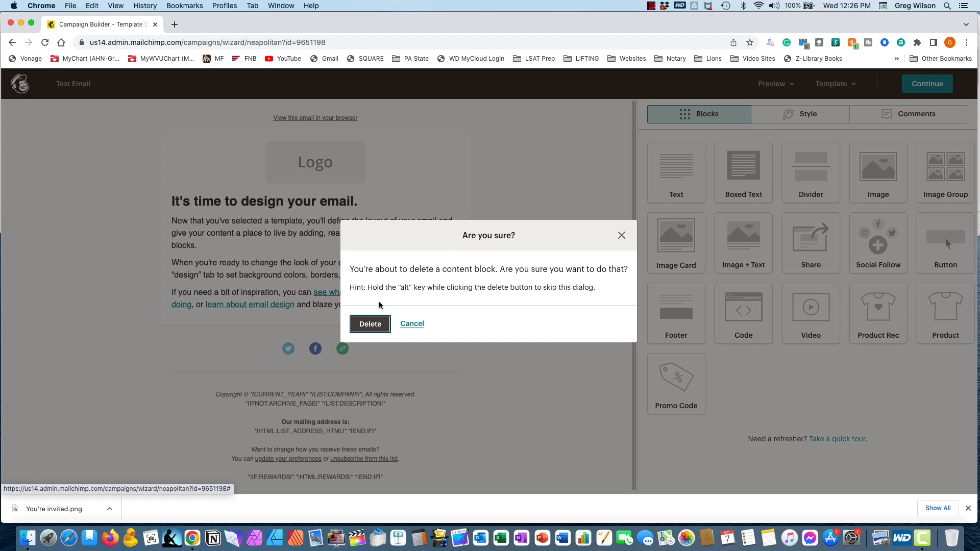
Delete the Logo and starter text blocks, then drop an empty Image block into the header
click(377, 321)
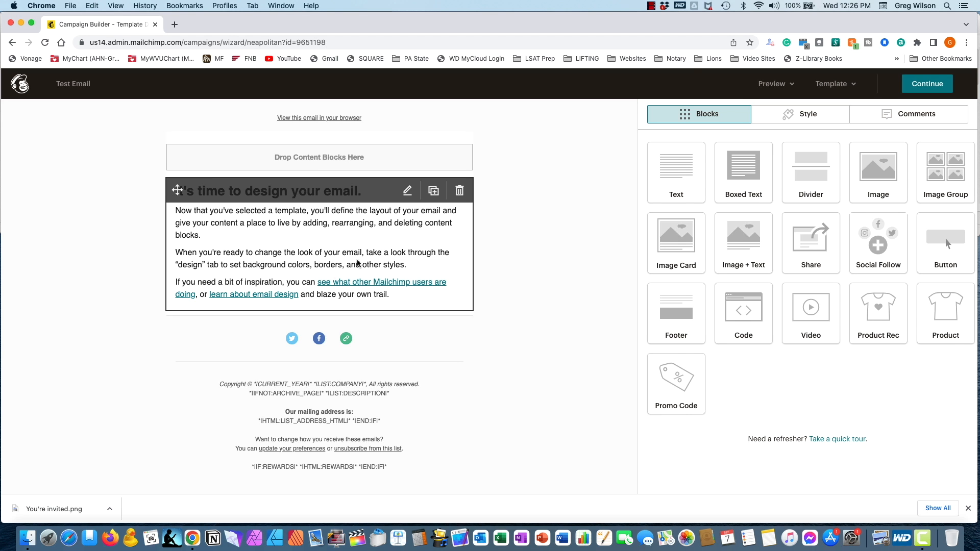
click(458, 193)
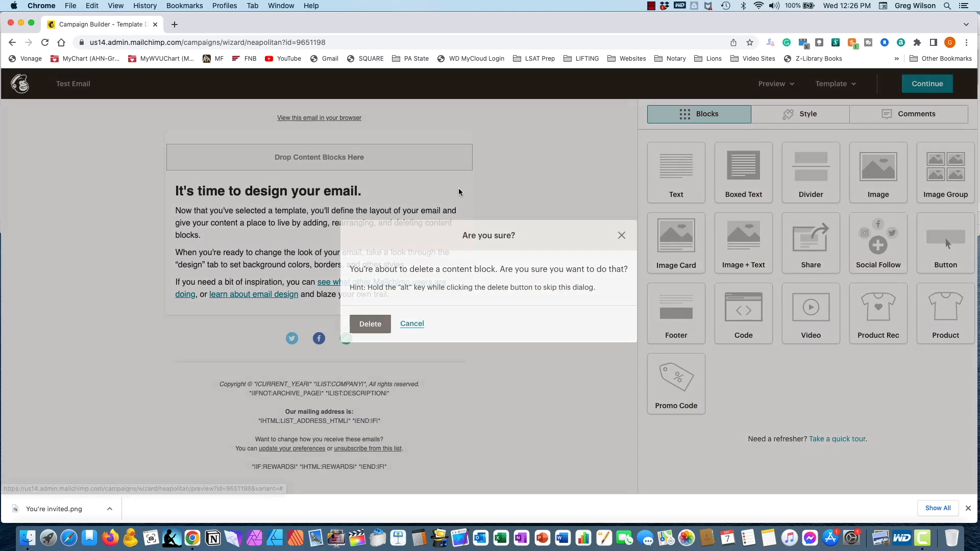
click(369, 330)
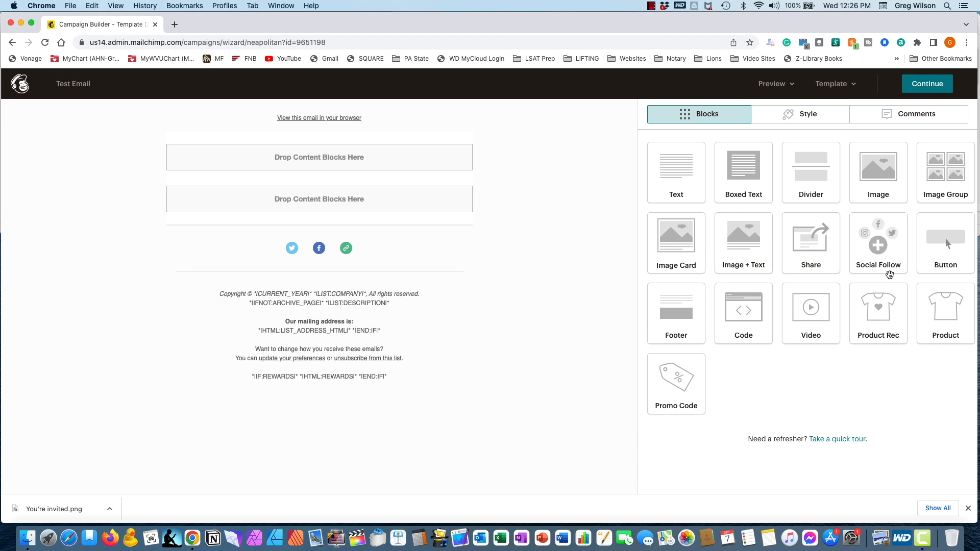
drag(881, 173, 318, 155)
drag(319, 155, 319, 155)
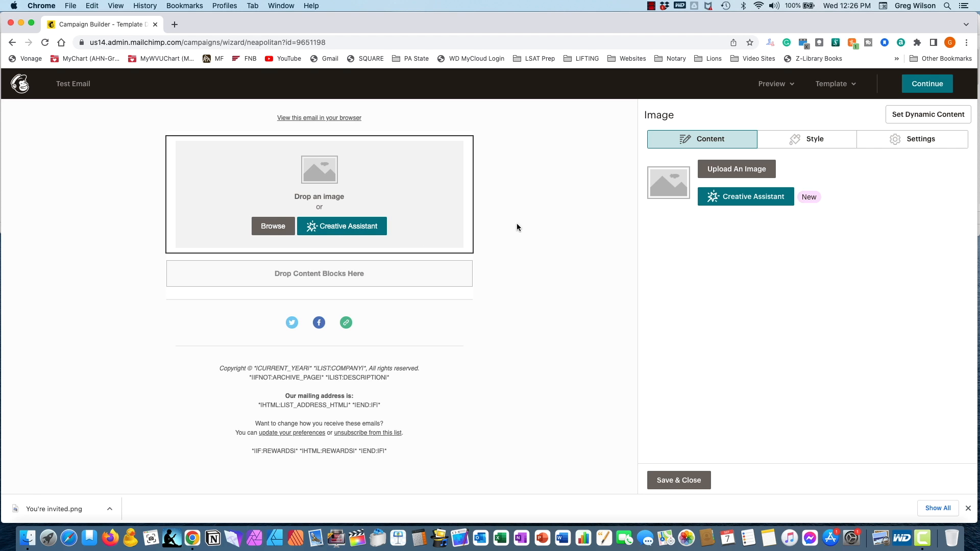
Insert the Old Trails Newsletter banner (2022-2023 NEW HEADER IN AFFINITY.png) from Content Studio into the header
click(724, 171)
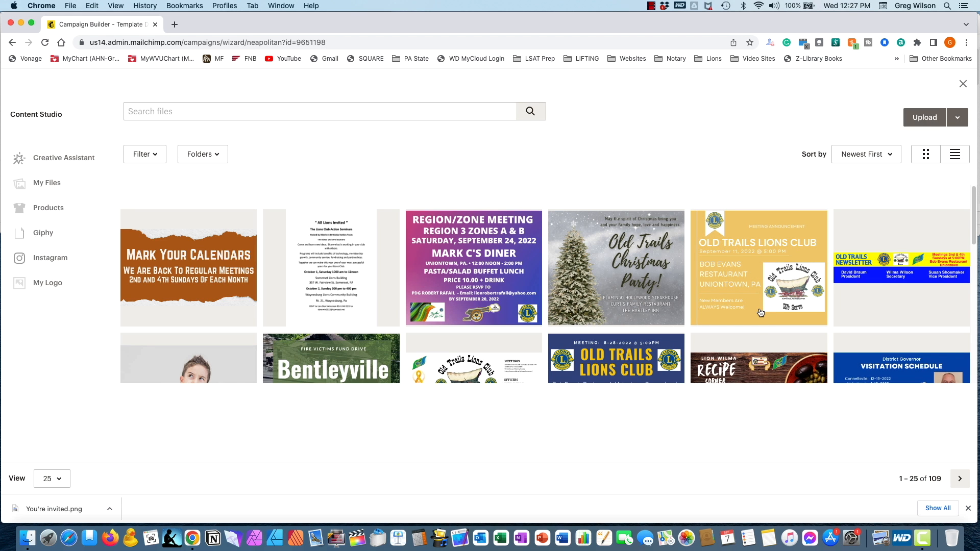
scroll(697, 305, down, 10)
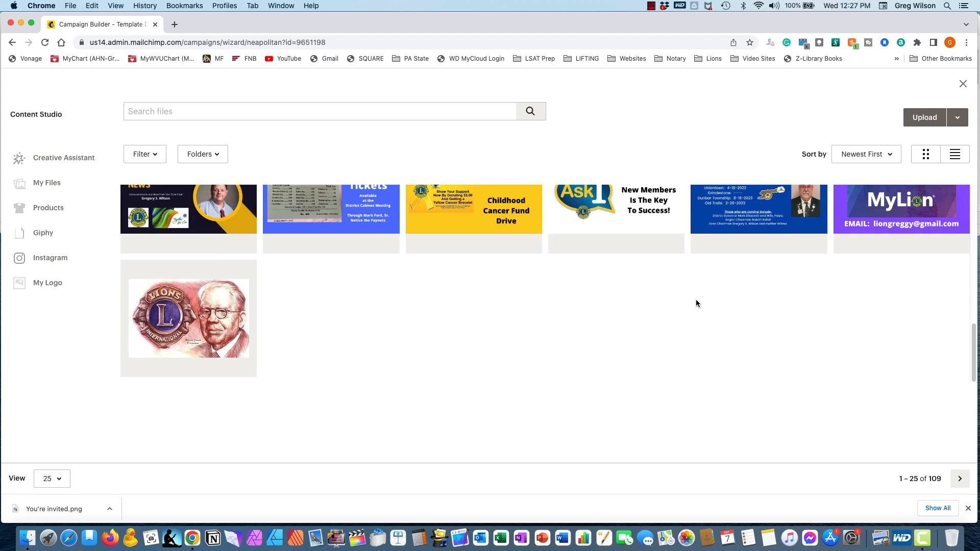
scroll(781, 305, up, 10)
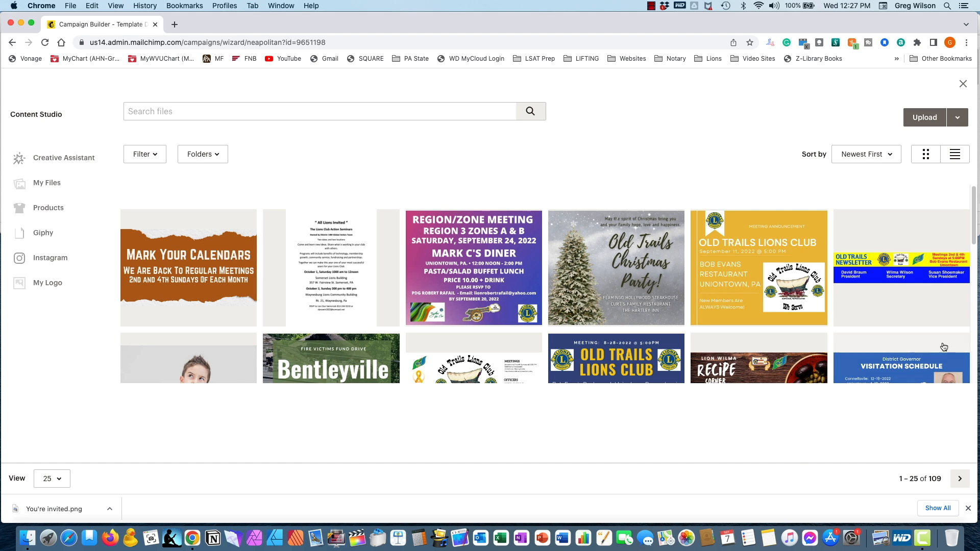
click(871, 273)
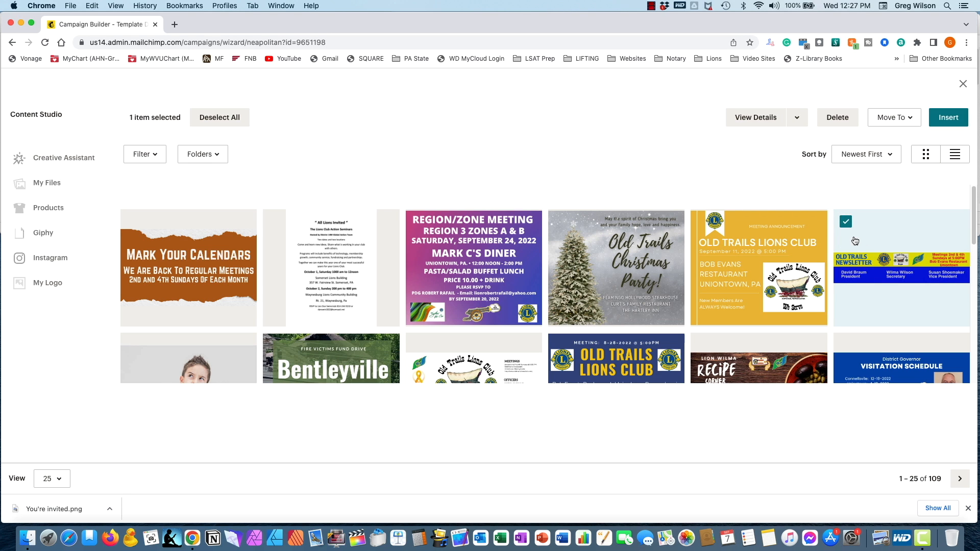
click(950, 118)
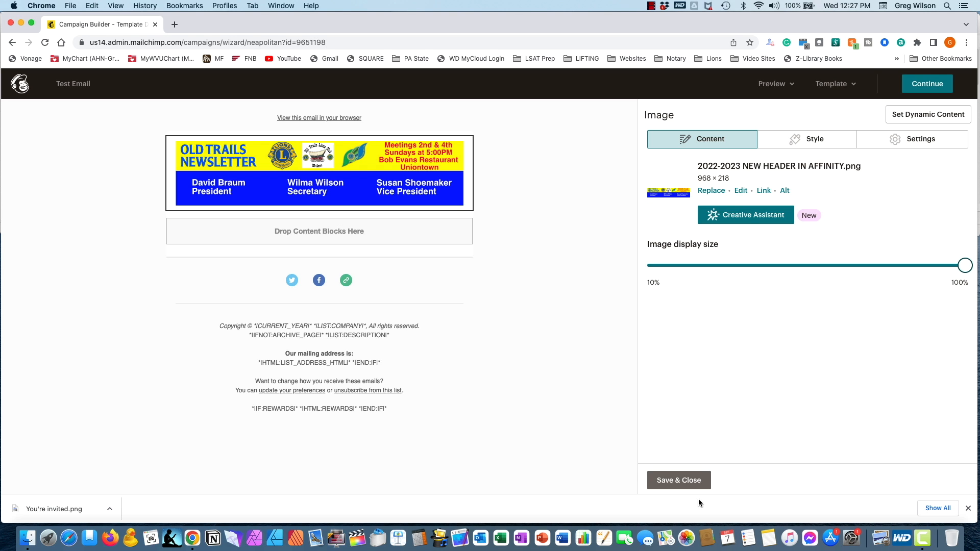
Leave the header image display size at 100% and Save & Close the image block
drag(966, 265, 977, 287)
click(681, 480)
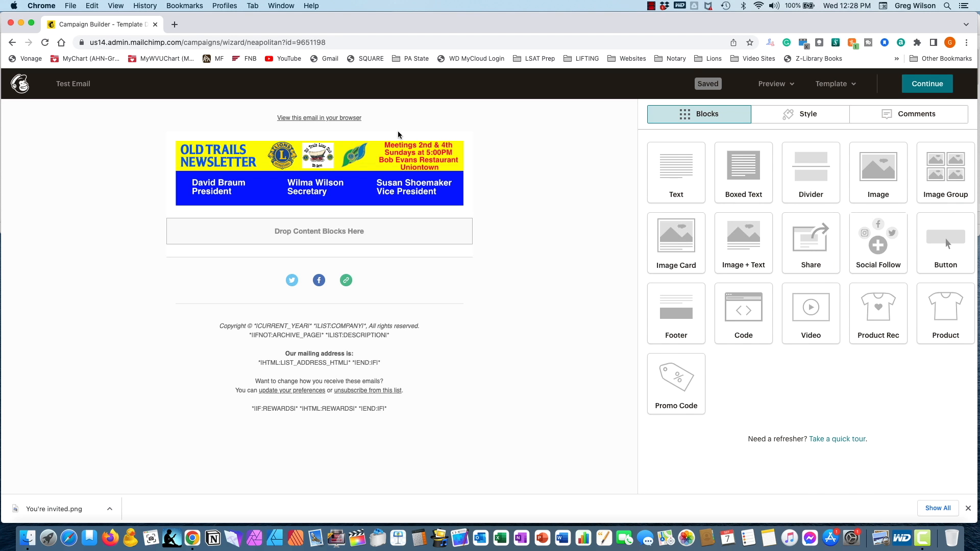
mouse_move(459, 149)
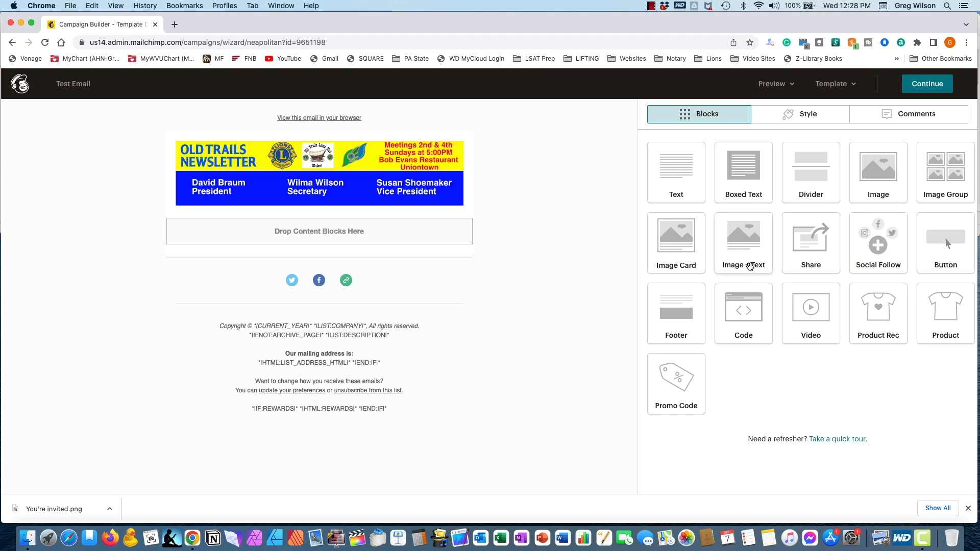
Drag a Divider block under the header and set its top border colour to #ea5b3a
mouse_move(433, 174)
drag(811, 173, 314, 216)
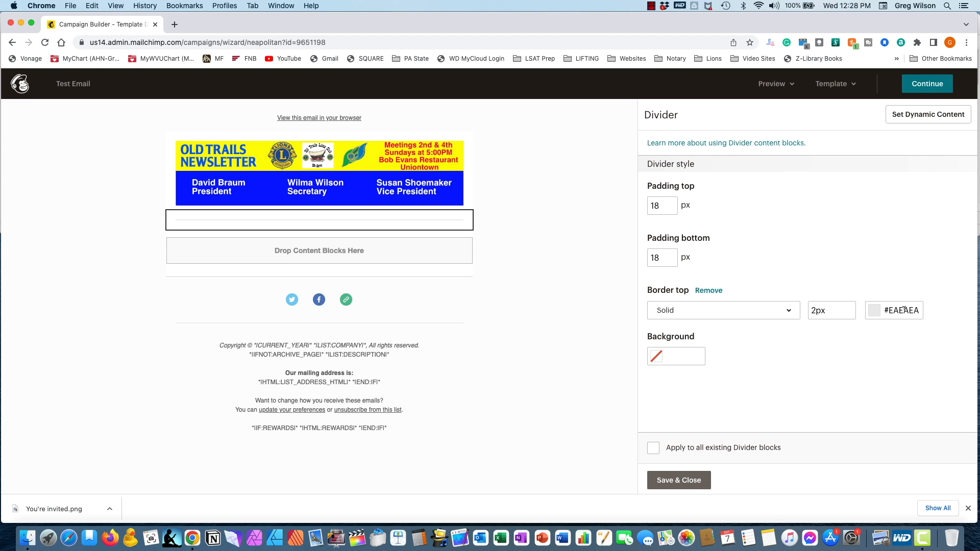
click(880, 312)
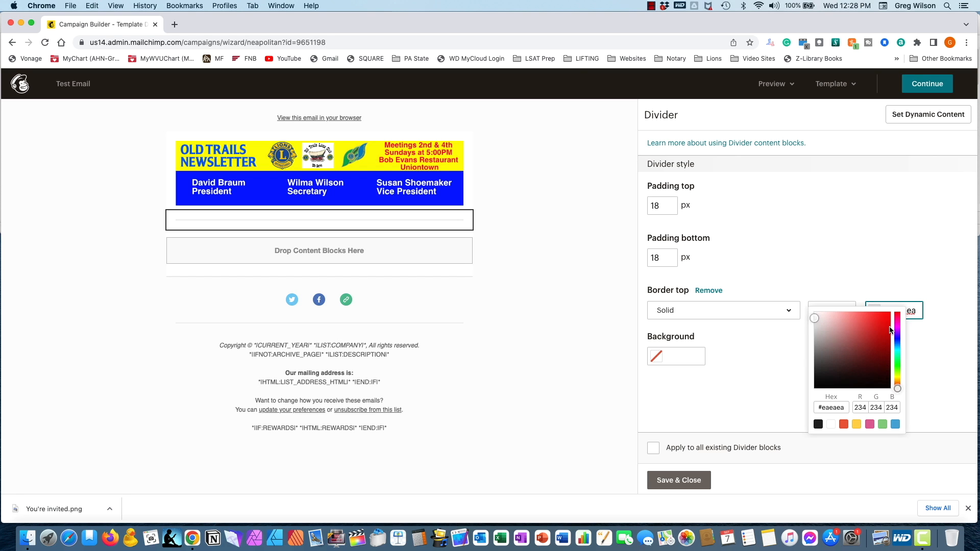
click(886, 318)
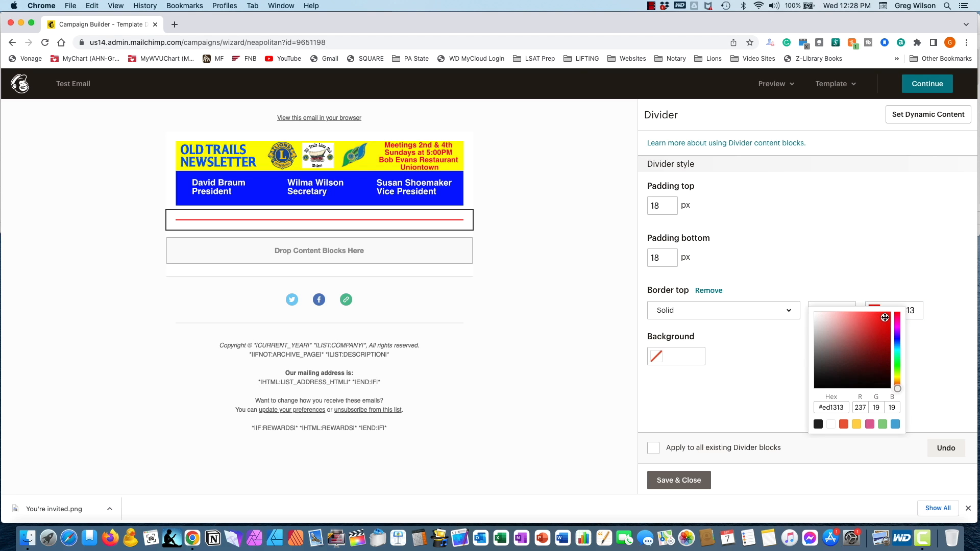
click(844, 425)
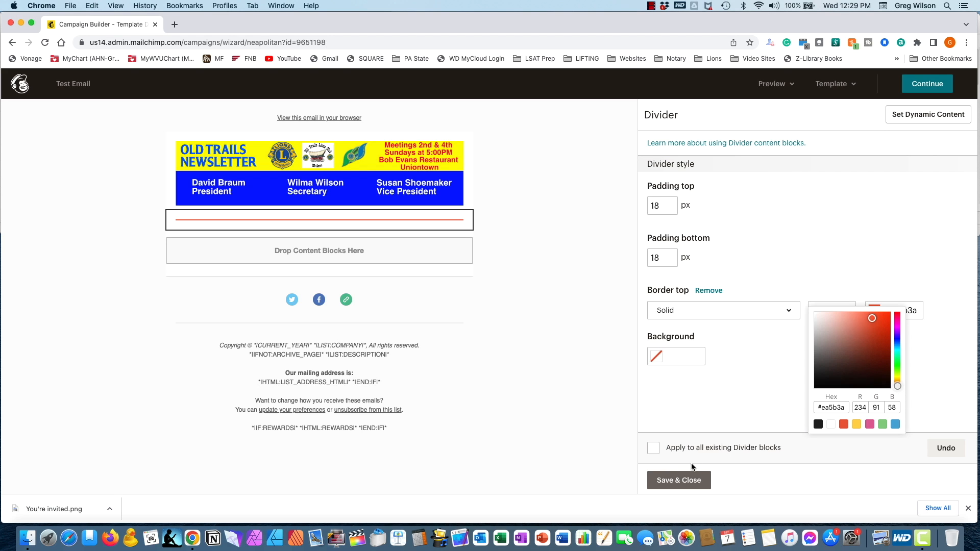
click(689, 482)
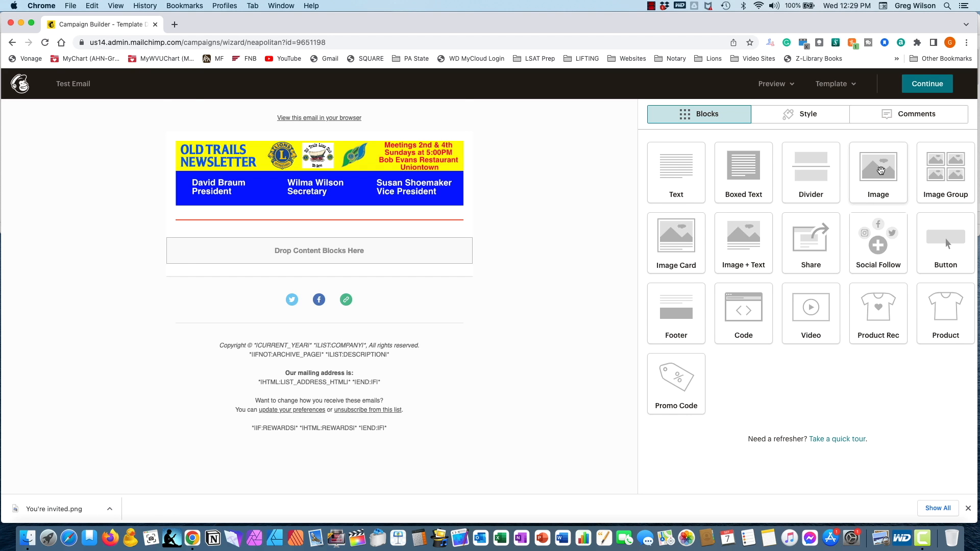
Add an Image block below the divider and upload You're invited.png (940 × 788) into it
drag(881, 172, 291, 250)
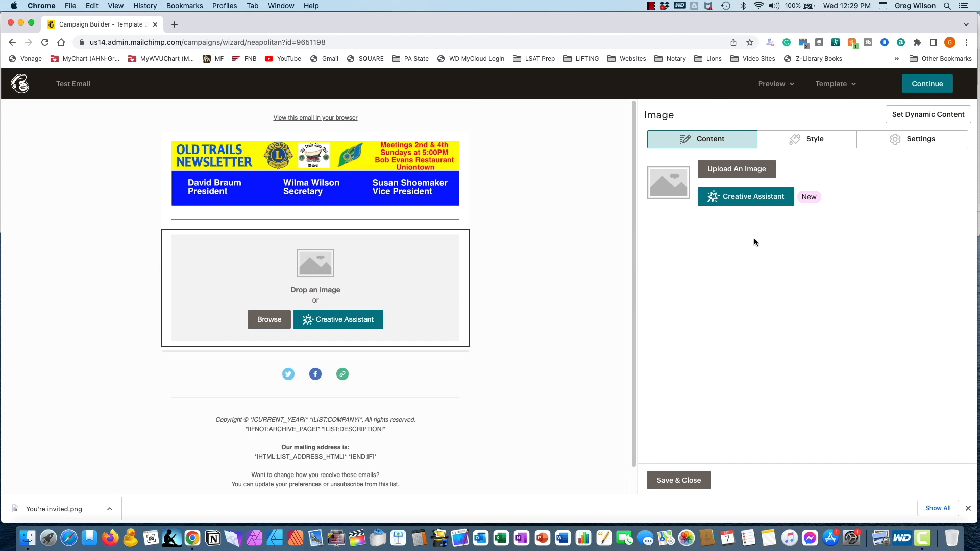
click(719, 169)
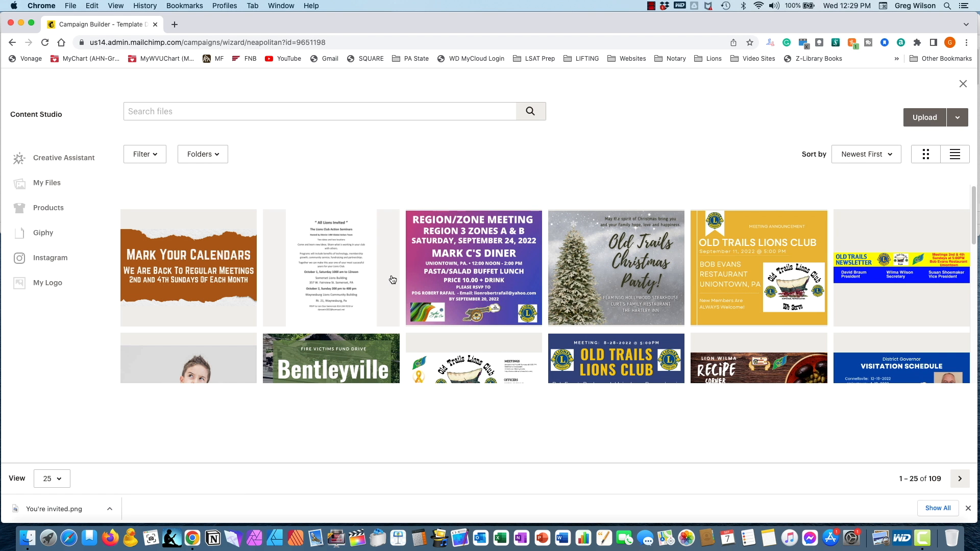
click(925, 119)
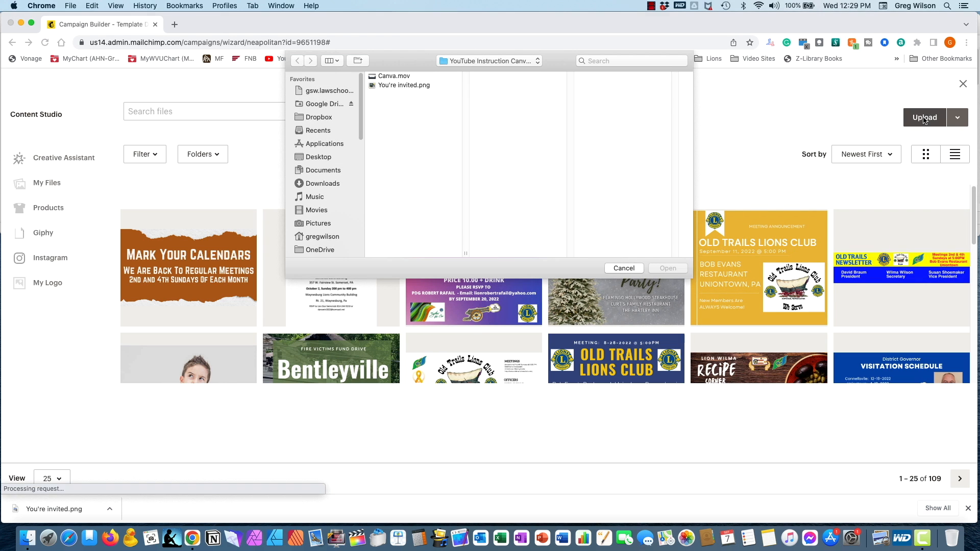
click(389, 84)
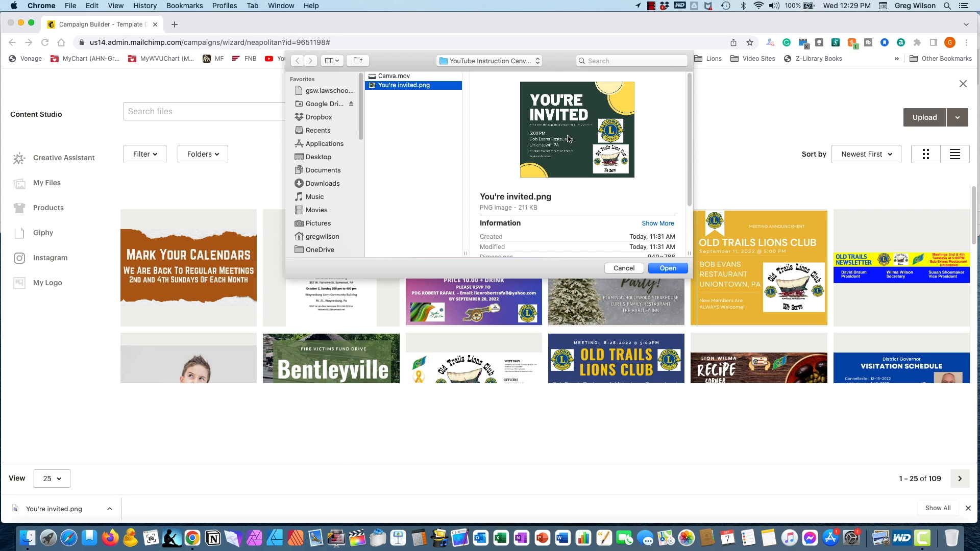
click(670, 269)
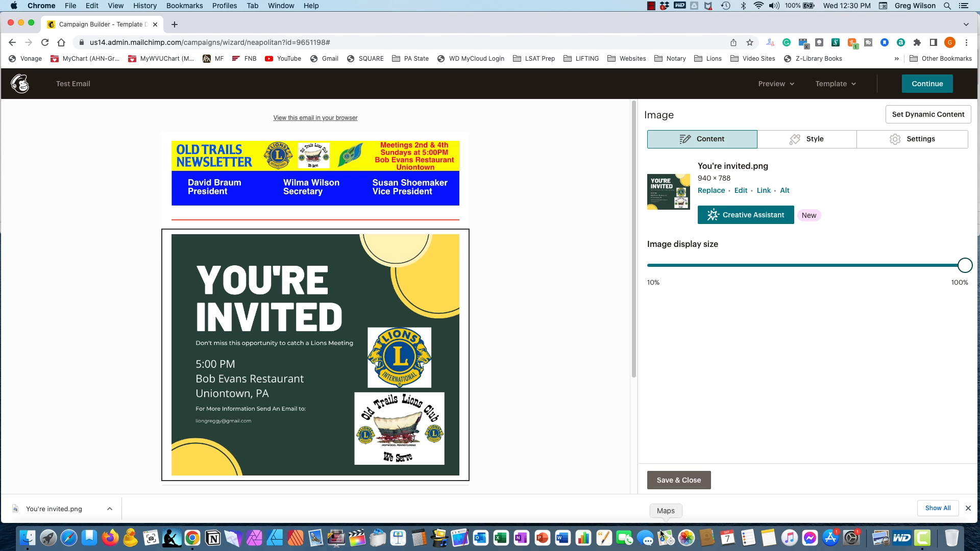
Save & Close the You're invited image block
click(663, 481)
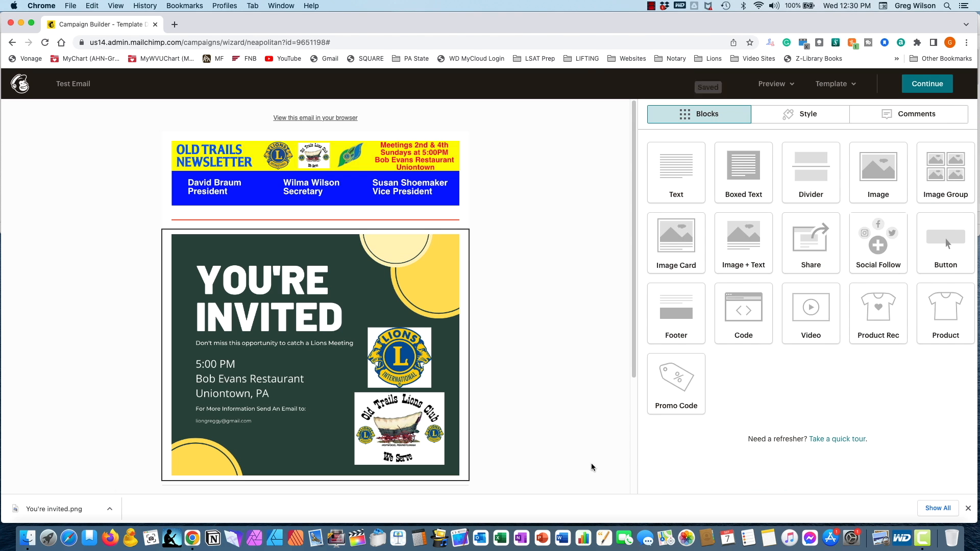
scroll(556, 418, down, 2)
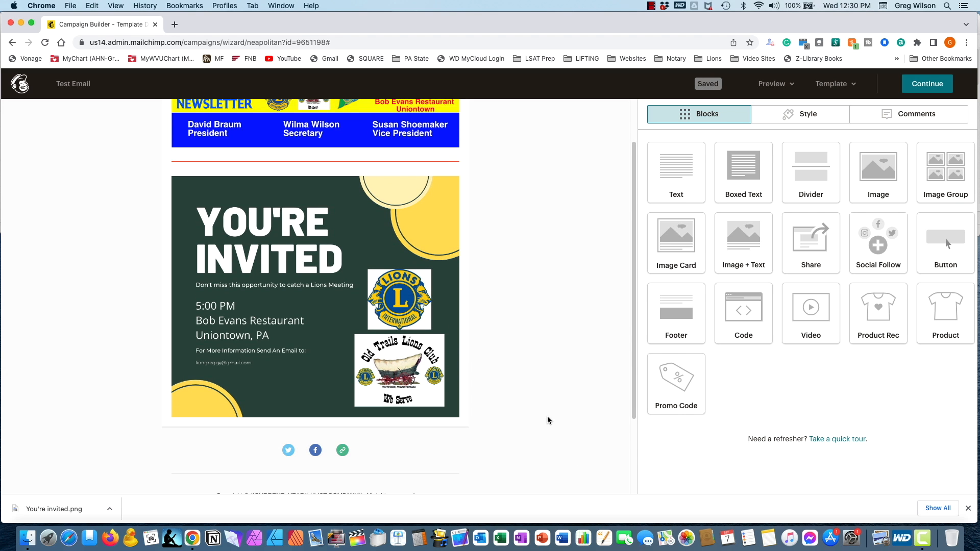
scroll(540, 371, up, 1)
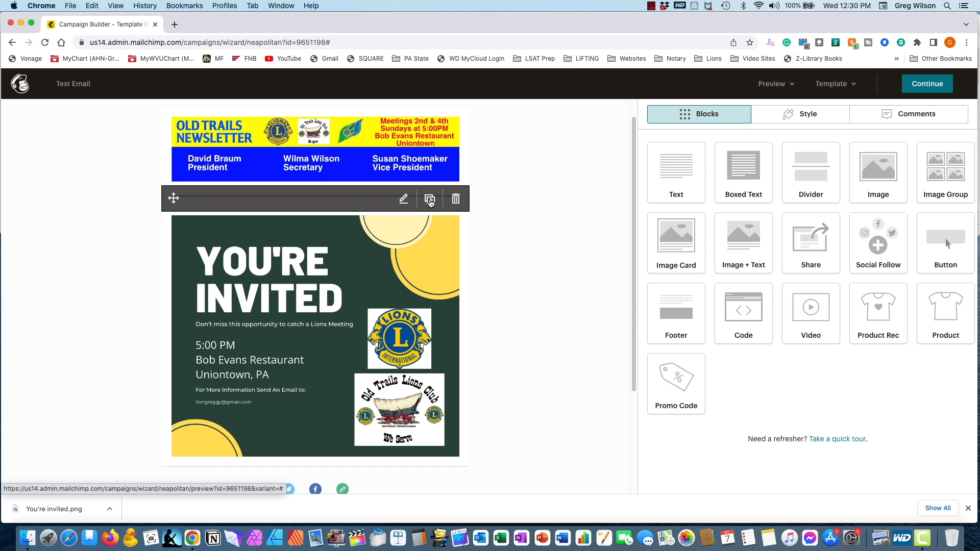
Duplicate the orange-red divider and move the copy below the You're invited flyer
click(430, 200)
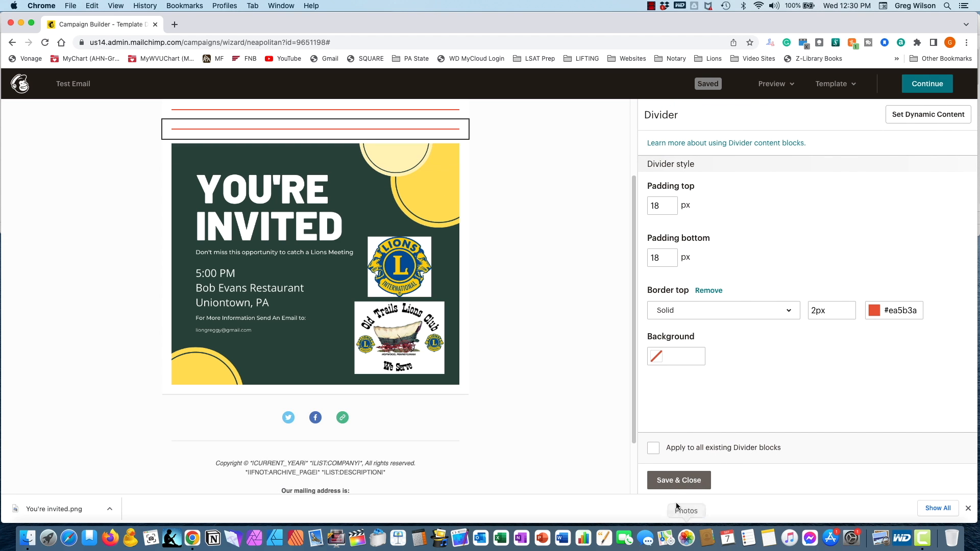
click(678, 481)
scroll(491, 276, up, 2)
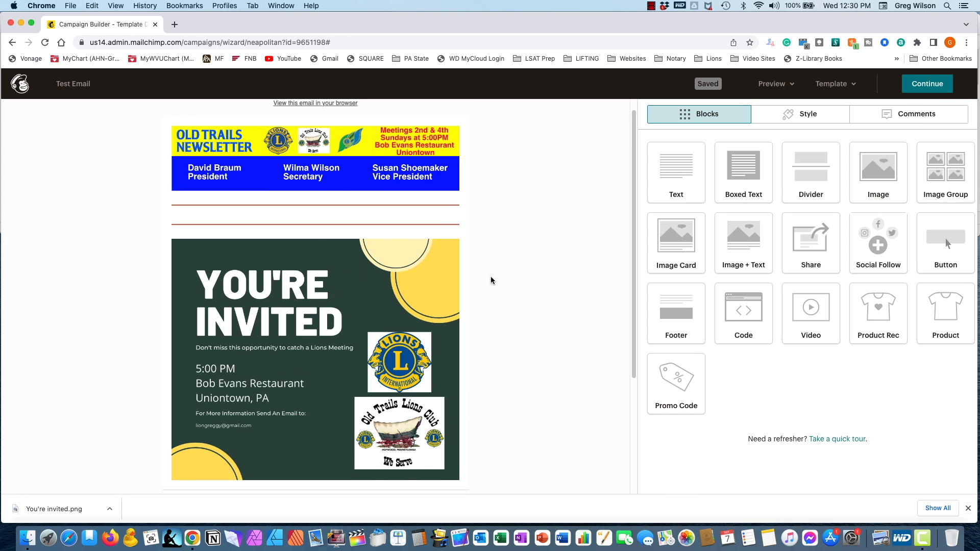
mouse_move(347, 226)
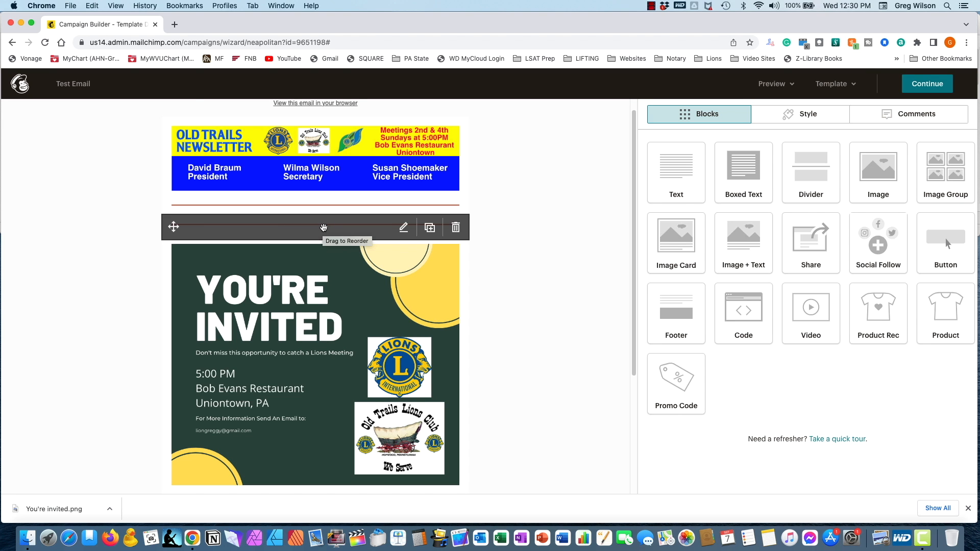
drag(324, 228, 233, 469)
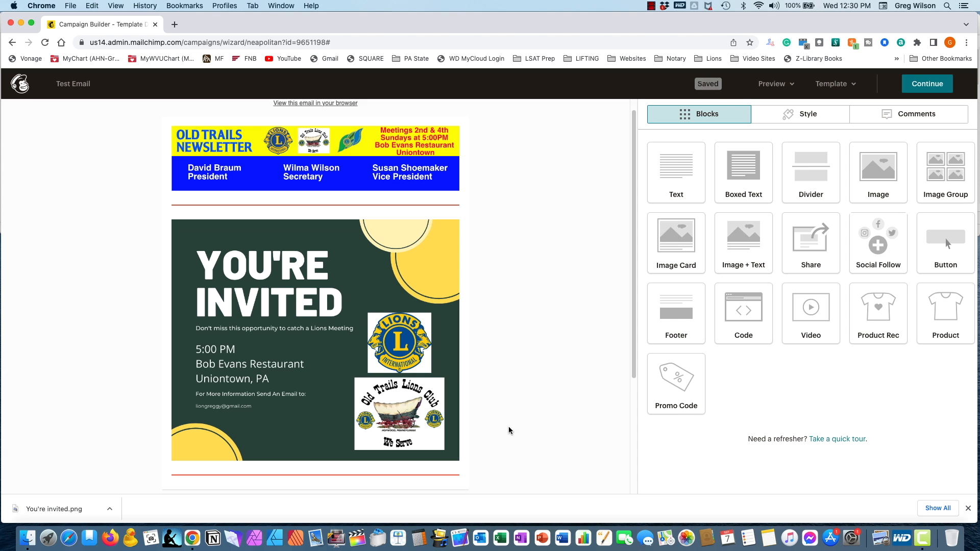
scroll(489, 324, down, 3)
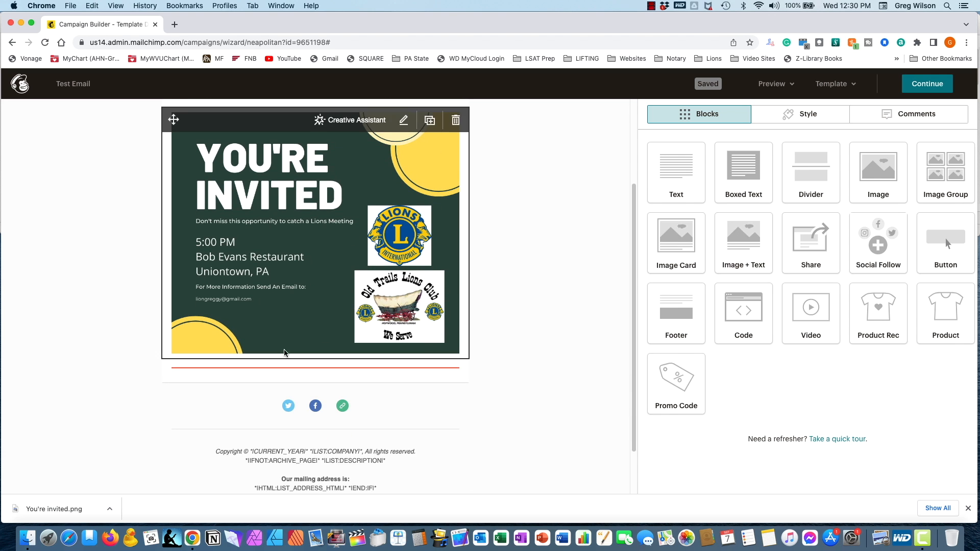
scroll(380, 286, up, 5)
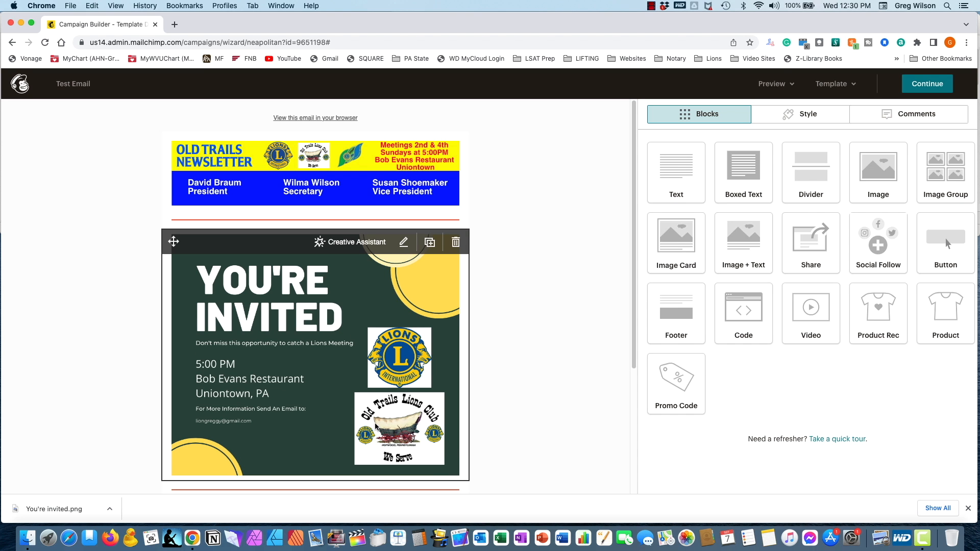
Add a new Image block above the footer, below the second divider
scroll(377, 423, down, 2)
scroll(378, 423, down, 2)
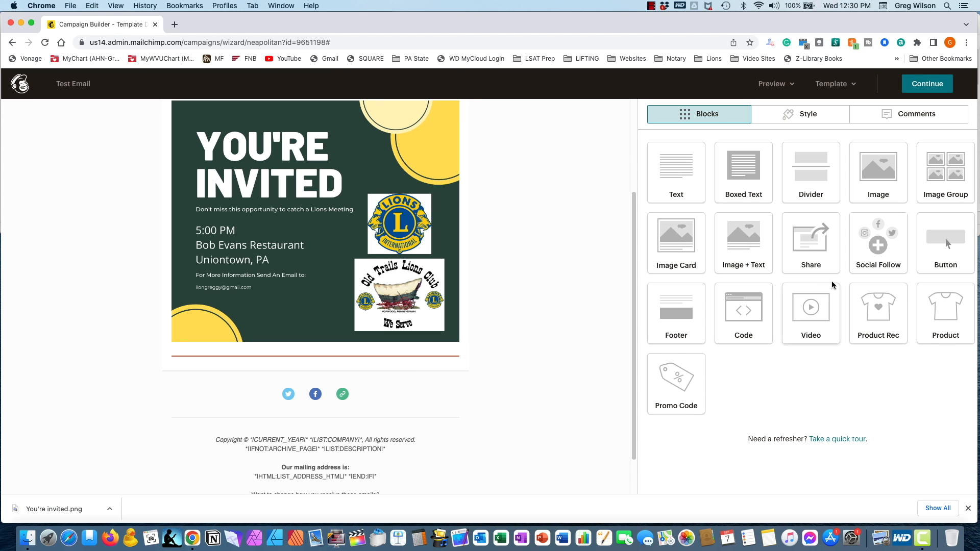
drag(877, 181, 527, 371)
drag(455, 337, 359, 369)
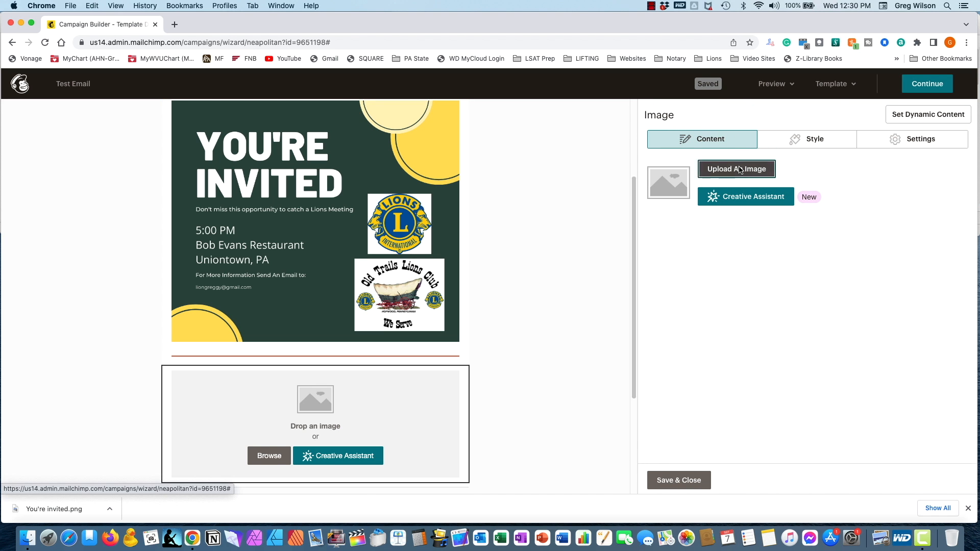
Insert only Calendar Tickets Available.png (1640 × 924) from Content Studio into the new block
click(739, 170)
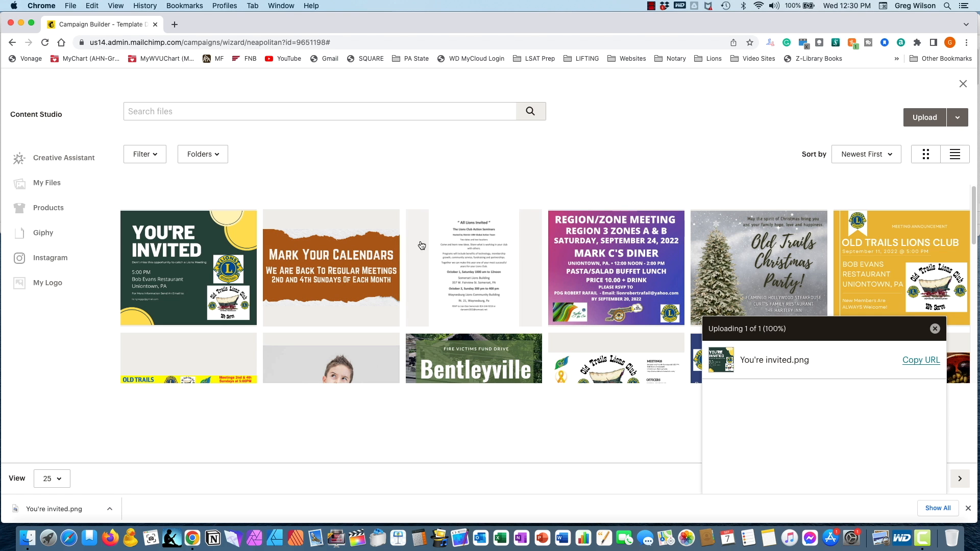
scroll(380, 271, down, 5)
scroll(458, 283, down, 4)
scroll(458, 283, down, 1)
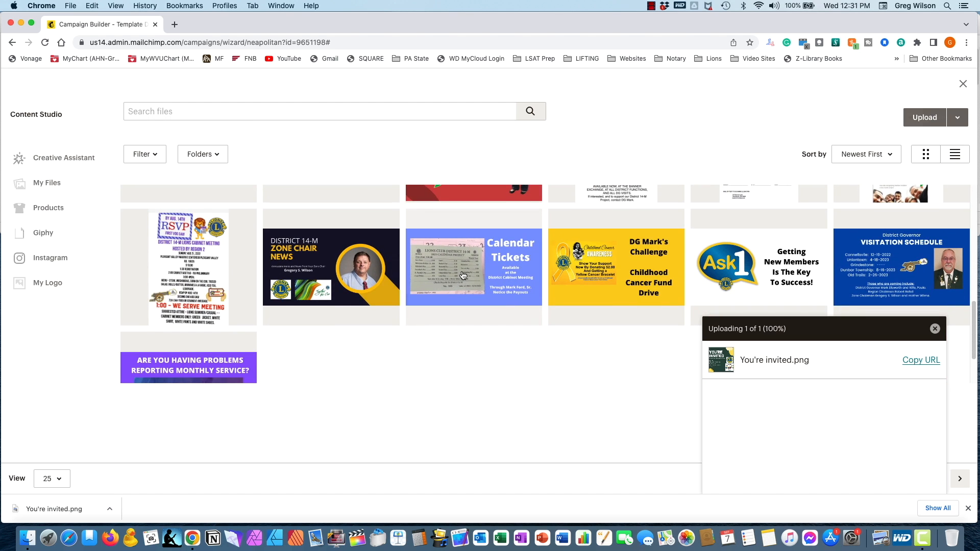
click(471, 279)
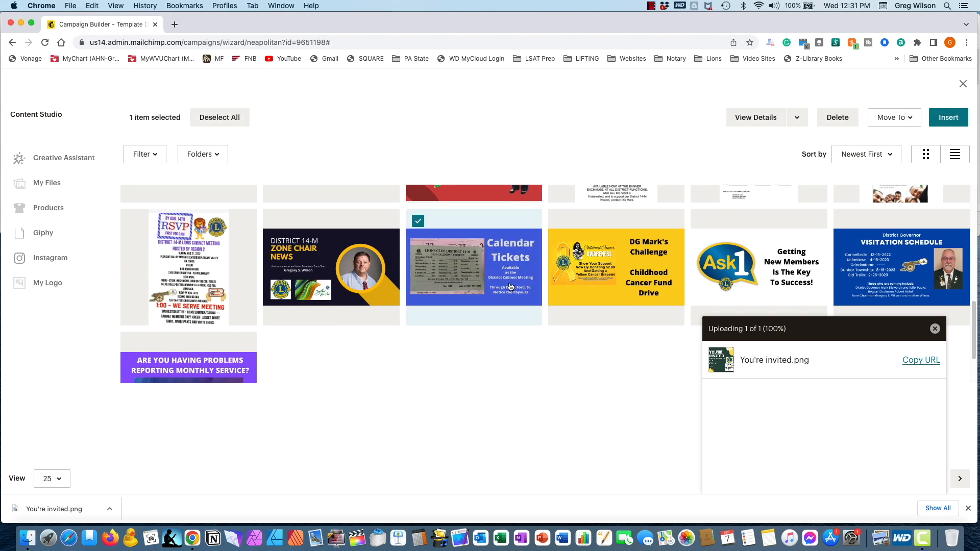
click(932, 332)
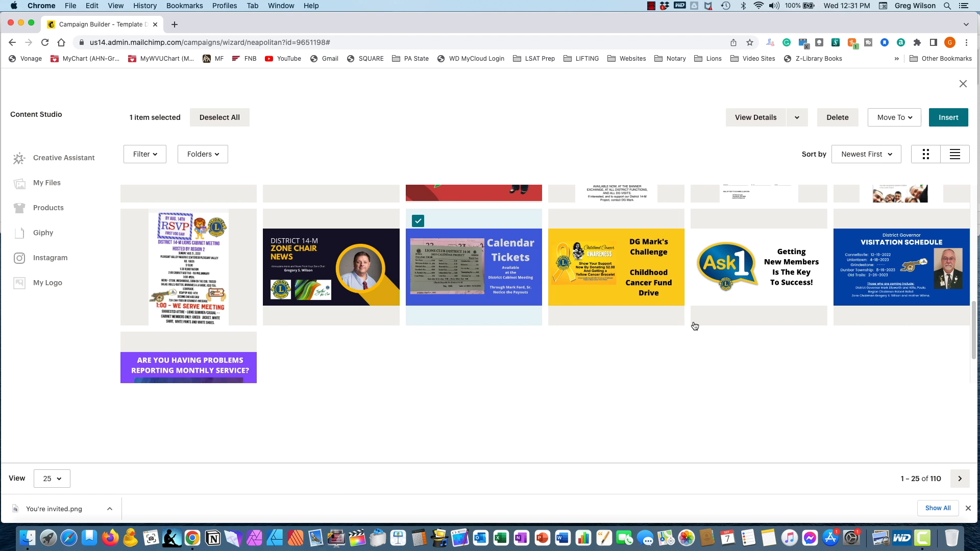
click(622, 259)
click(561, 221)
click(948, 119)
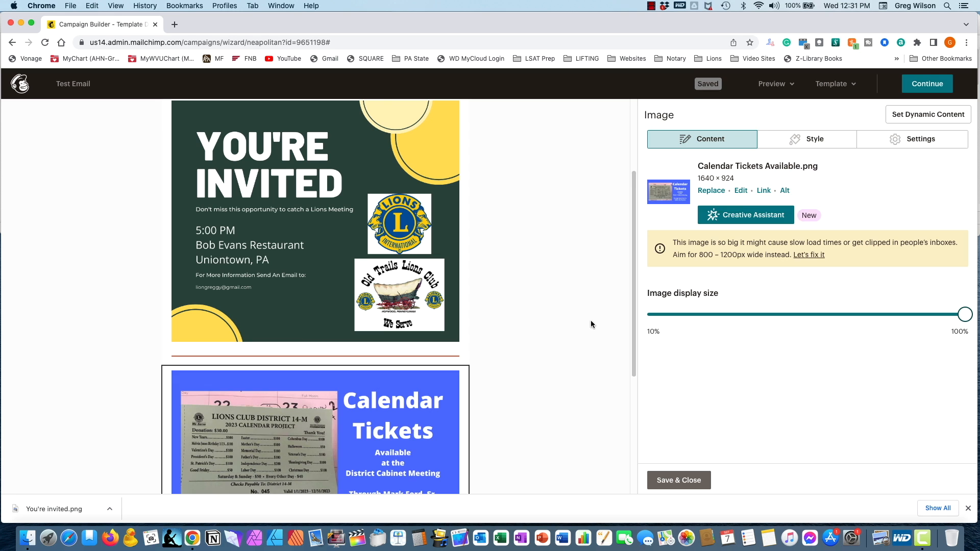
scroll(504, 298, down, 5)
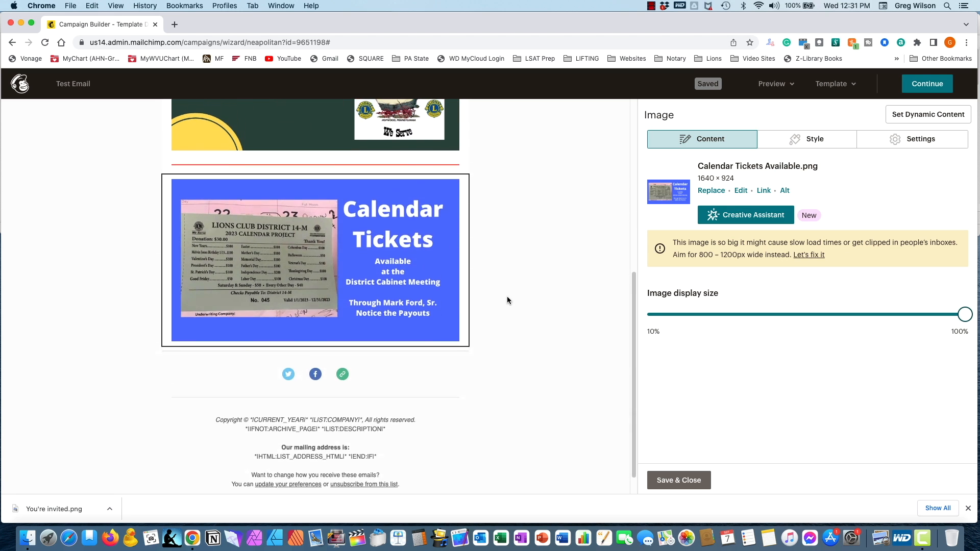
Save & Close the Calendar Tickets image and duplicate the red divider
scroll(507, 296, up, 1)
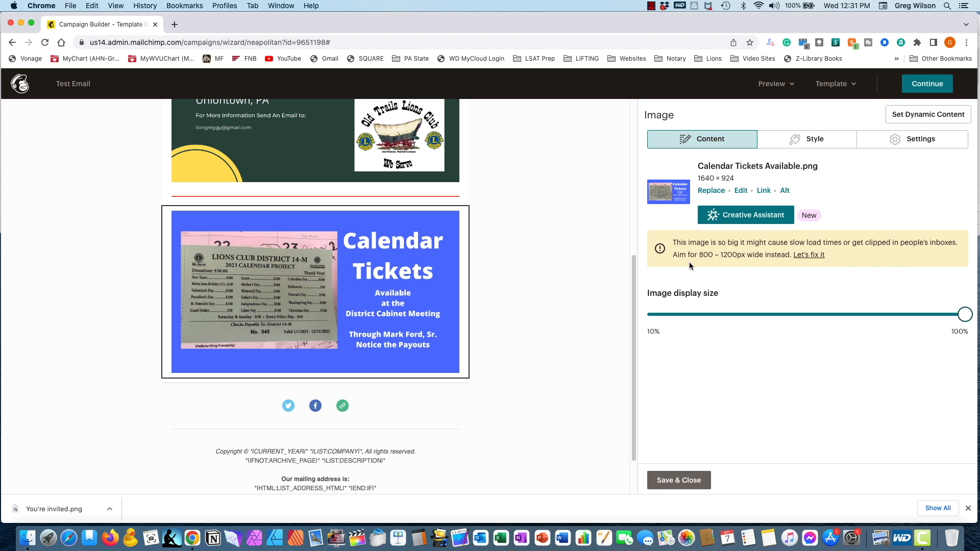
click(665, 477)
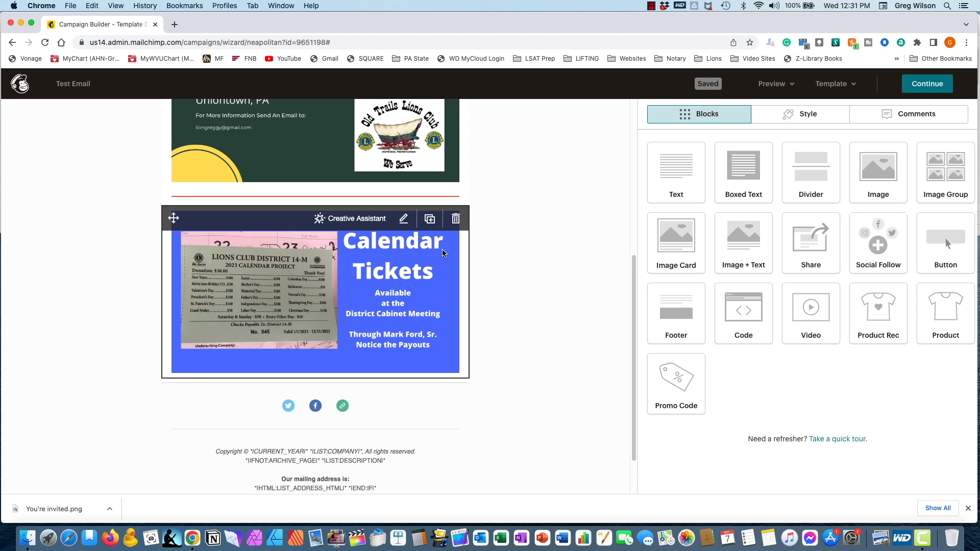
mouse_move(430, 201)
click(429, 200)
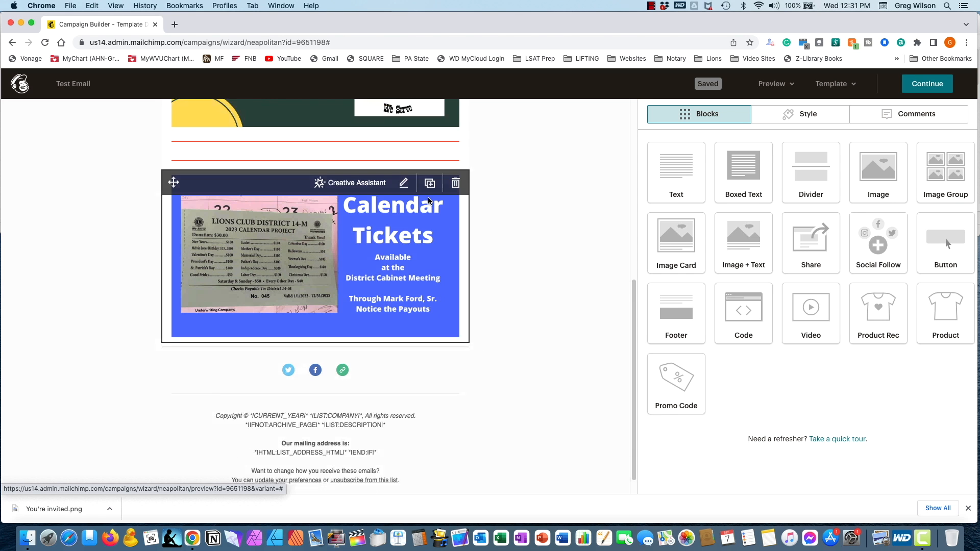
click(679, 481)
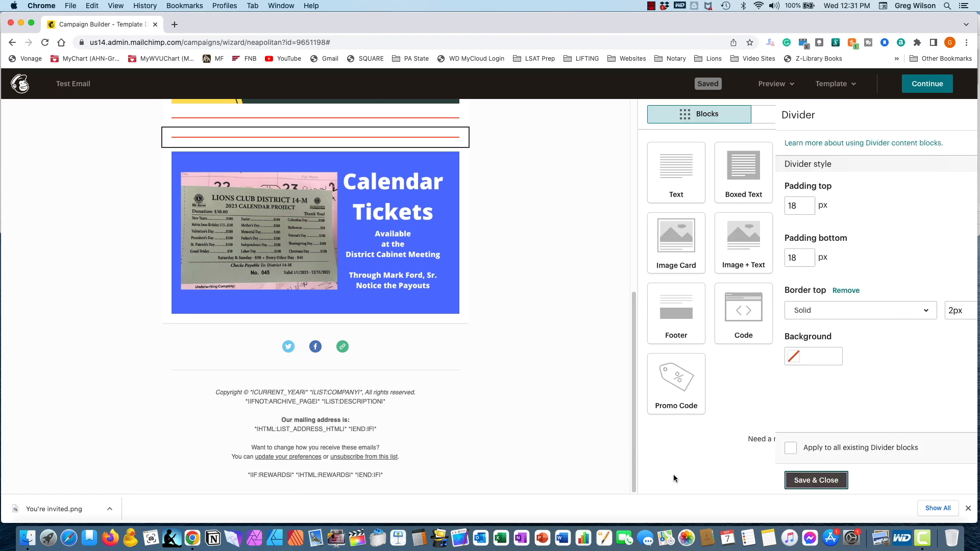
Move the copied divider below Calendar Tickets and add an Image block above the footer
mouse_move(398, 141)
drag(360, 134, 334, 313)
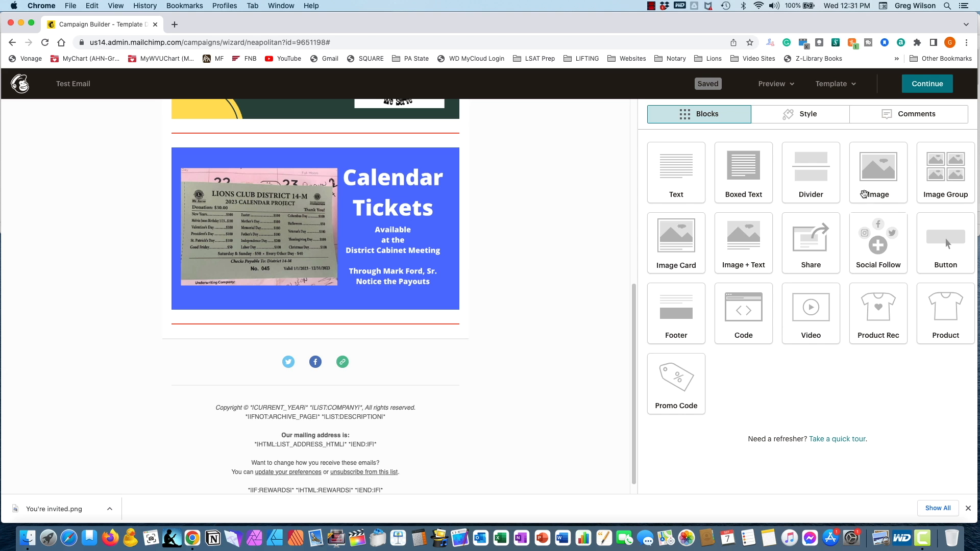
drag(871, 171, 339, 332)
click(748, 169)
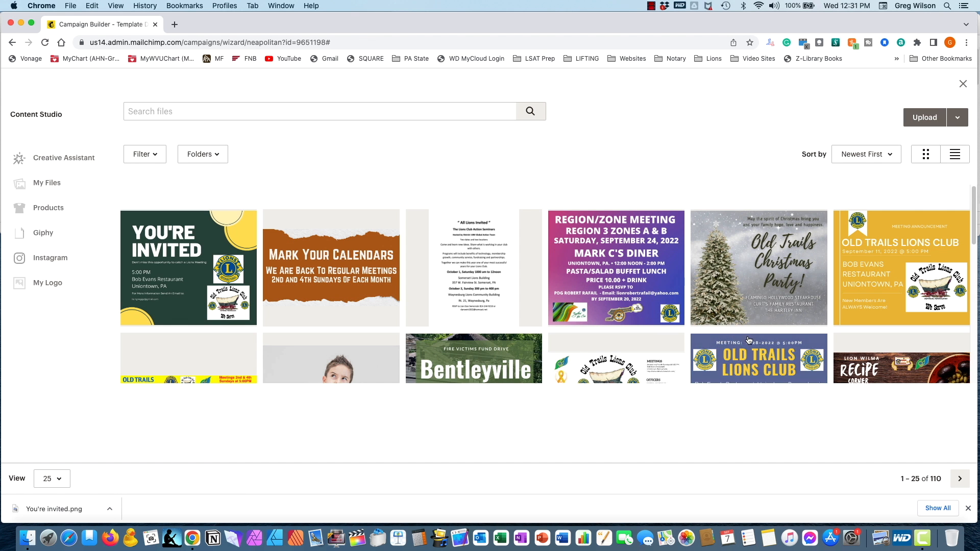
Insert the September Zone Announcement.png Region/Zone Meeting flyer (940 × 788) below the third divider
click(595, 258)
click(948, 118)
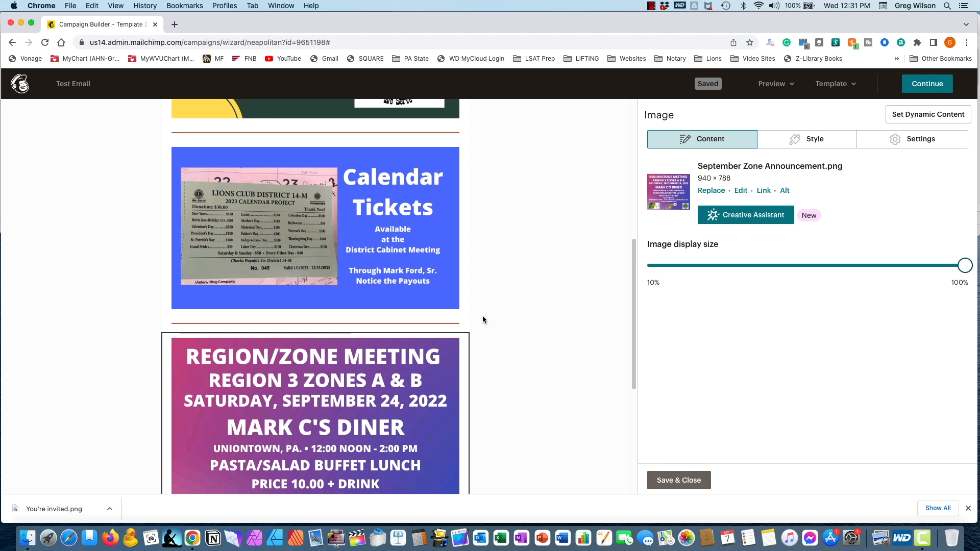
scroll(483, 320, down, 4)
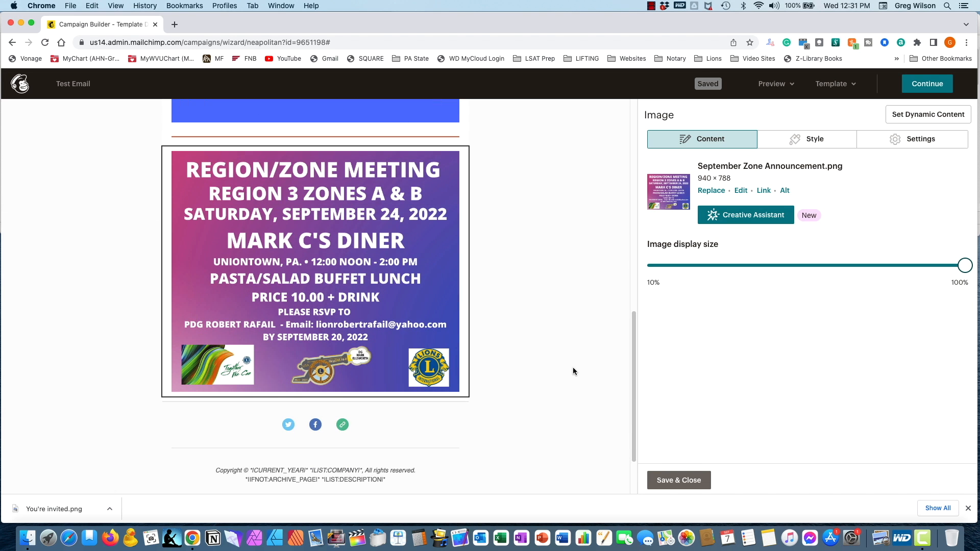
mouse_move(379, 244)
scroll(354, 264, up, 6)
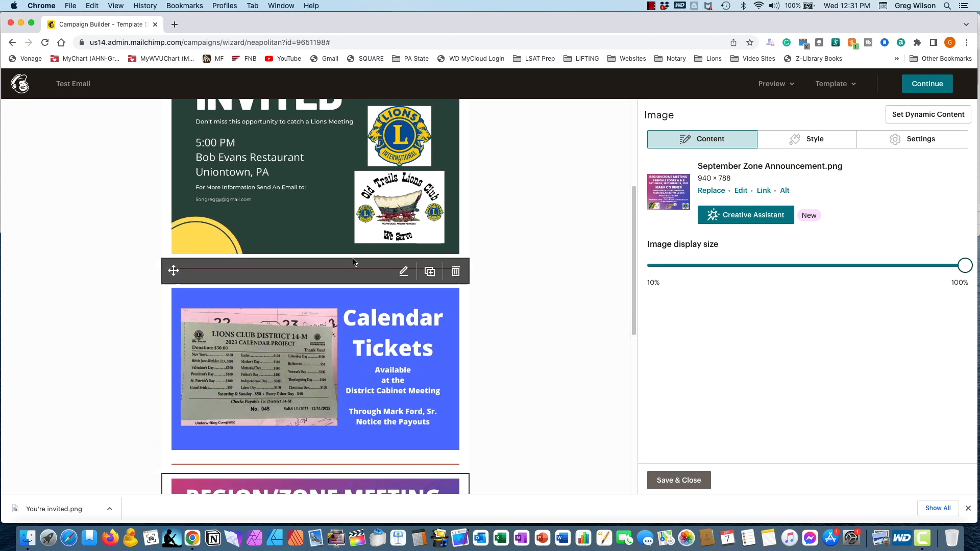
scroll(410, 410, down, 3)
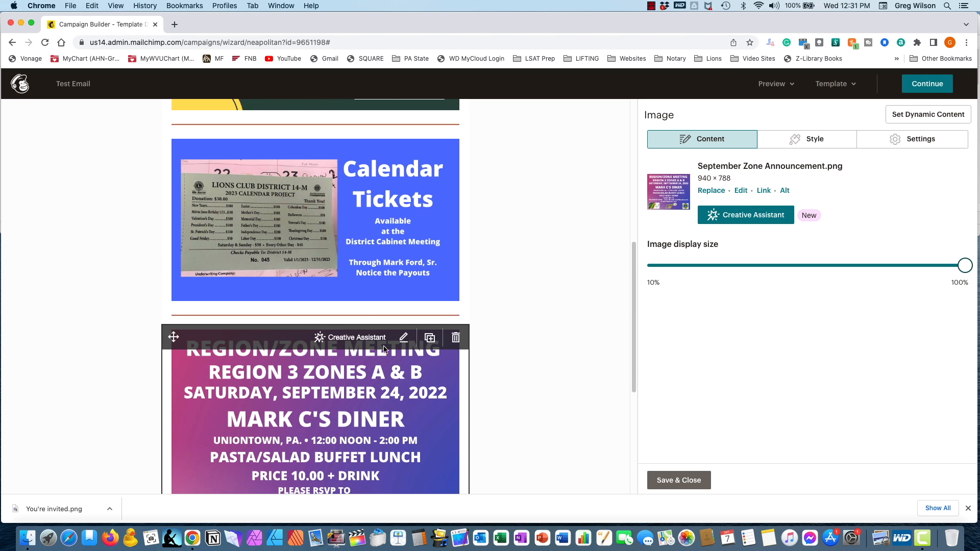
scroll(435, 320, up, 8)
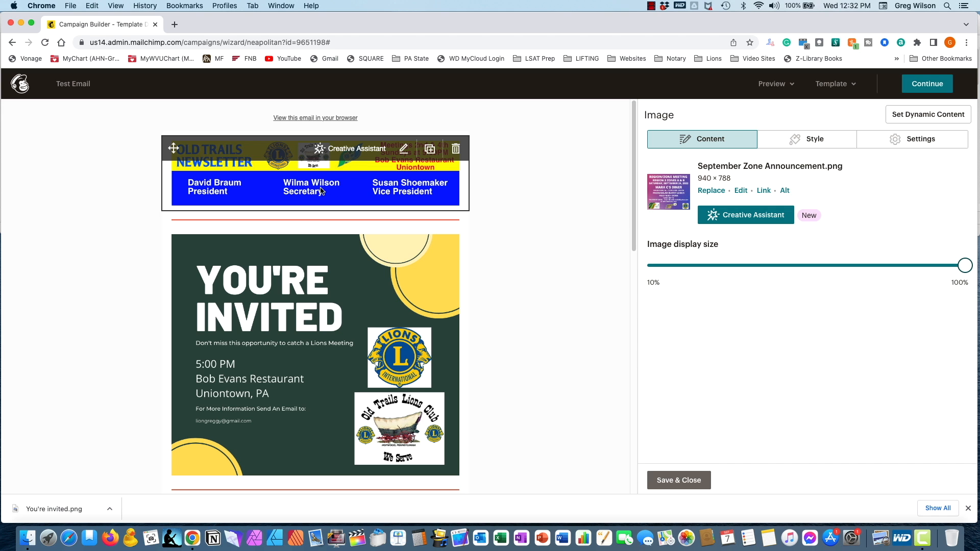
Duplicate the red divider above the Region/Zone flyer and close its settings
scroll(388, 283, down, 10)
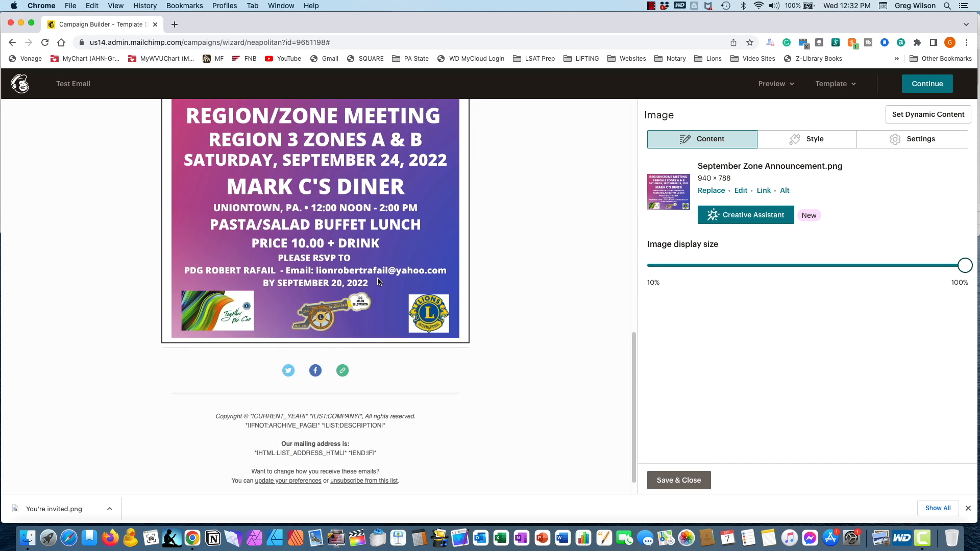
scroll(378, 281, up, 5)
scroll(381, 279, down, 5)
scroll(384, 276, up, 1)
scroll(384, 276, up, 6)
scroll(400, 290, down, 2)
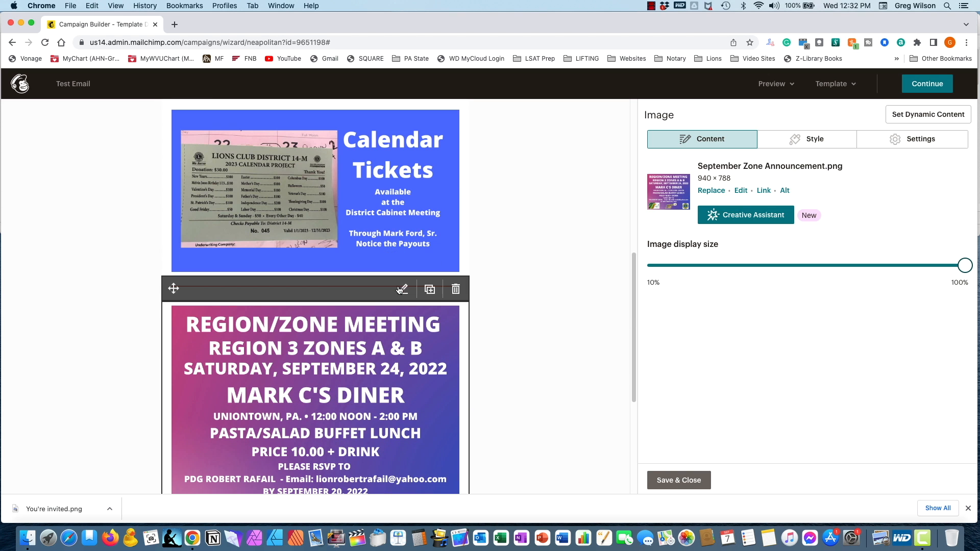
click(430, 290)
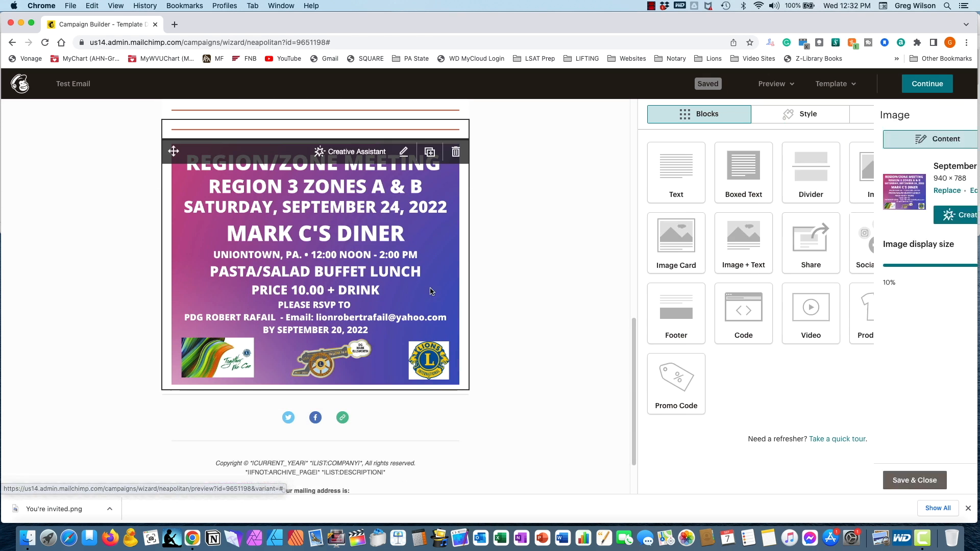
click(688, 480)
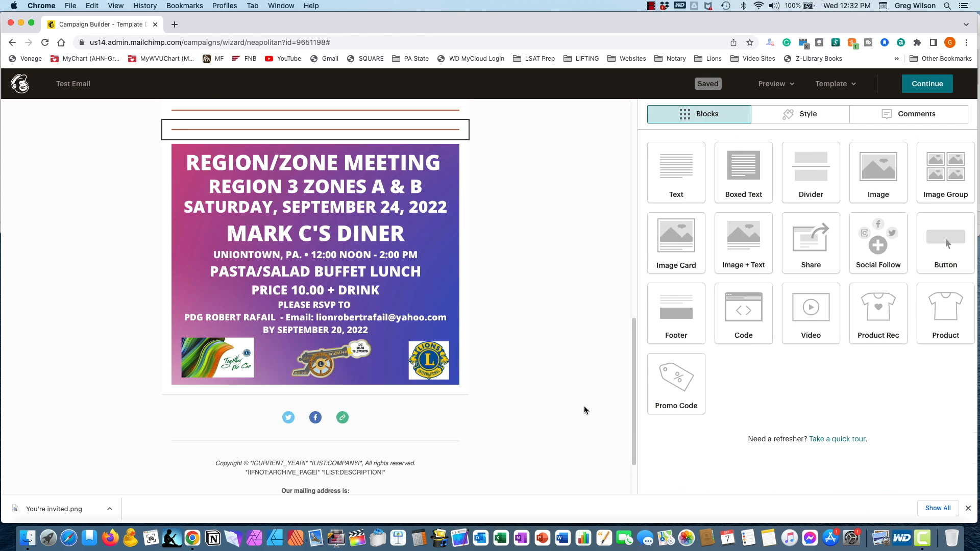
Move the copied divider below the Region/Zone flyer and add a Video block above the footer
drag(173, 132, 399, 384)
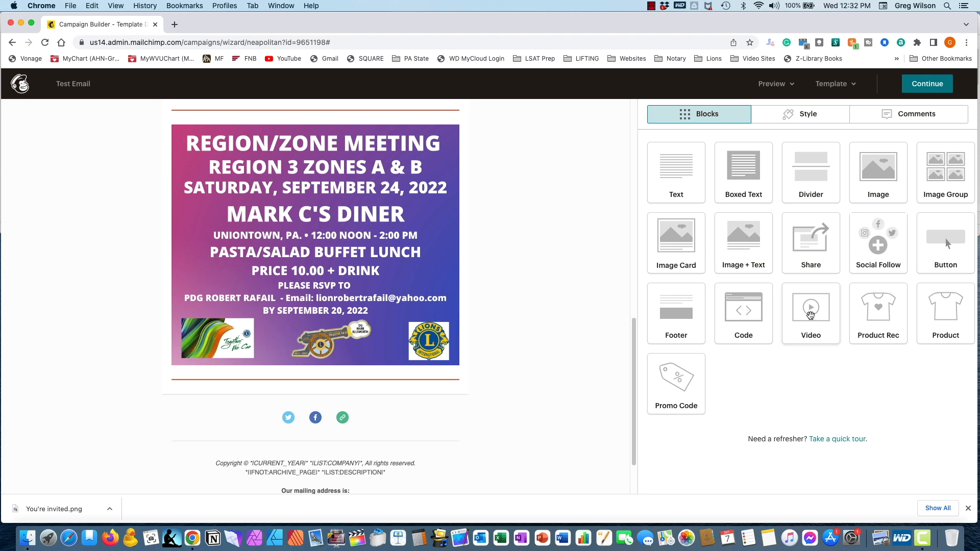
drag(811, 315, 426, 402)
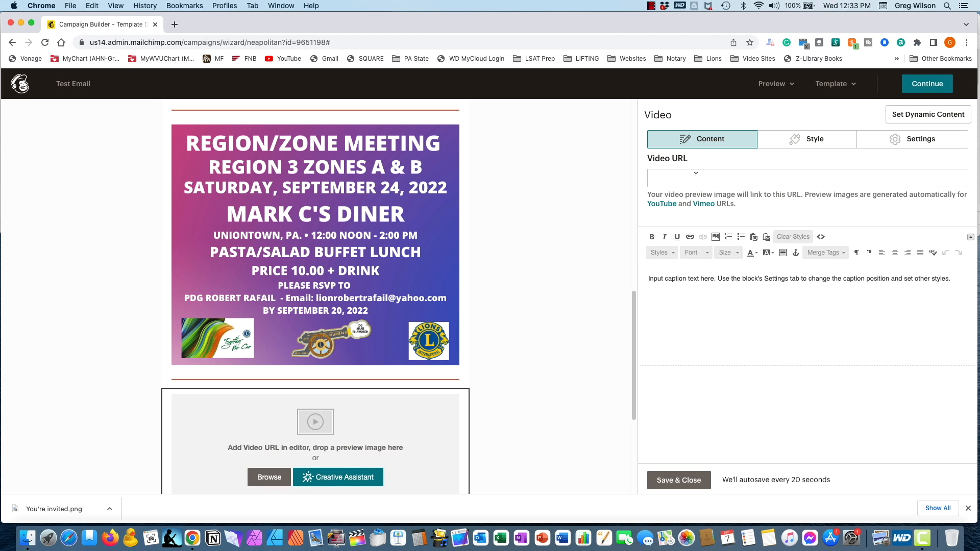
click(669, 483)
Delete the empty Video block and drag a Text block in above the footer
scroll(508, 403, down, 3)
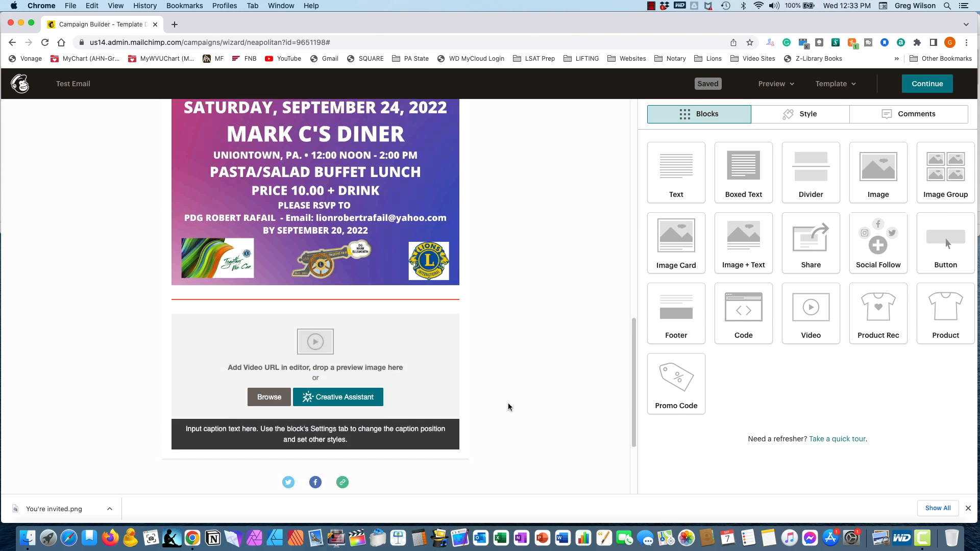
click(456, 279)
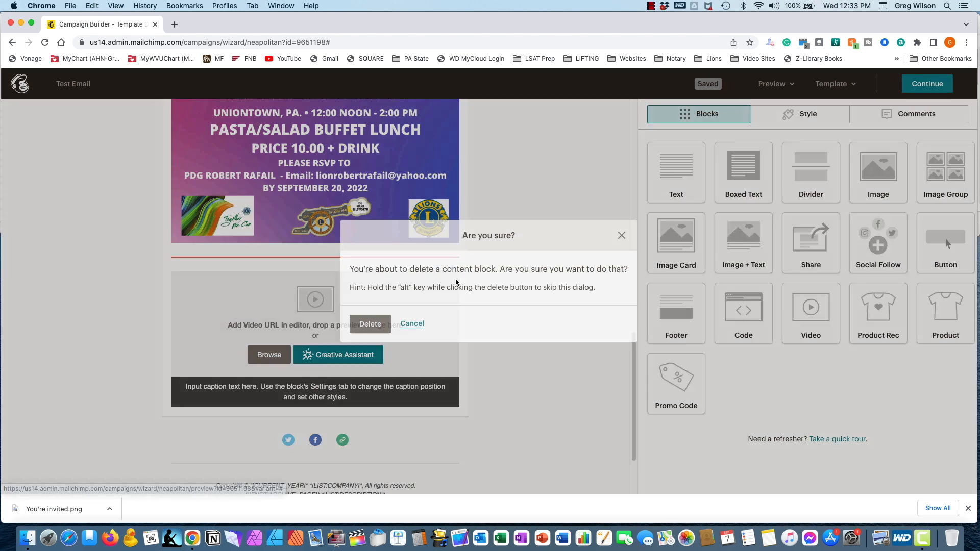
key(Return)
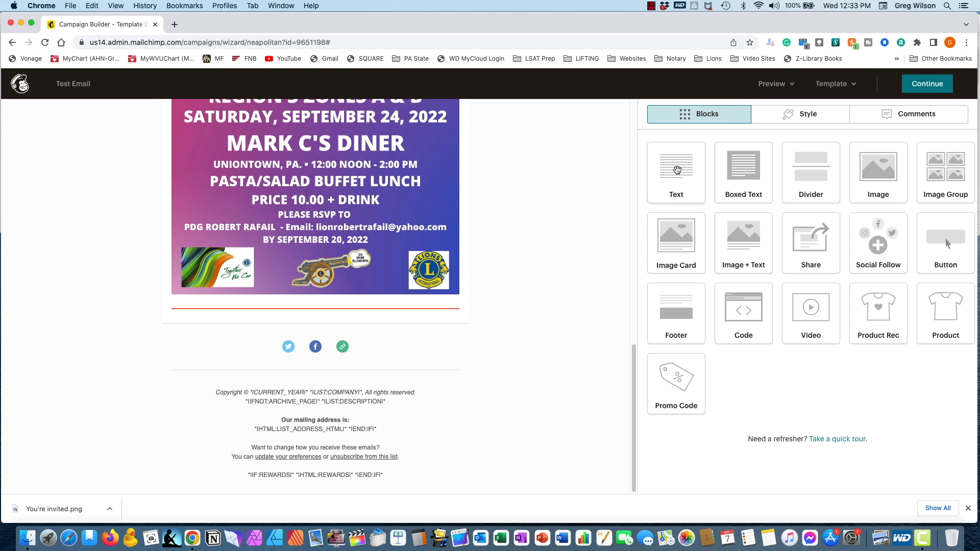
drag(676, 173, 368, 325)
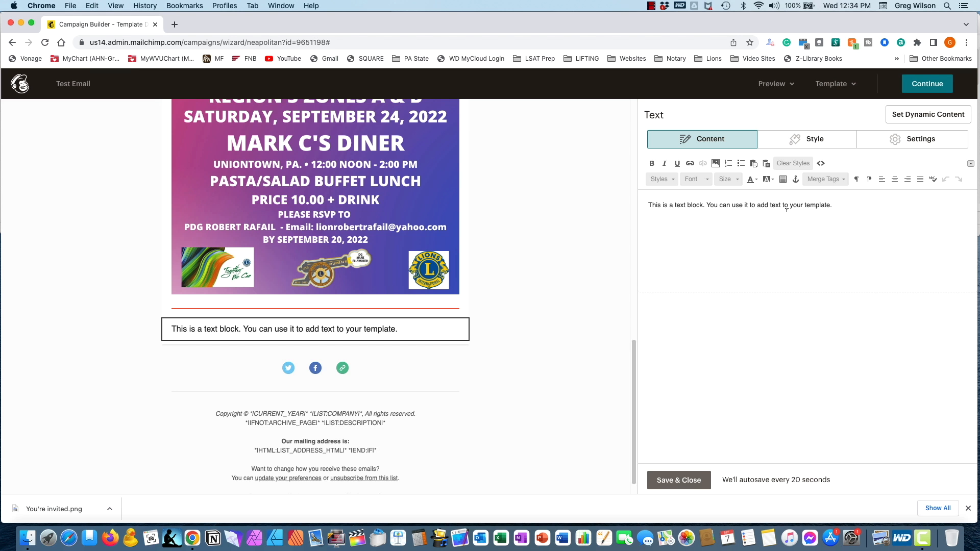
Move the Chrome window aside and bring the Applications Finder window to the front
drag(928, 24, 709, 28)
click(852, 19)
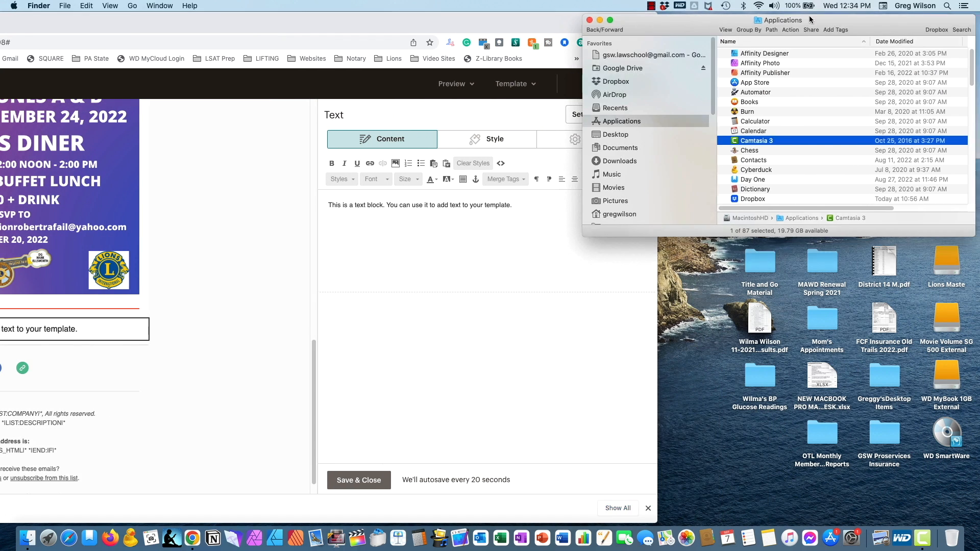
Close the Applications window, open the Lions Maste drive and move its window to the upper left
click(594, 20)
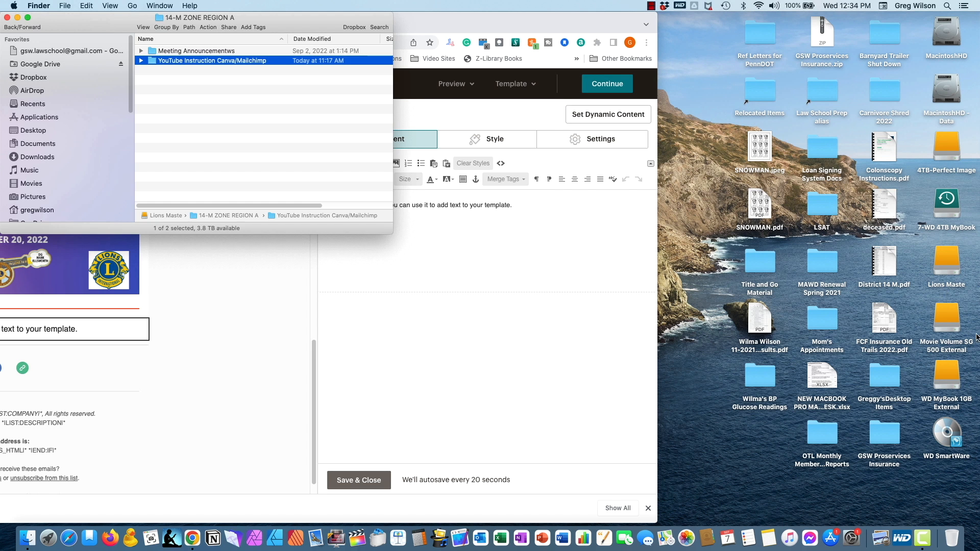
double_click(946, 261)
drag(654, 252, 172, 60)
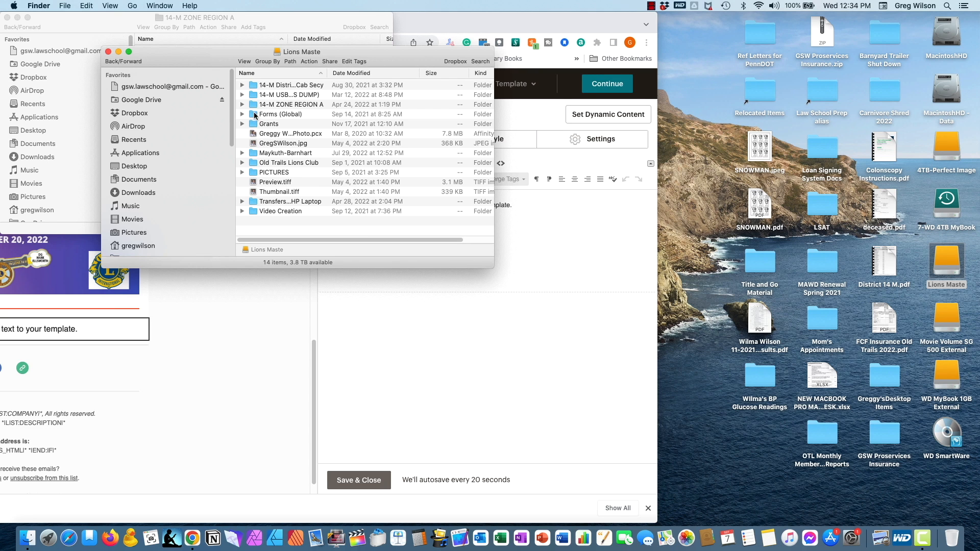
double_click(251, 86)
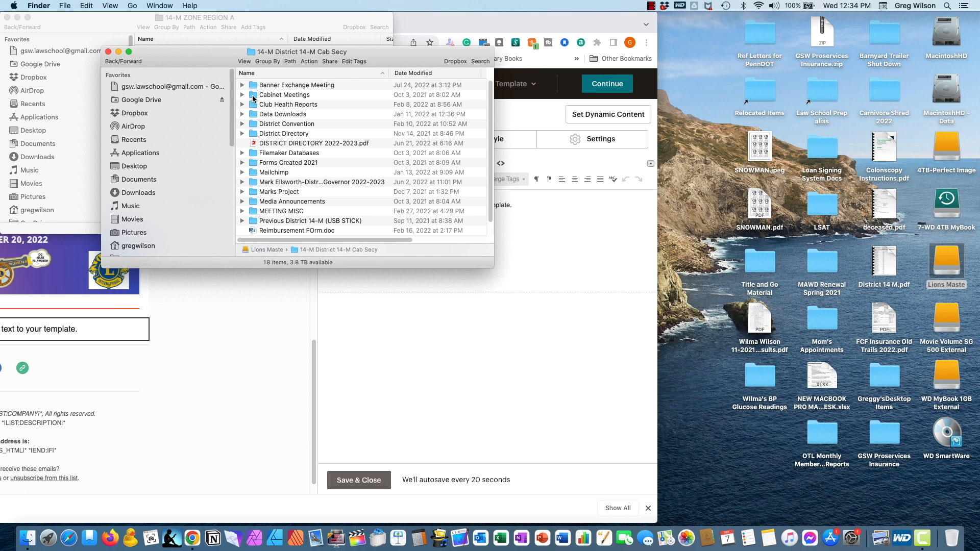
double_click(254, 96)
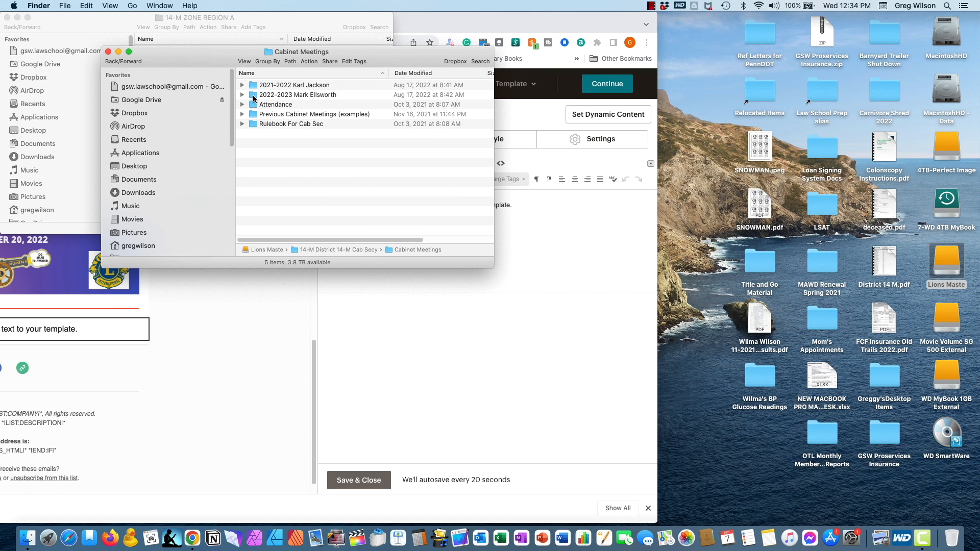
double_click(255, 95)
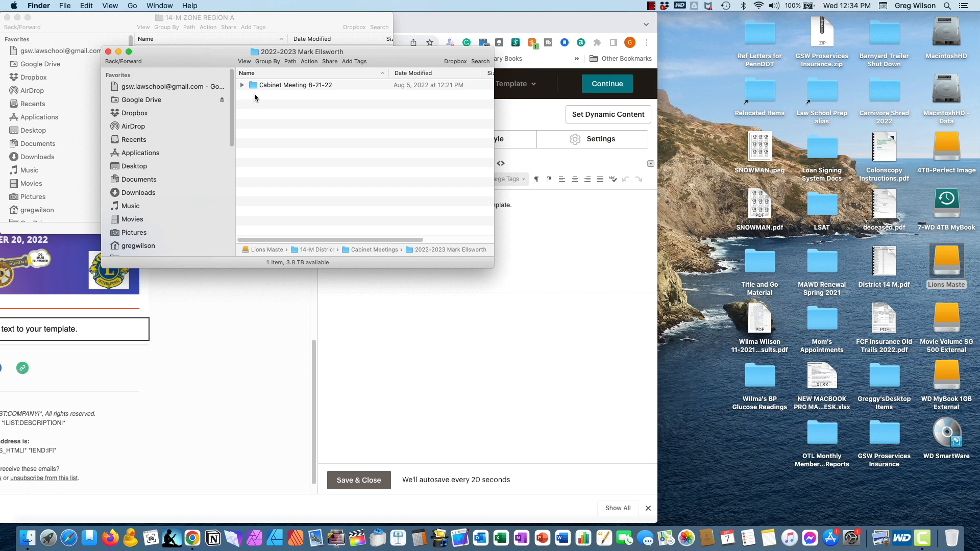
double_click(256, 85)
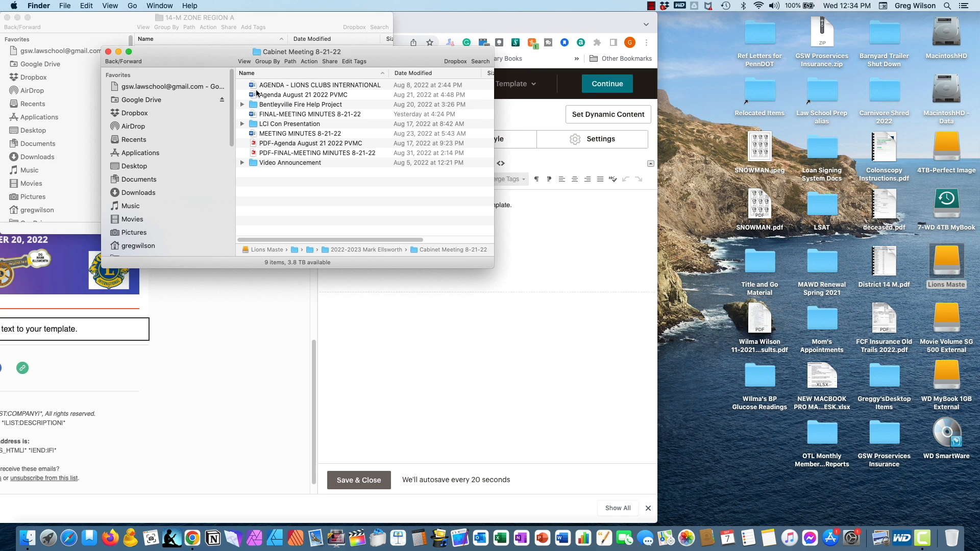
double_click(254, 117)
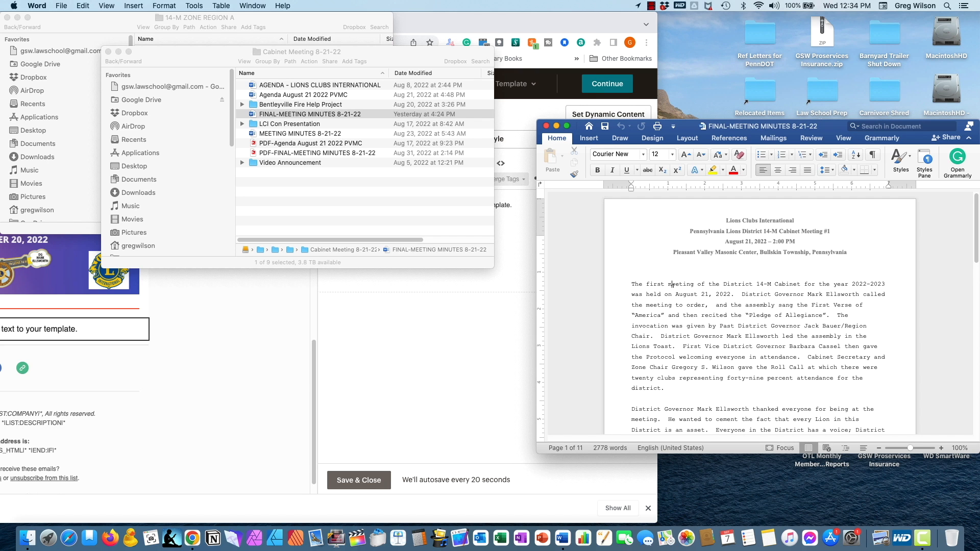
Copy all of the Word minutes and paste them over the Text block's placeholder sentence
key(super+a)
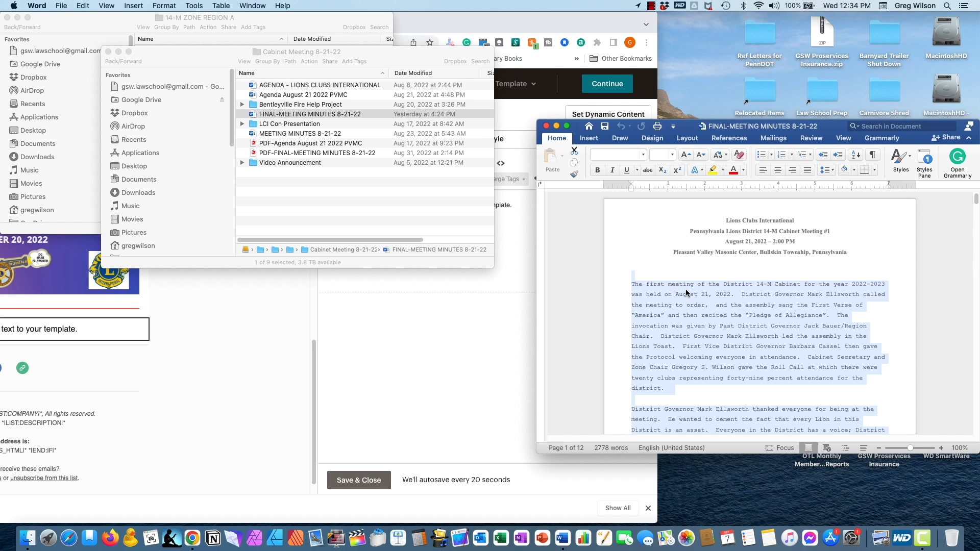
key(super+c)
click(475, 345)
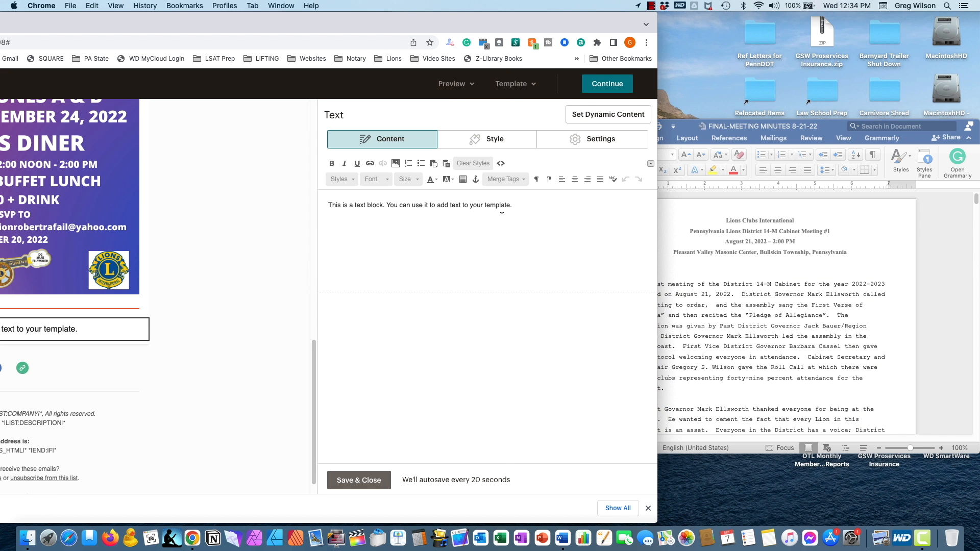
click(526, 210)
shift+click(351, 205)
triple_click(345, 205)
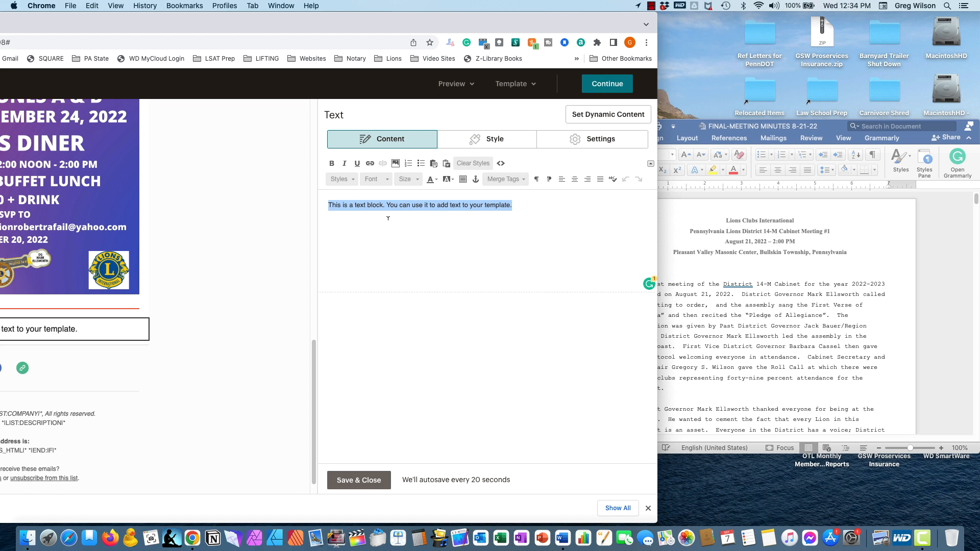
key(super+v)
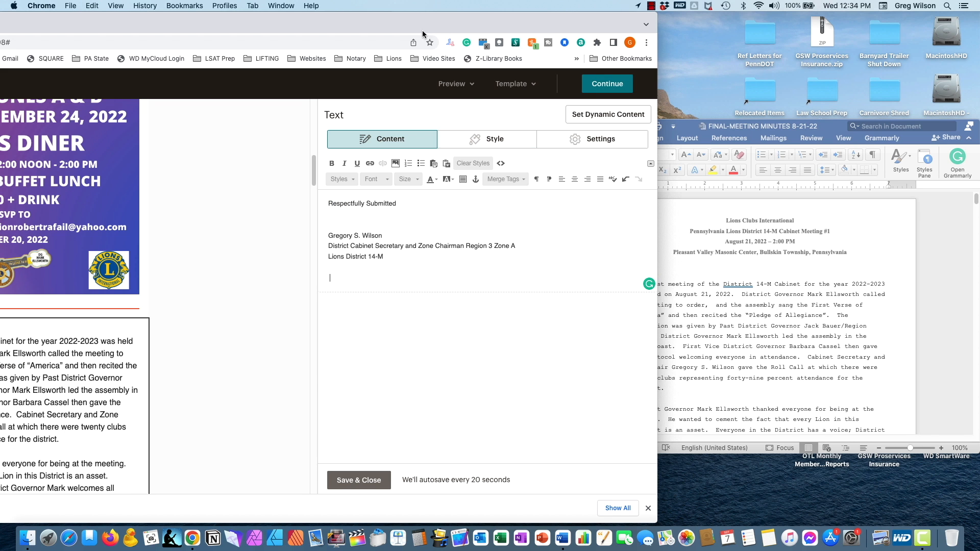
drag(403, 31, 771, 32)
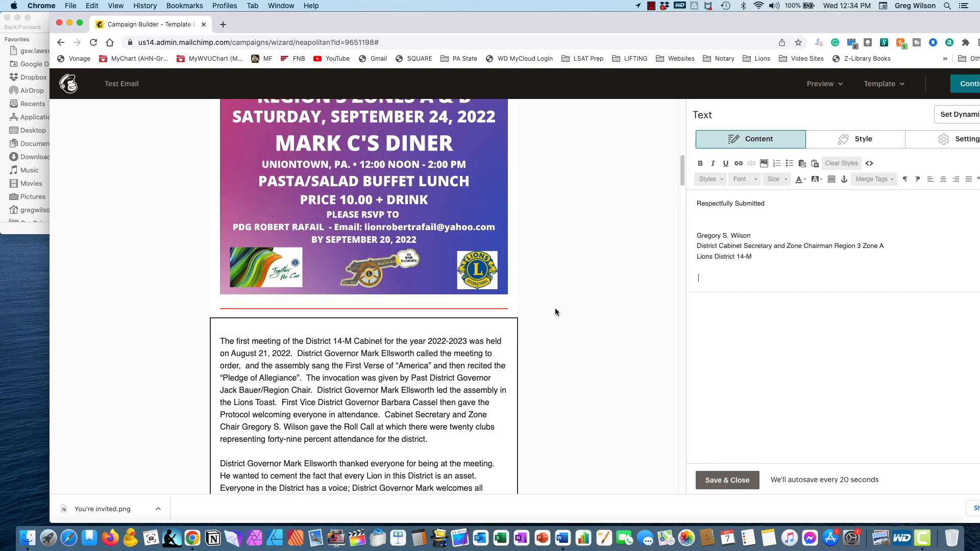
Scroll through the pasted minutes, from the August 21, 2022 opening to the signature lines
scroll(388, 406, down, 10)
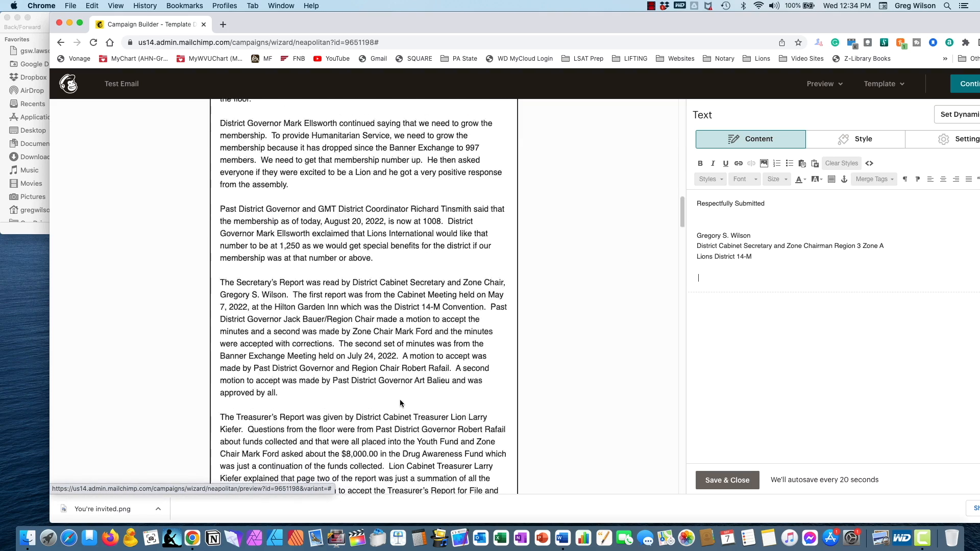
scroll(402, 397, down, 15)
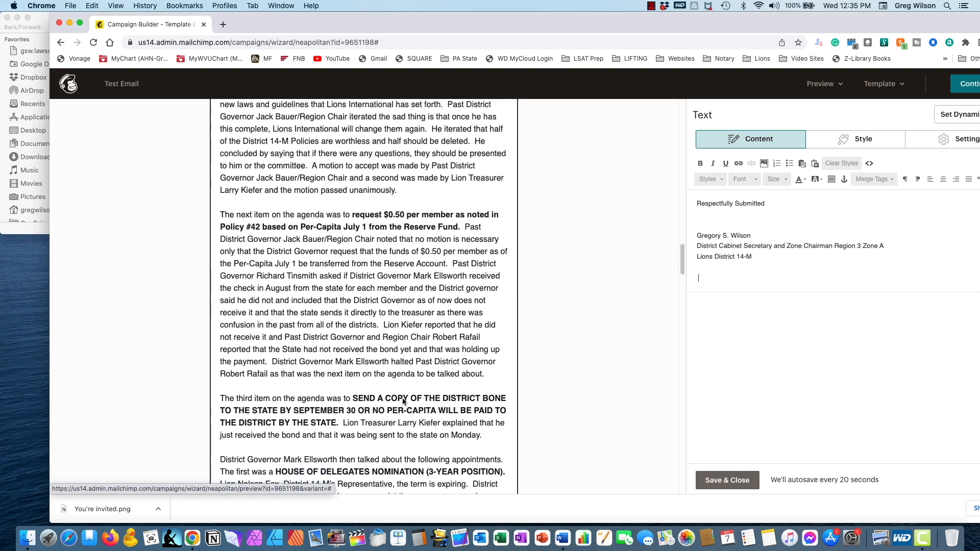
scroll(403, 402, down, 15)
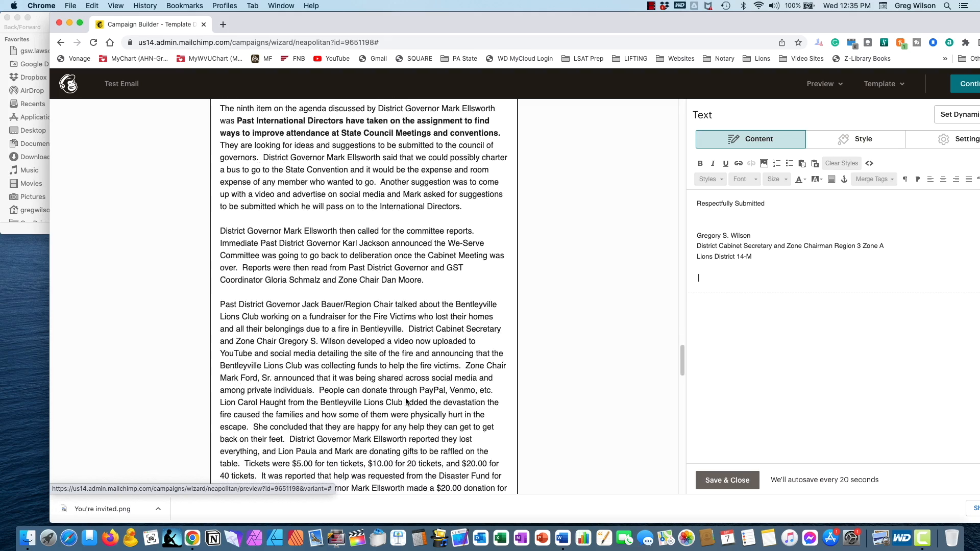
scroll(407, 401, down, 20)
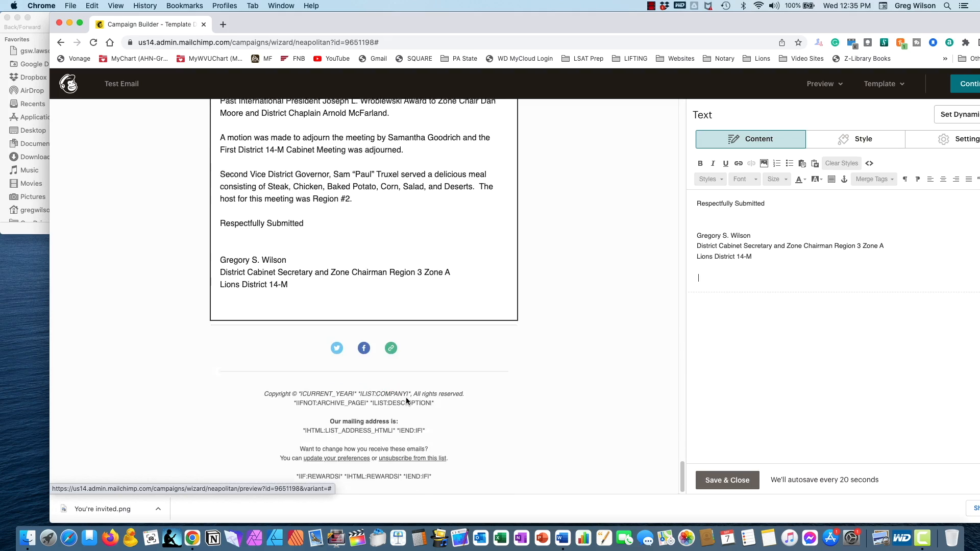
scroll(407, 399, up, 20)
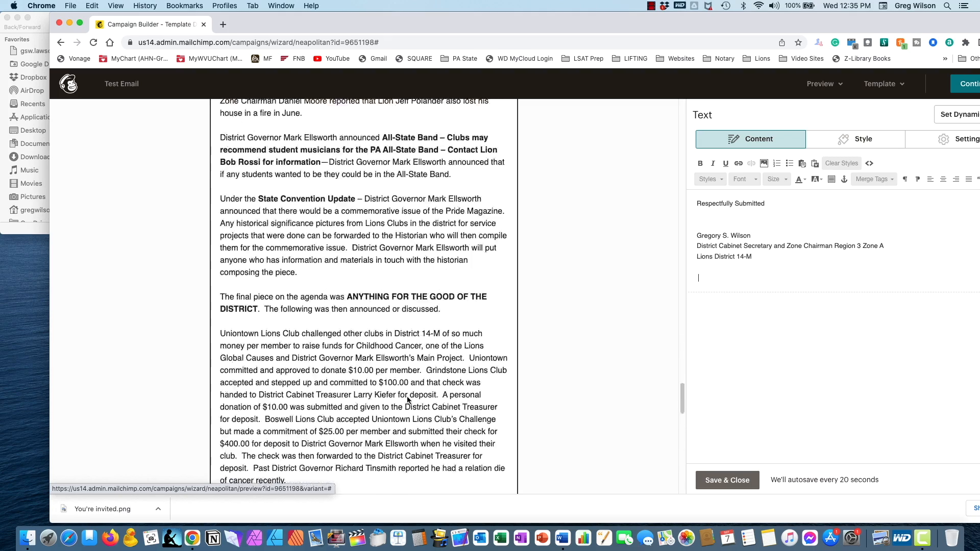
scroll(408, 400, up, 20)
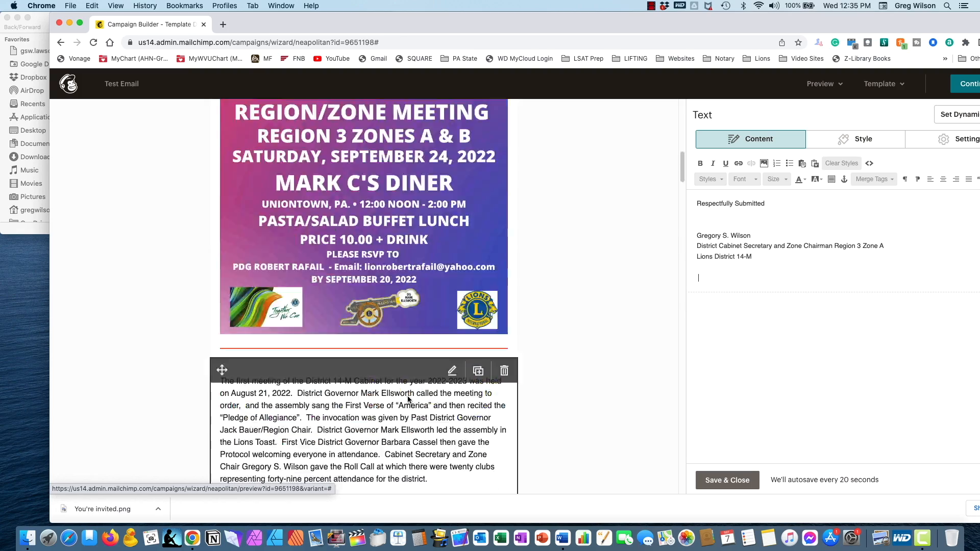
scroll(408, 400, down, 15)
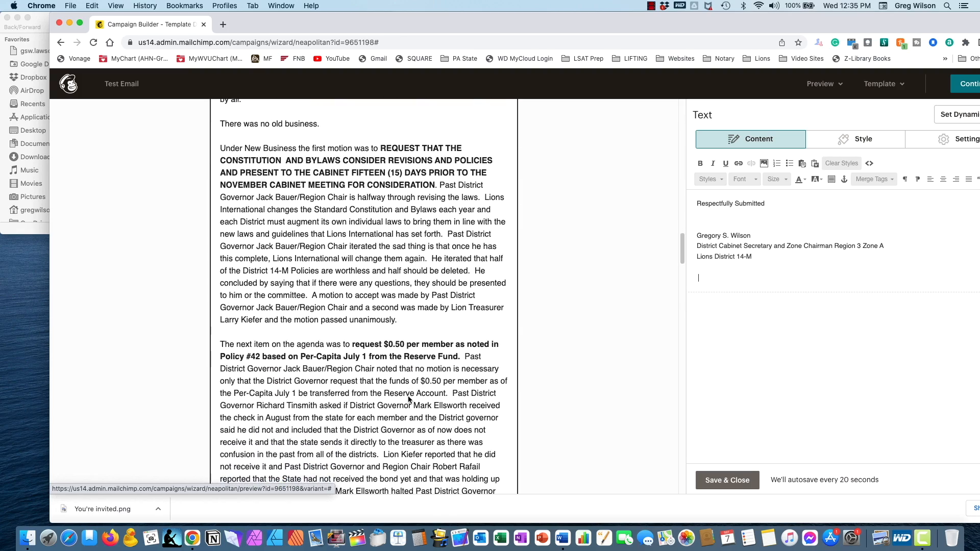
scroll(408, 397, down, 12)
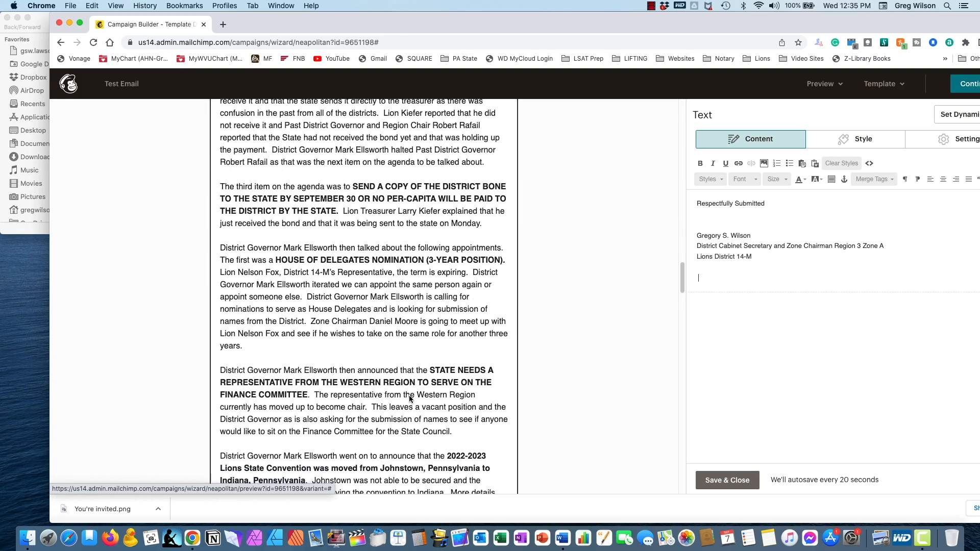
scroll(410, 399, down, 12)
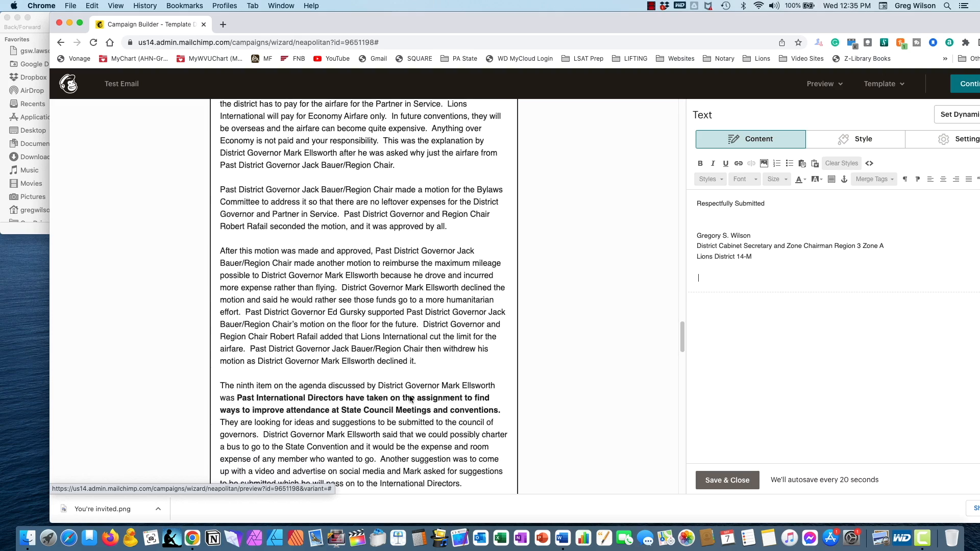
scroll(410, 398, down, 15)
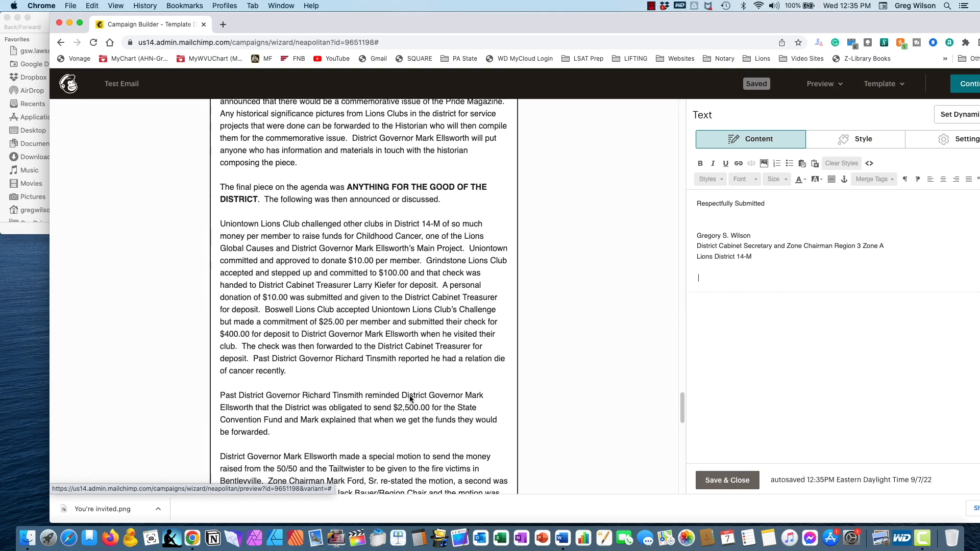
scroll(410, 399, down, 15)
scroll(410, 399, up, 12)
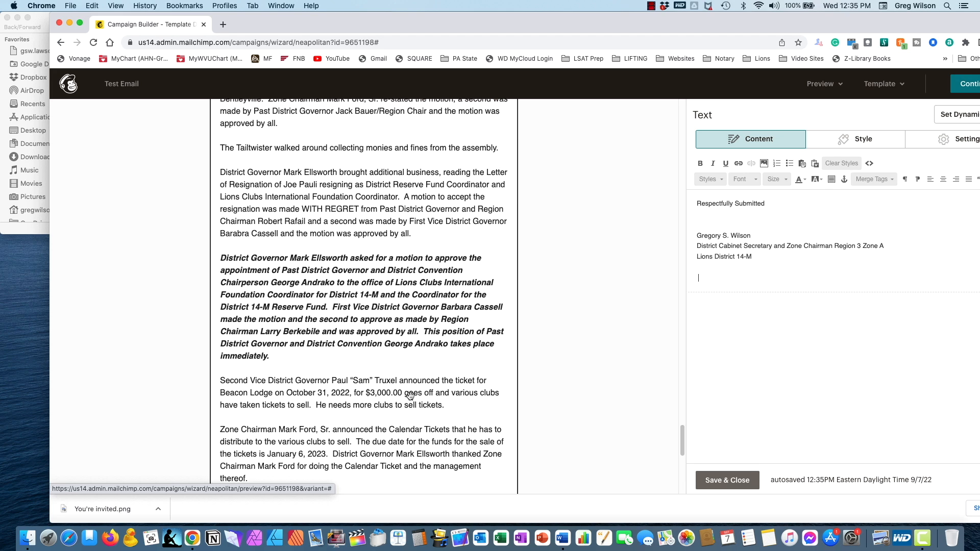
scroll(411, 398, up, 5)
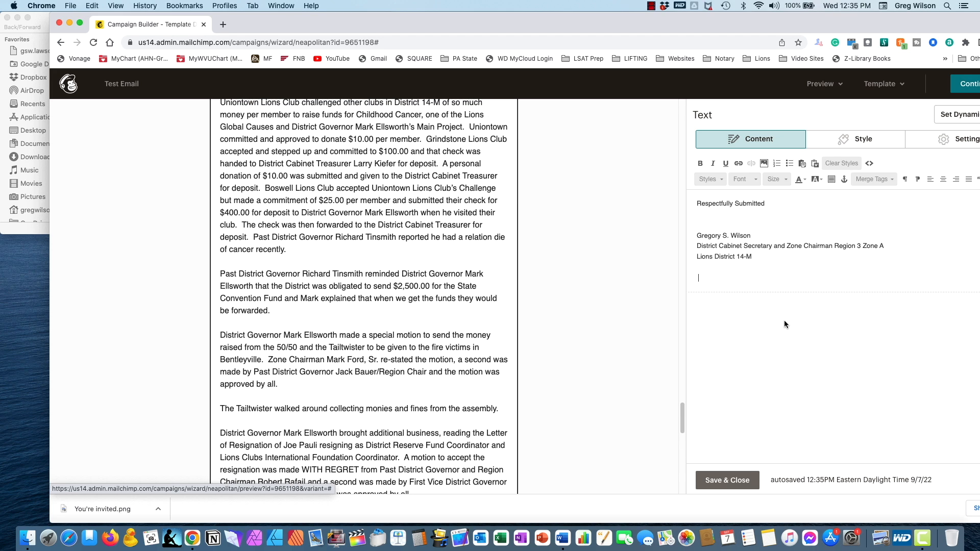
scroll(446, 284, up, 8)
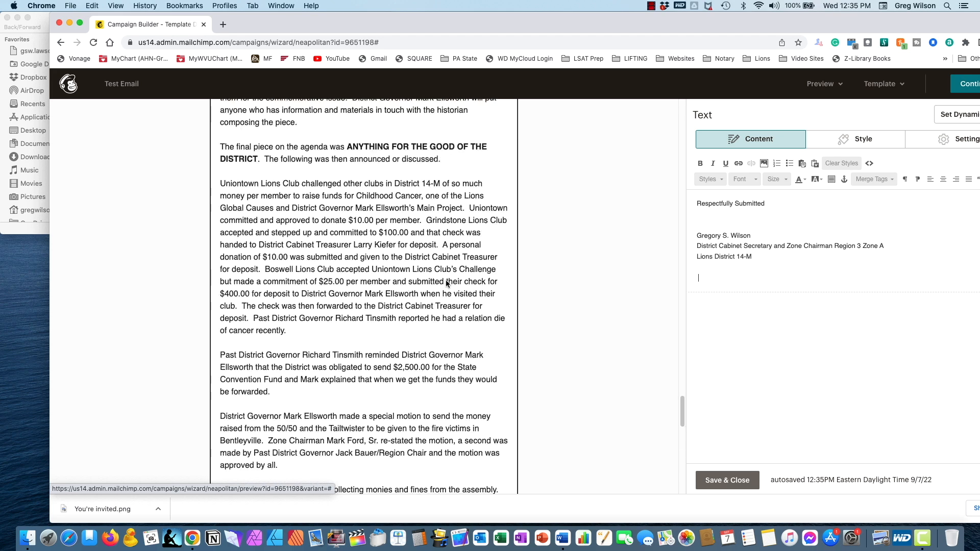
scroll(444, 280, up, 20)
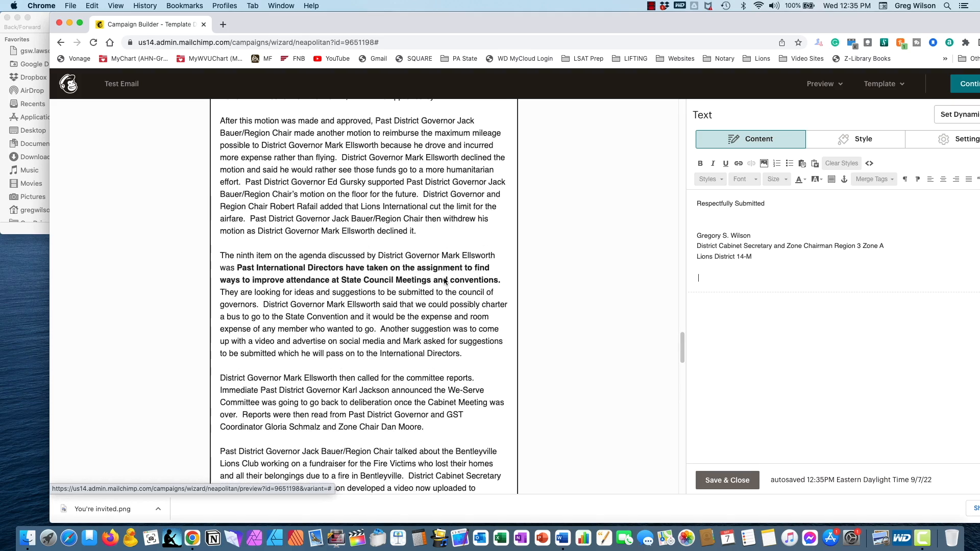
scroll(444, 280, up, 15)
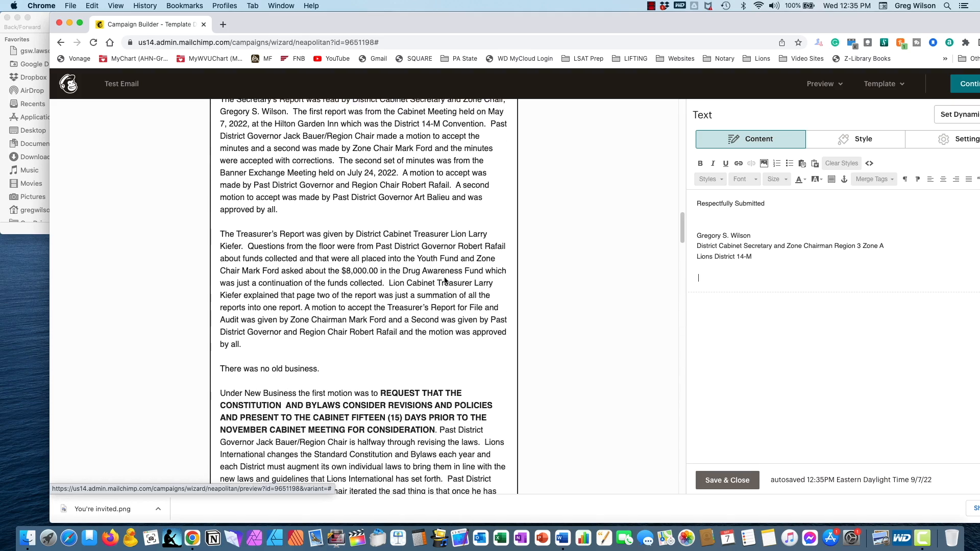
scroll(445, 281, down, 3)
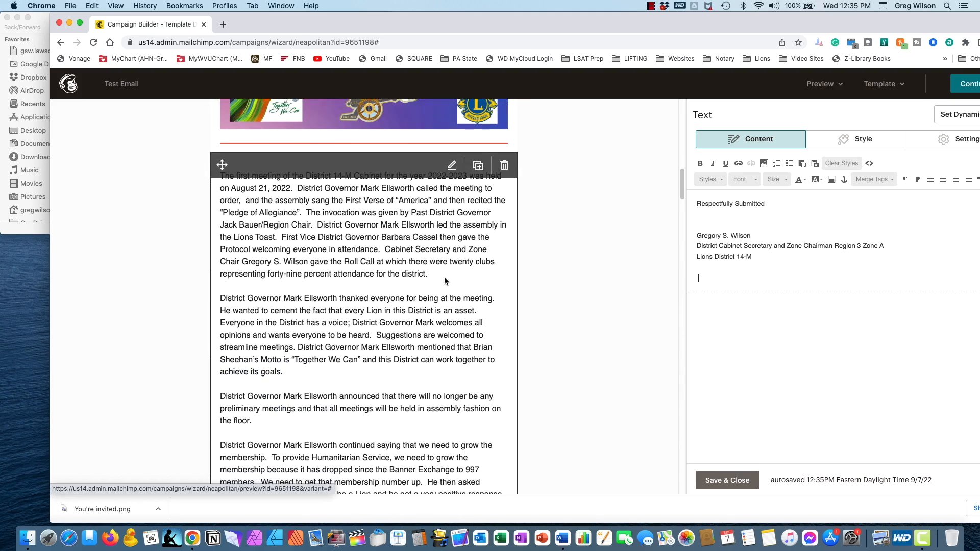
scroll(450, 276, down, 1)
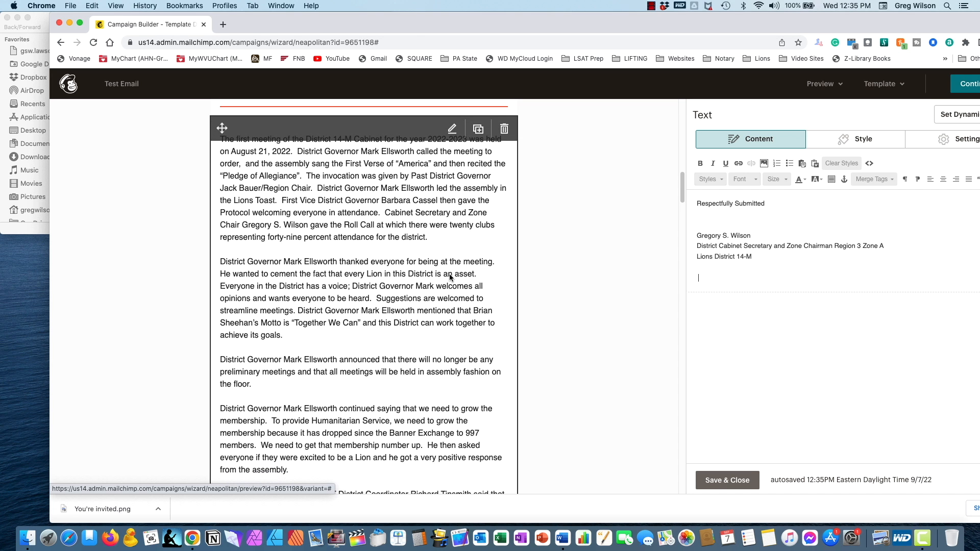
scroll(448, 276, down, 2)
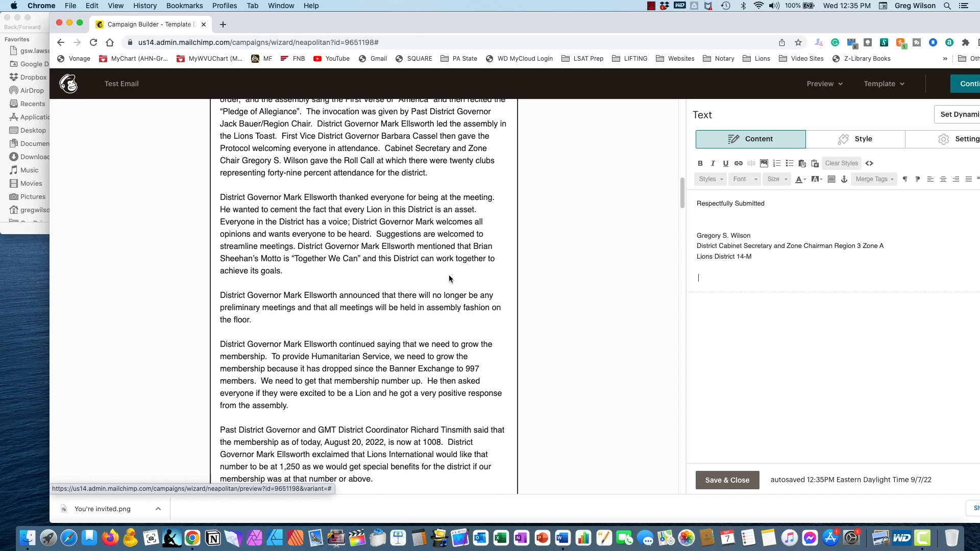
scroll(449, 279, down, 4)
scroll(449, 279, down, 15)
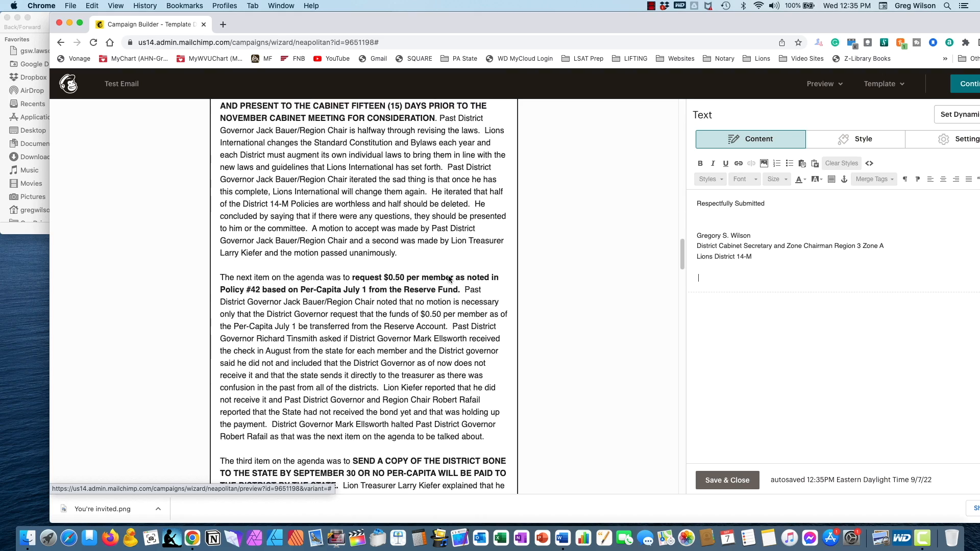
scroll(449, 279, down, 10)
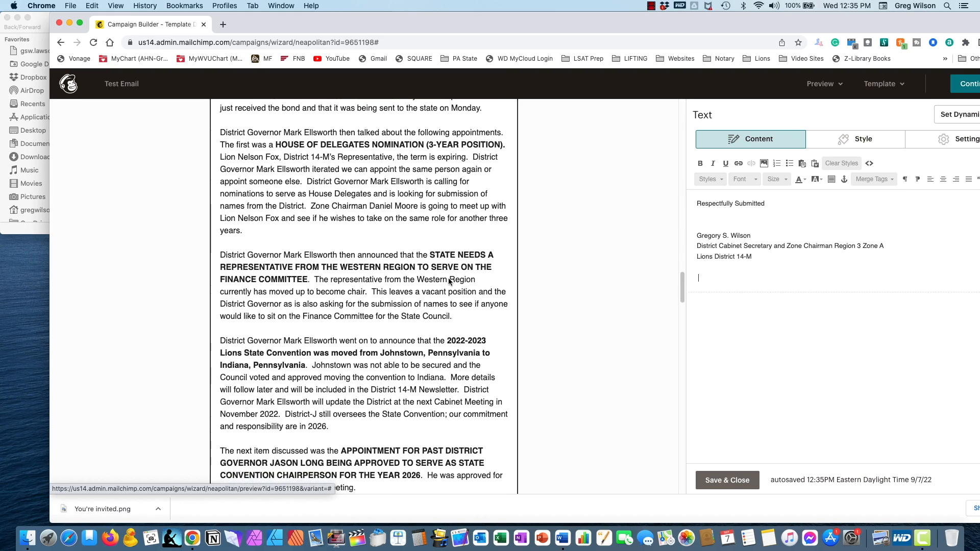
scroll(448, 277, down, 5)
scroll(448, 276, up, 20)
scroll(448, 277, down, 9)
scroll(448, 280, up, 12)
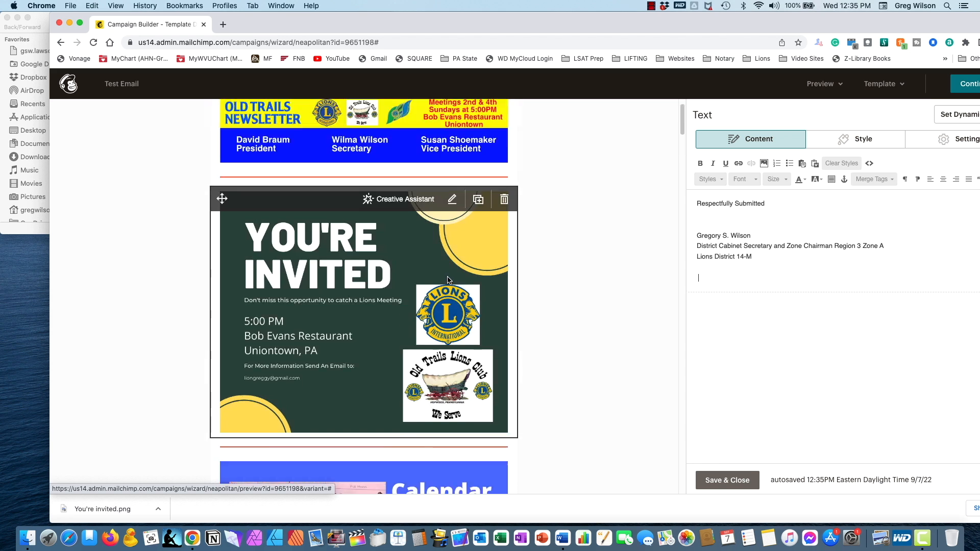
scroll(447, 280, down, 11)
scroll(448, 280, down, 7)
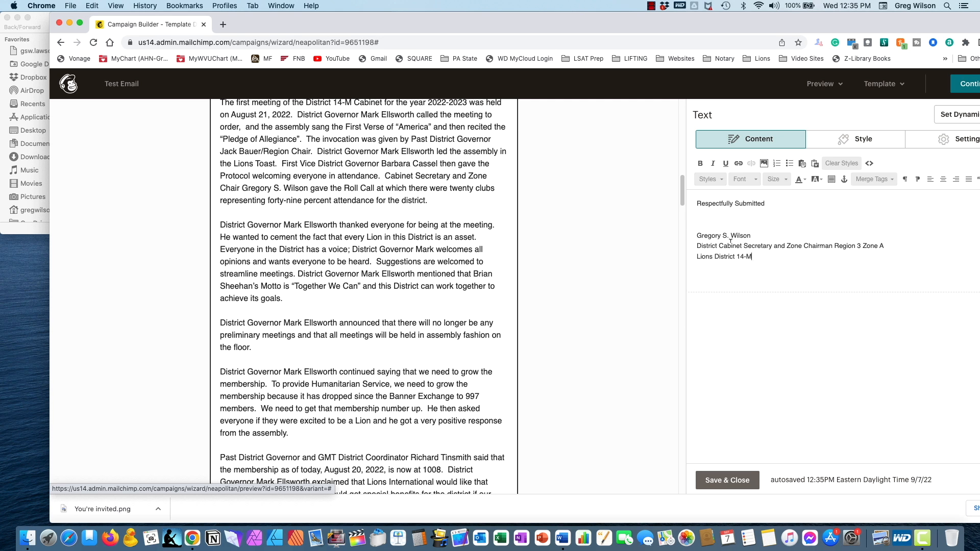
Delete all minutes text after the first paragraph, ending at the forty-nine percent attendance line
drag(761, 258, 663, 153)
drag(760, 198, 754, 250)
drag(804, 21, 739, 19)
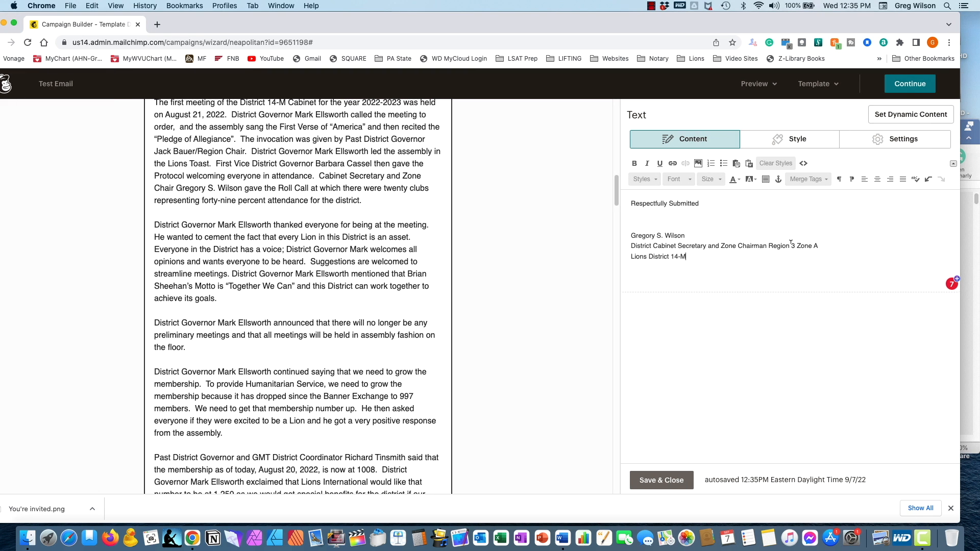
key(super+v)
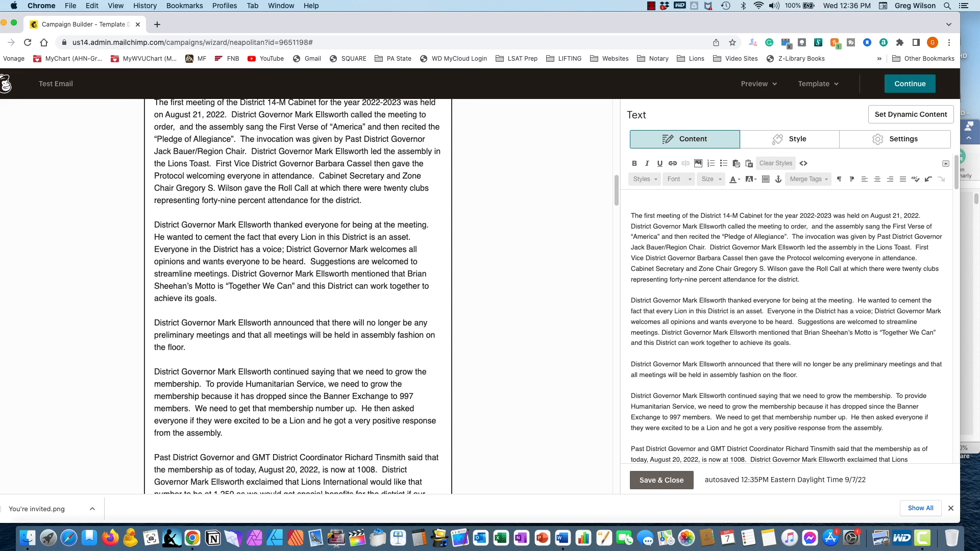
drag(630, 292, 803, 505)
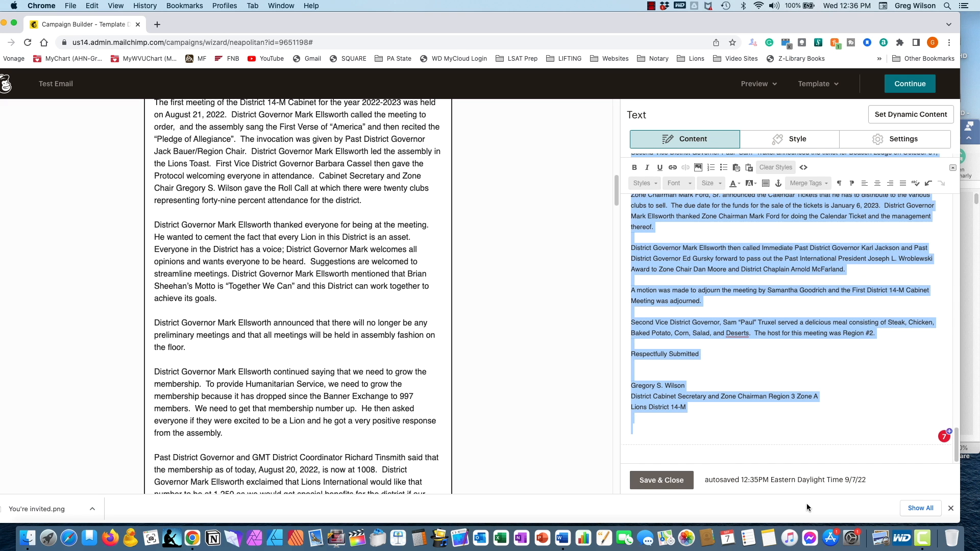
key(BackSpace)
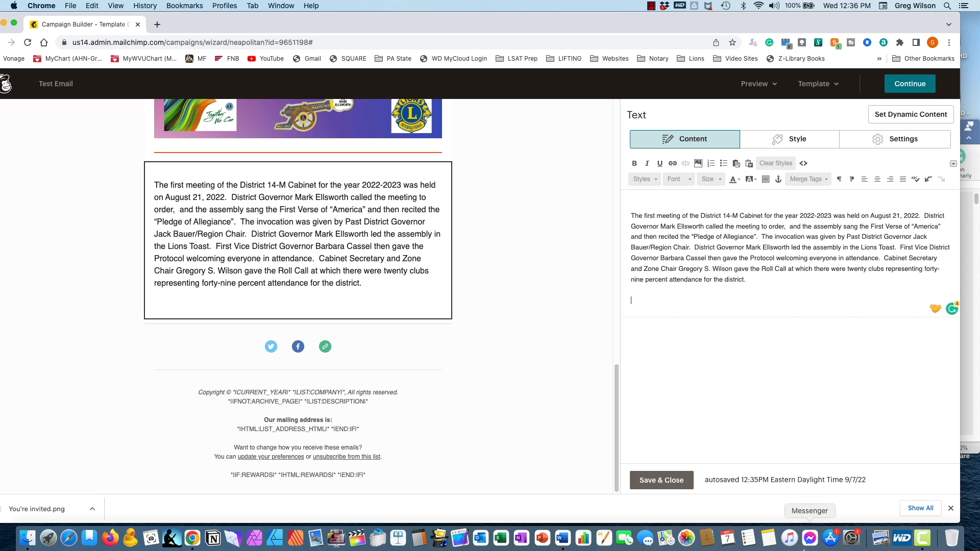
Save the trimmed text block and drop a new Image block above the minutes paragraph
click(662, 480)
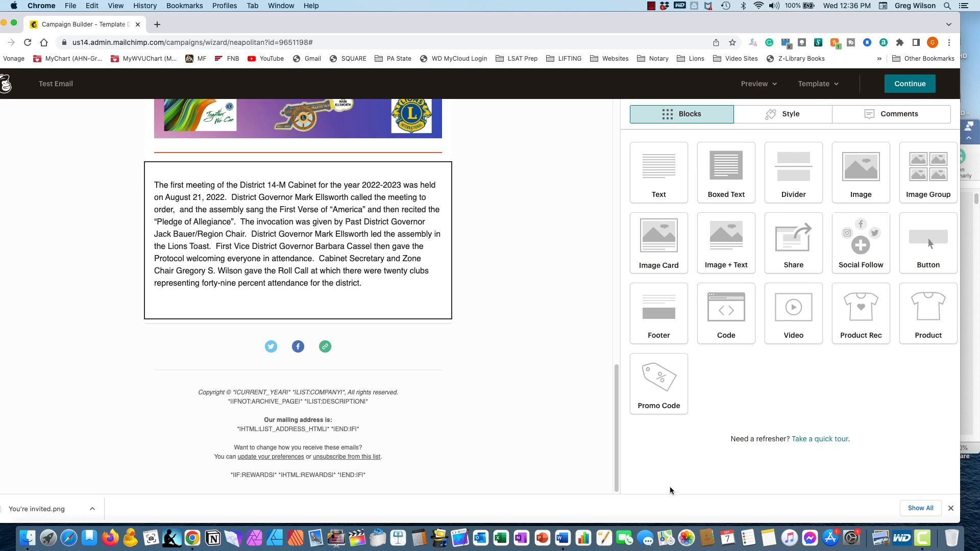
scroll(488, 307, up, 3)
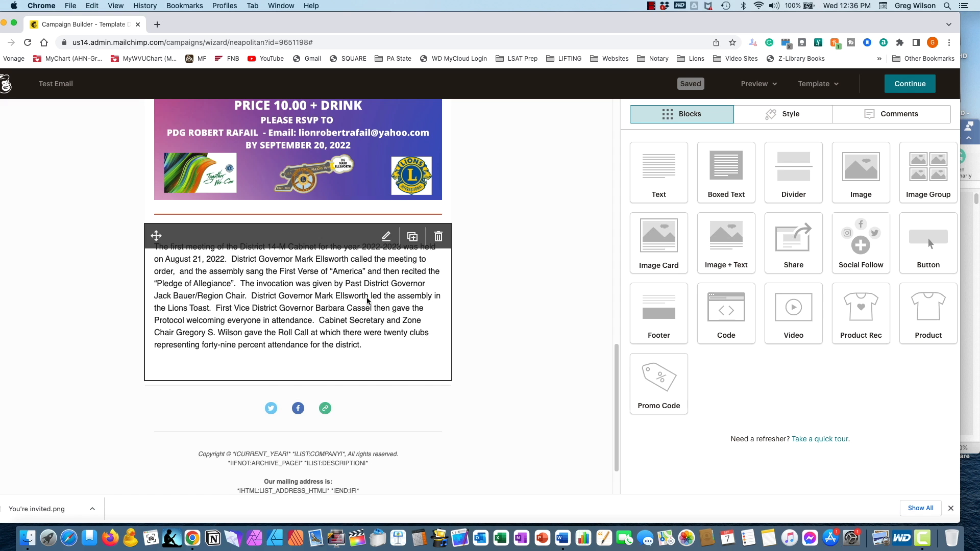
drag(874, 164, 298, 239)
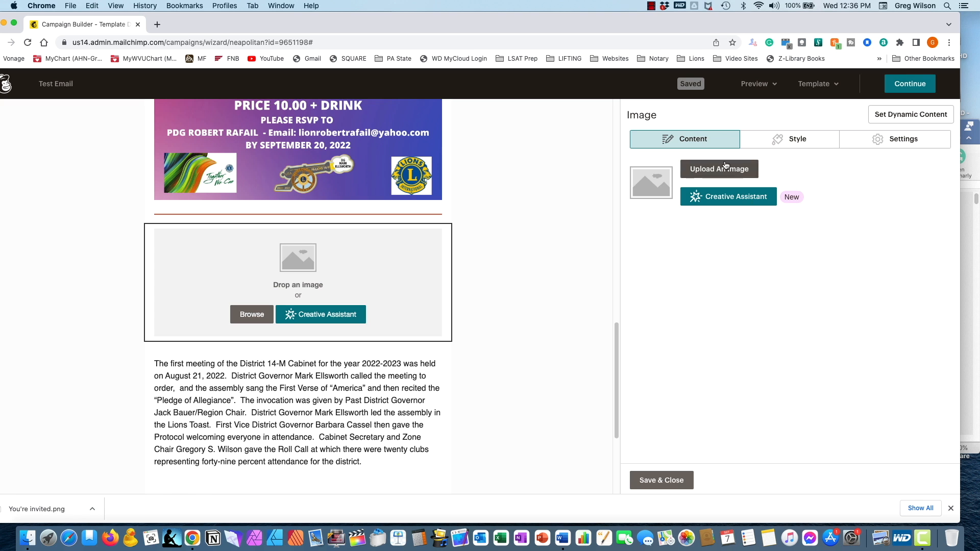
click(720, 167)
Insert District Governor Visitation Schedule.01.png into the image block and duplicate the red divider
scroll(664, 298, down, 3)
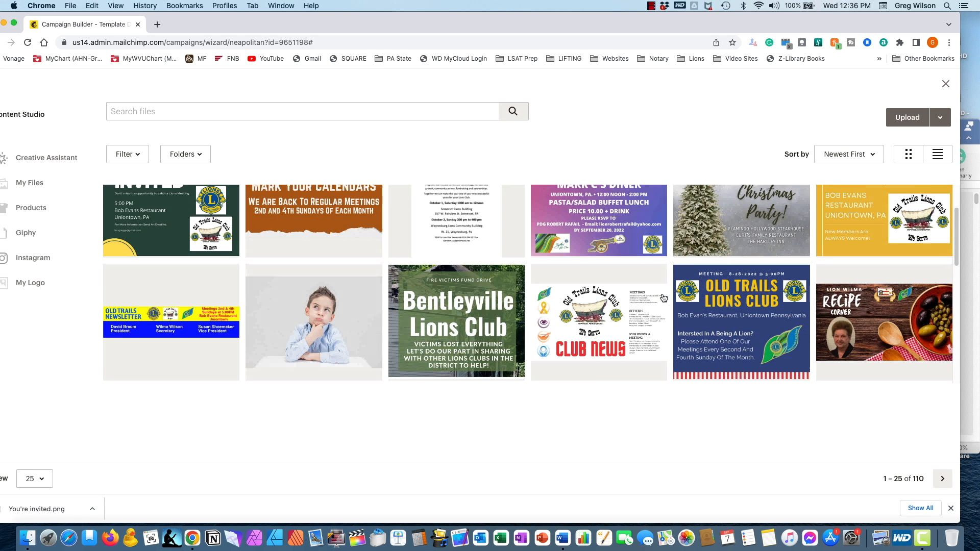
scroll(663, 298, down, 3)
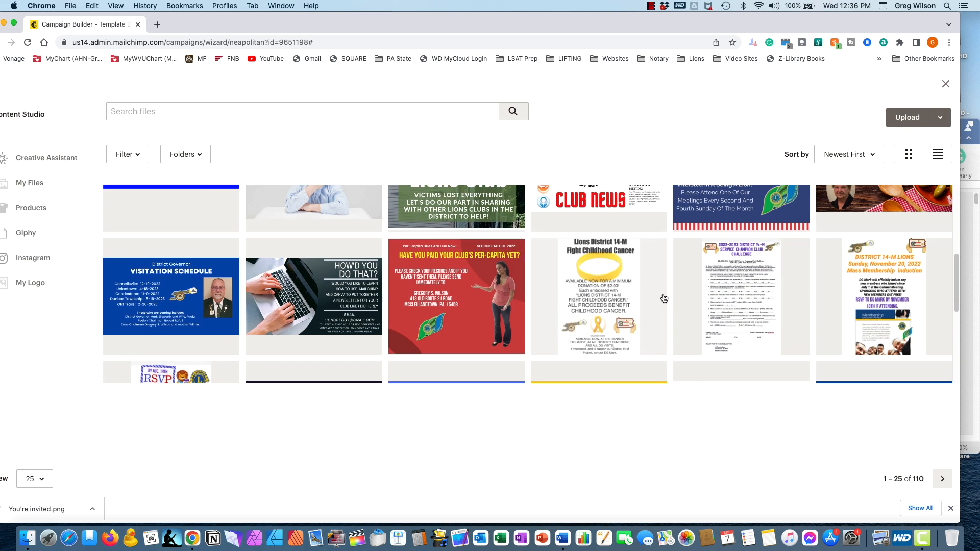
scroll(664, 299, up, 4)
scroll(664, 299, down, 2)
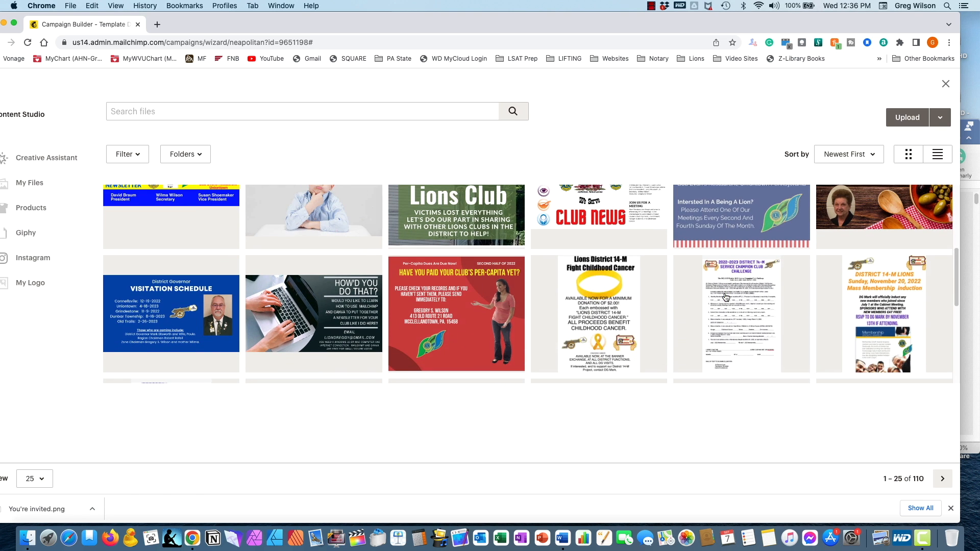
click(161, 287)
click(931, 118)
scroll(489, 313, down, 3)
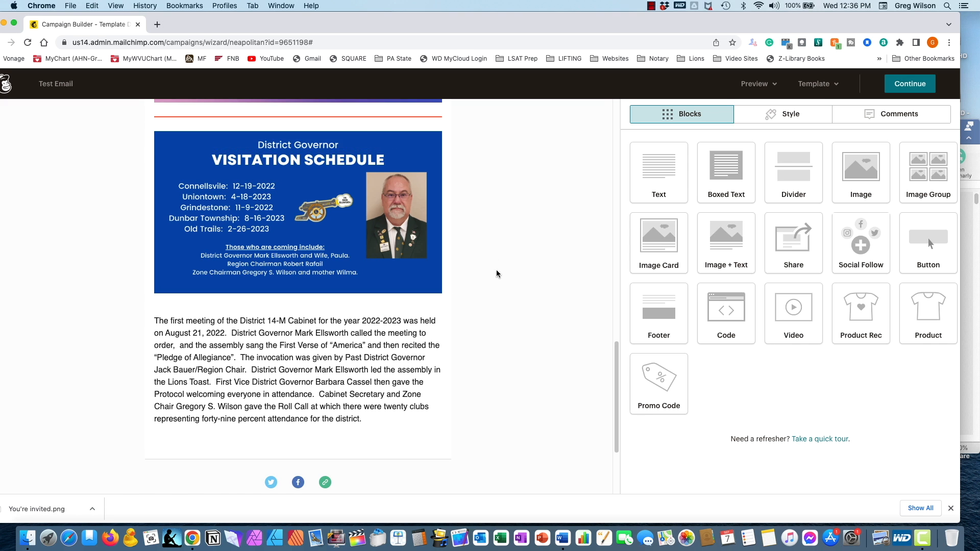
click(412, 121)
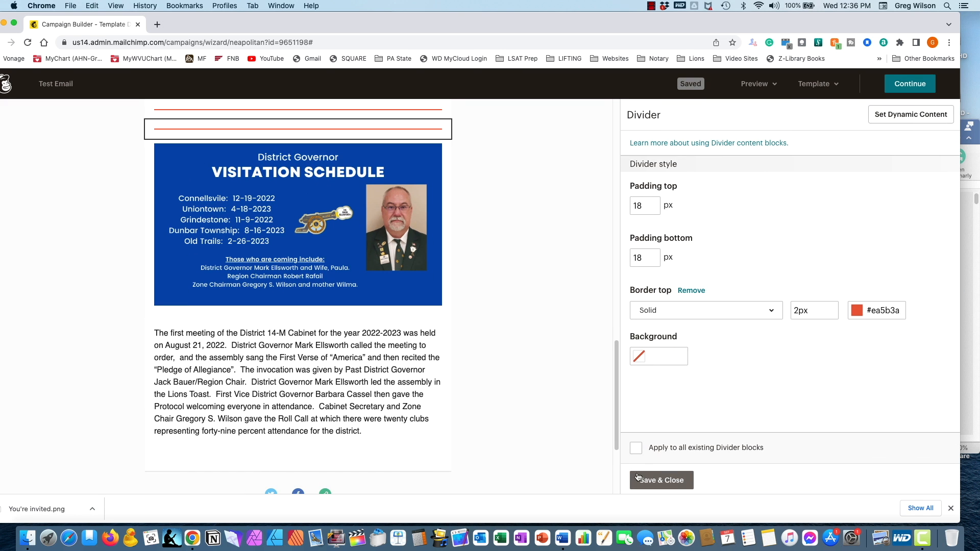
Close the divider settings and drag the copied red divider beneath the minutes paragraph
click(662, 480)
drag(322, 125, 247, 453)
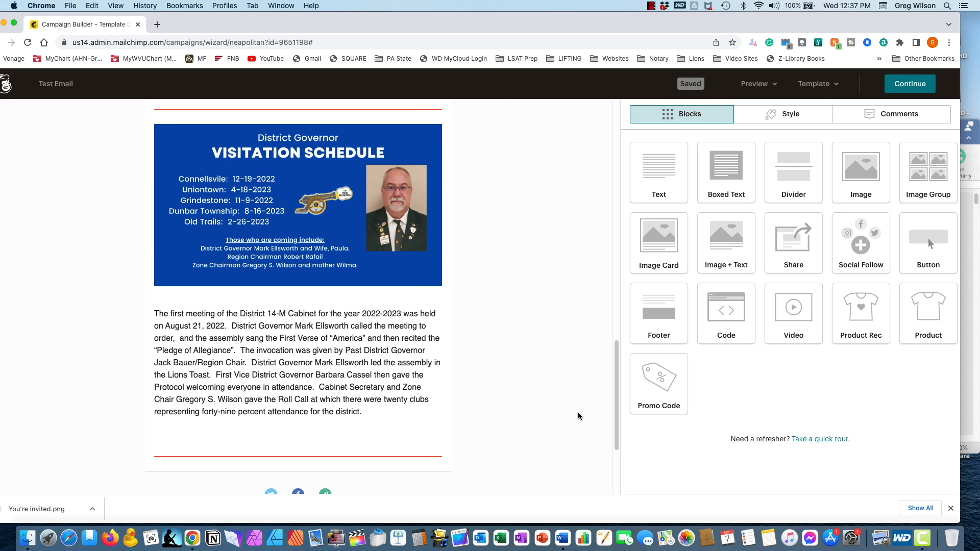
scroll(526, 297, up, 15)
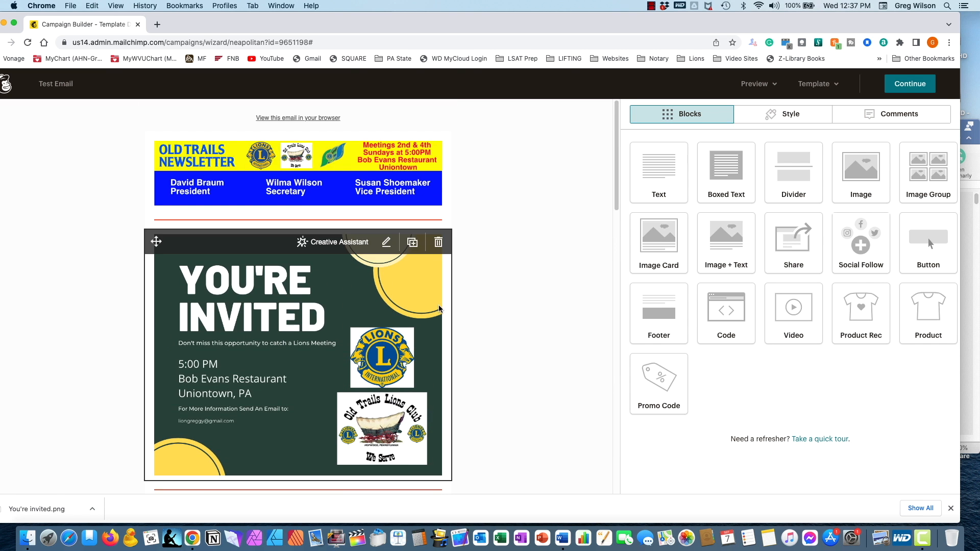
scroll(440, 305, down, 20)
scroll(439, 307, up, 10)
scroll(441, 310, up, 15)
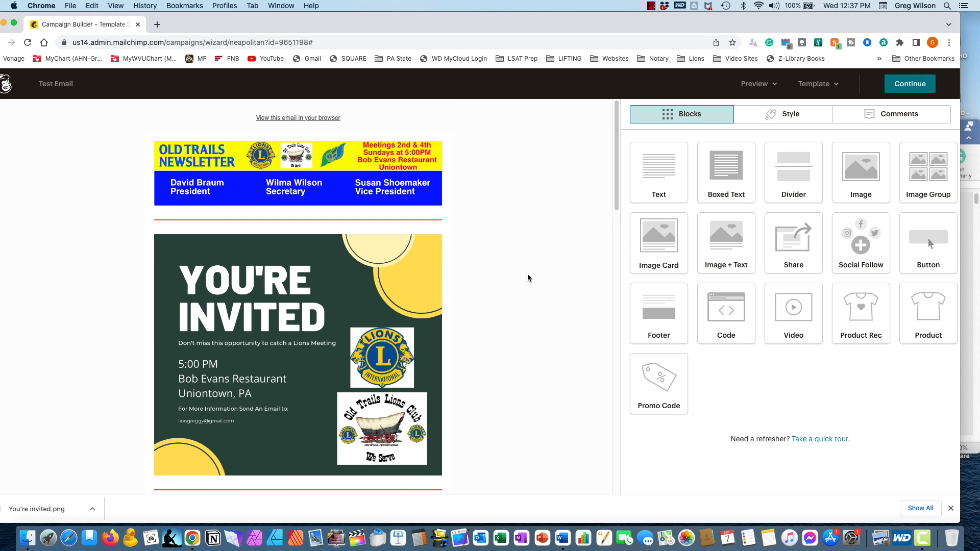
scroll(486, 300, down, 20)
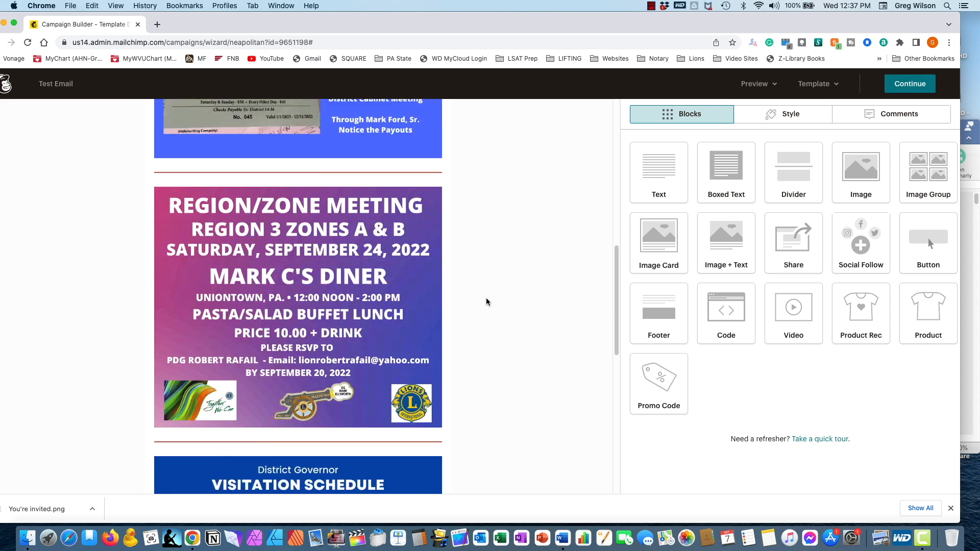
scroll(487, 298, up, 15)
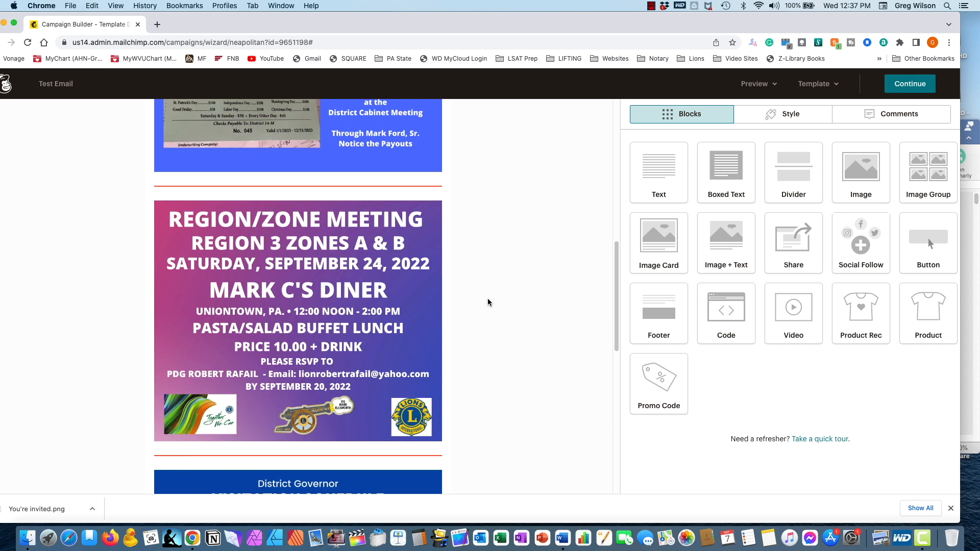
scroll(486, 304, down, 5)
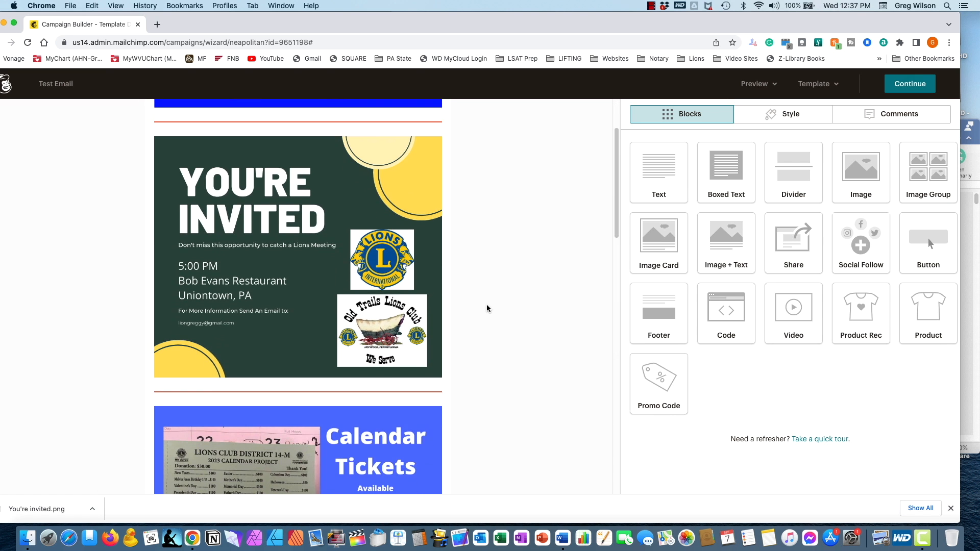
scroll(487, 310, down, 15)
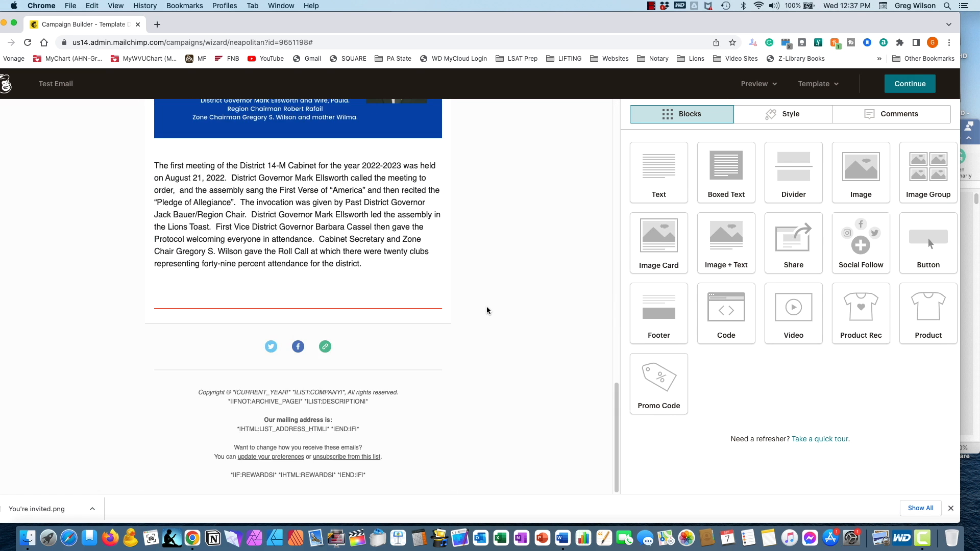
scroll(487, 310, up, 20)
scroll(487, 310, down, 3)
scroll(488, 309, up, 3)
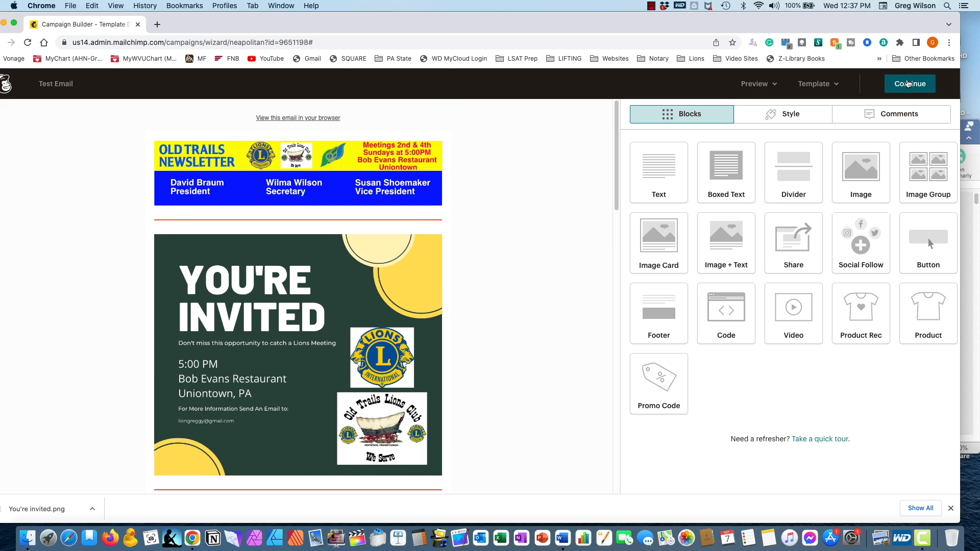
click(914, 88)
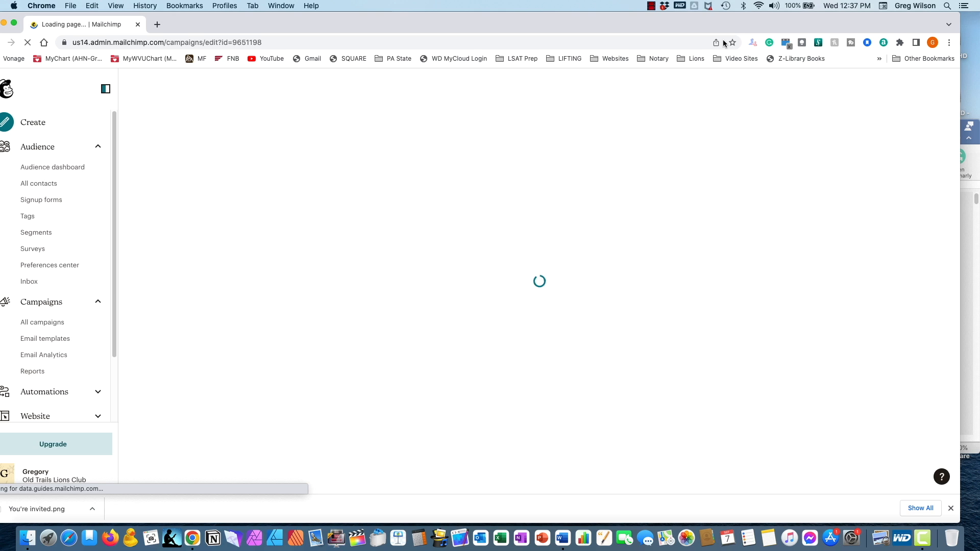
drag(722, 21, 743, 27)
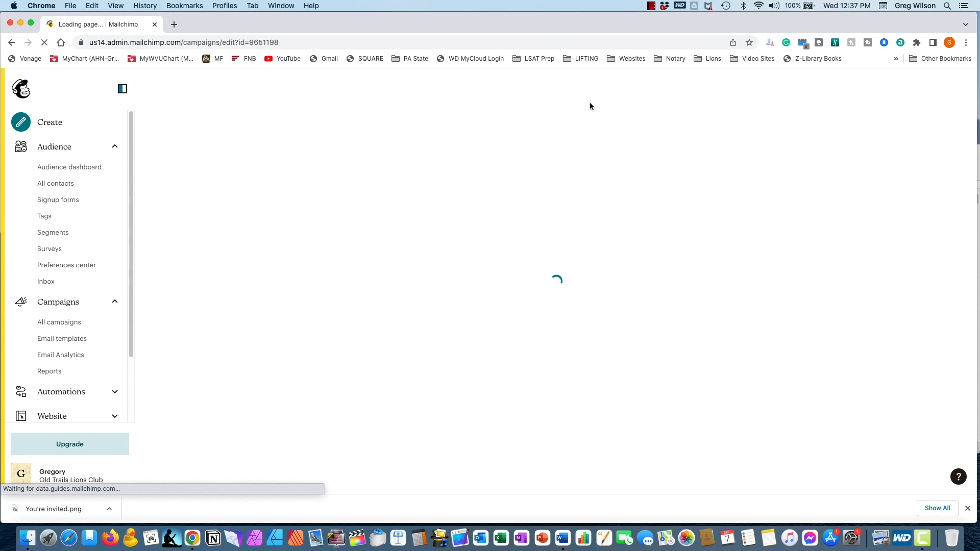
drag(545, 23, 548, 22)
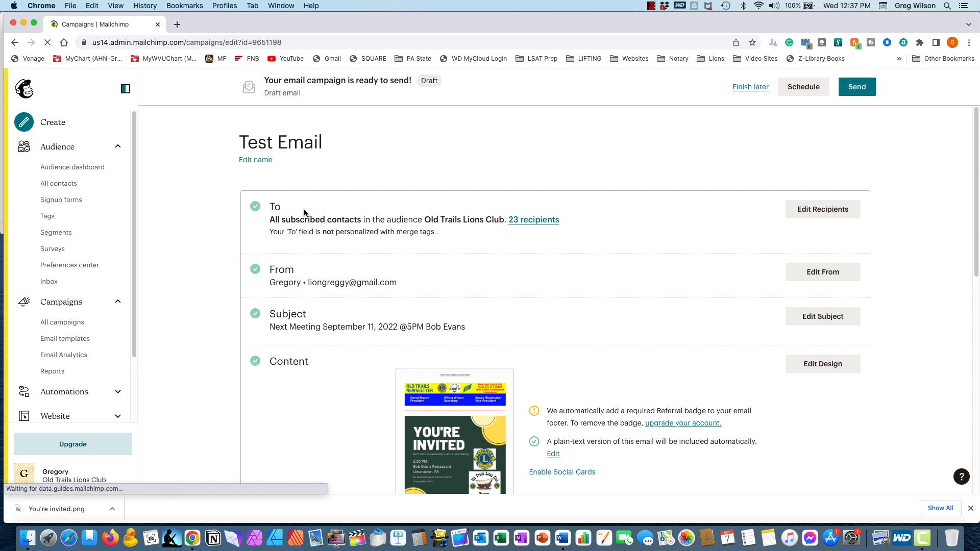
scroll(558, 323, down, 3)
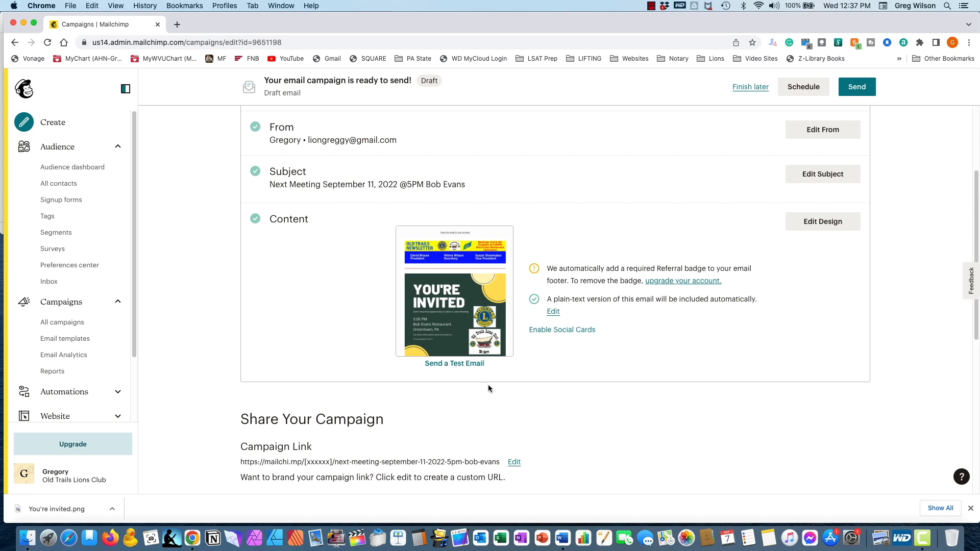
scroll(488, 385, down, 5)
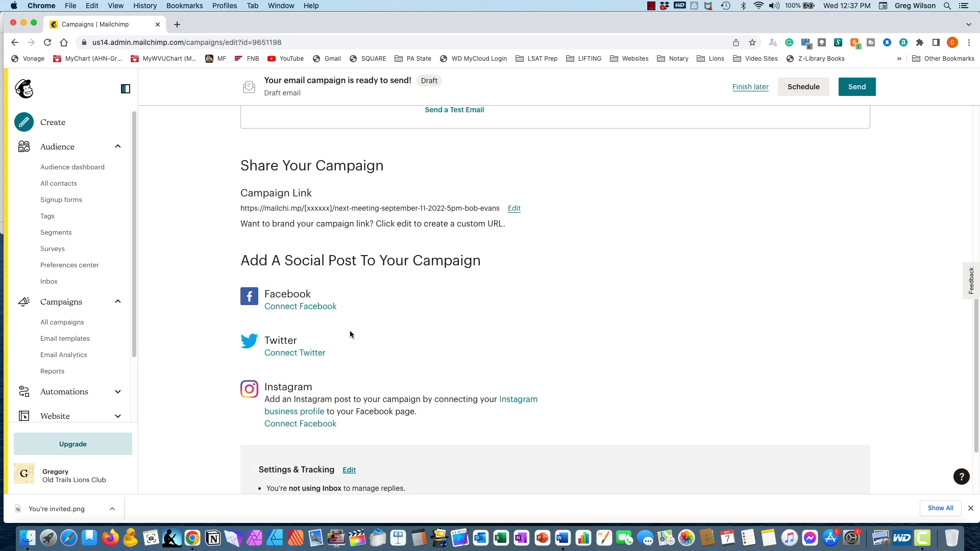
scroll(350, 330, up, 6)
scroll(351, 333, up, 1)
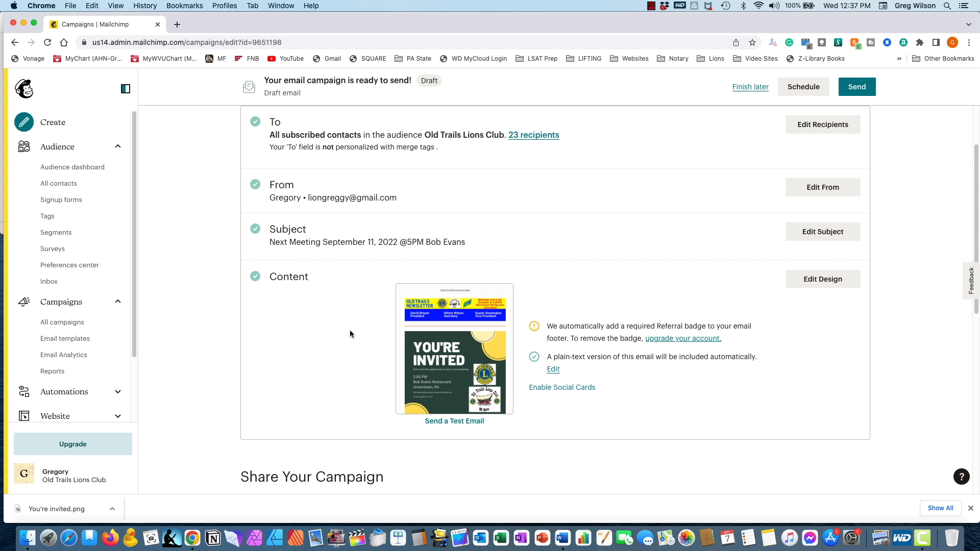
scroll(665, 309, up, 2)
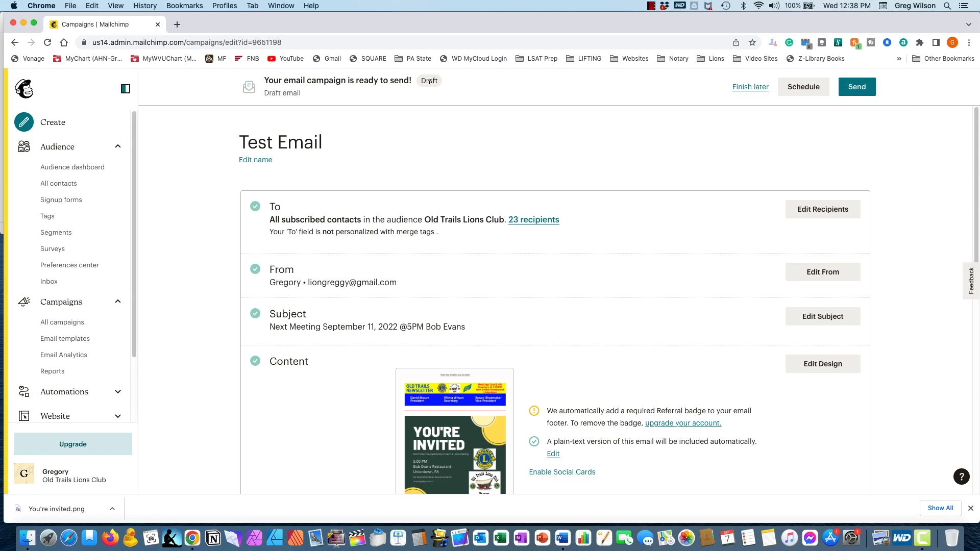
click(814, 89)
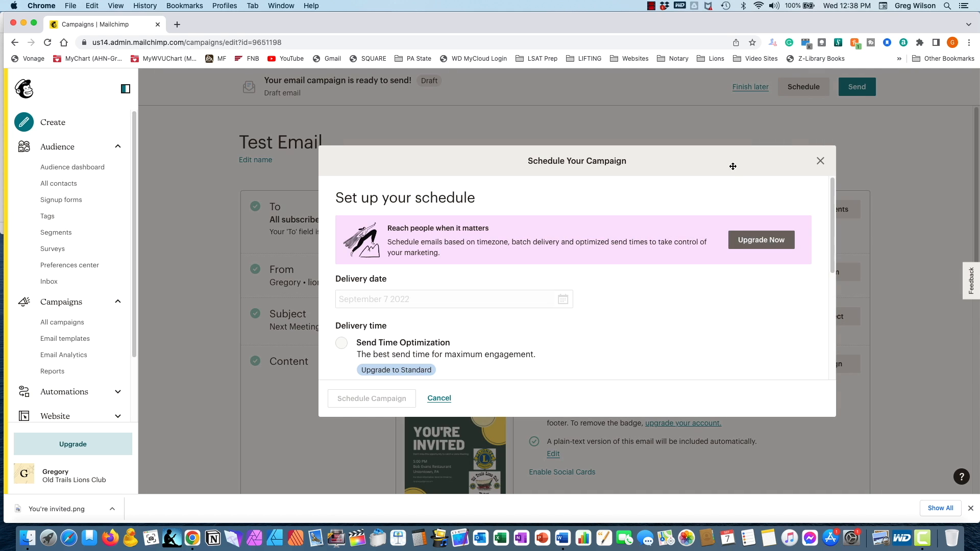
scroll(488, 335, down, 10)
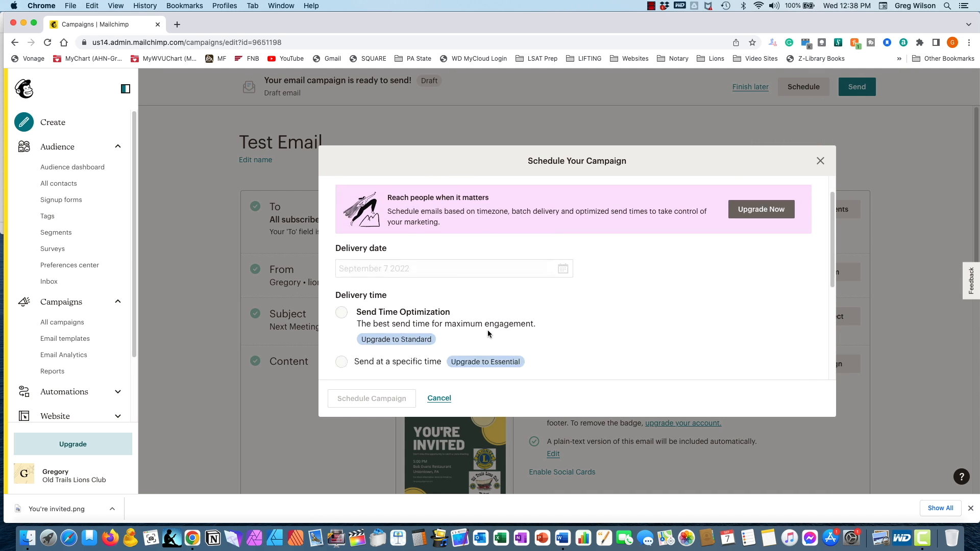
scroll(488, 335, up, 10)
scroll(488, 335, down, 4)
scroll(488, 334, down, 1)
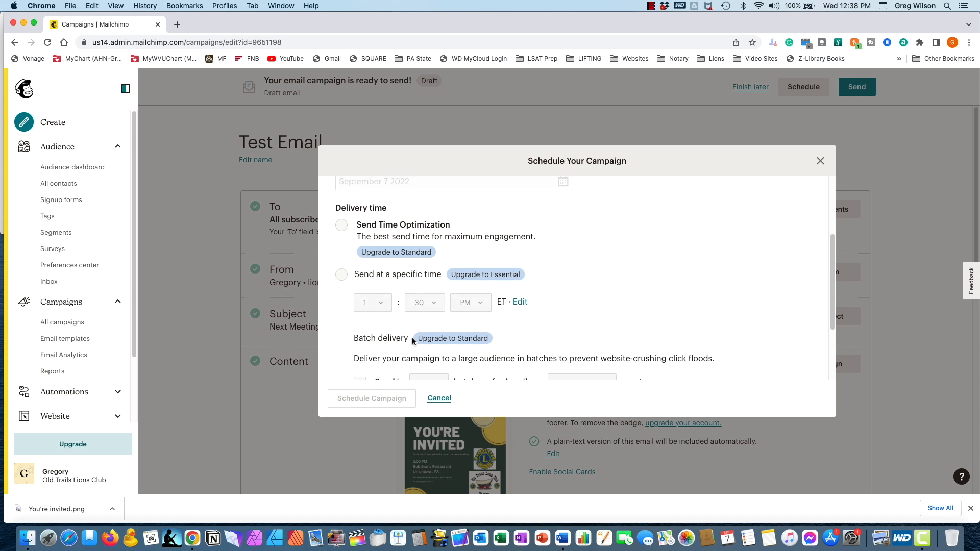
scroll(405, 339, down, 3)
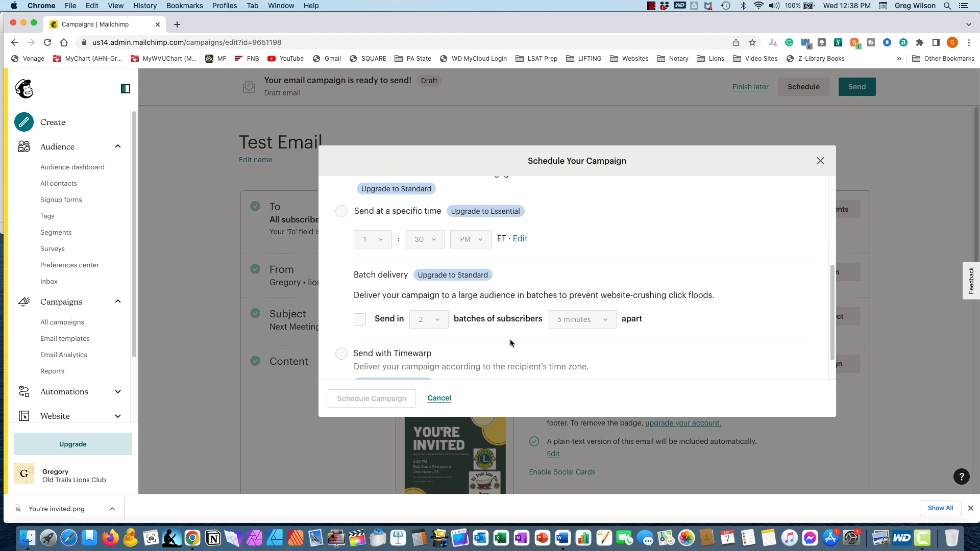
scroll(511, 341, down, 2)
scroll(510, 342, up, 5)
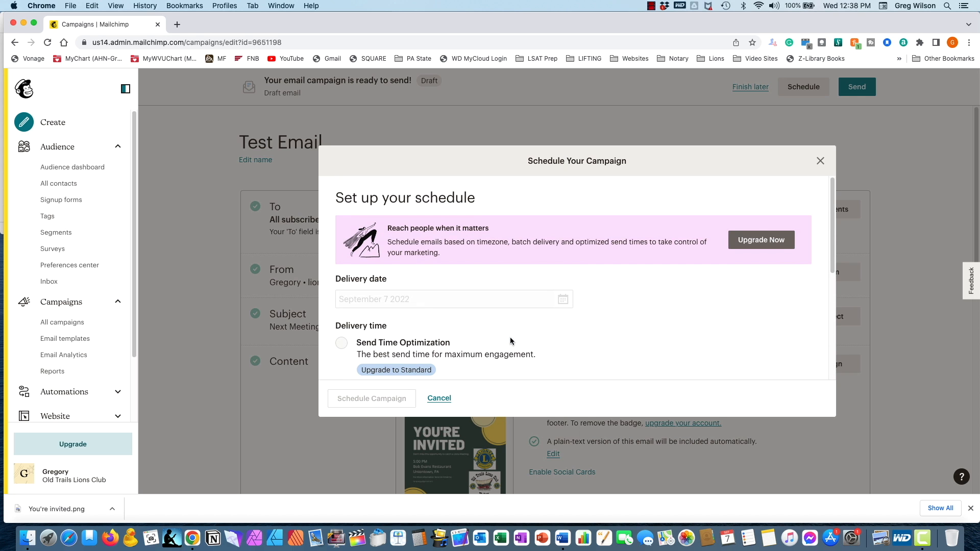
click(819, 161)
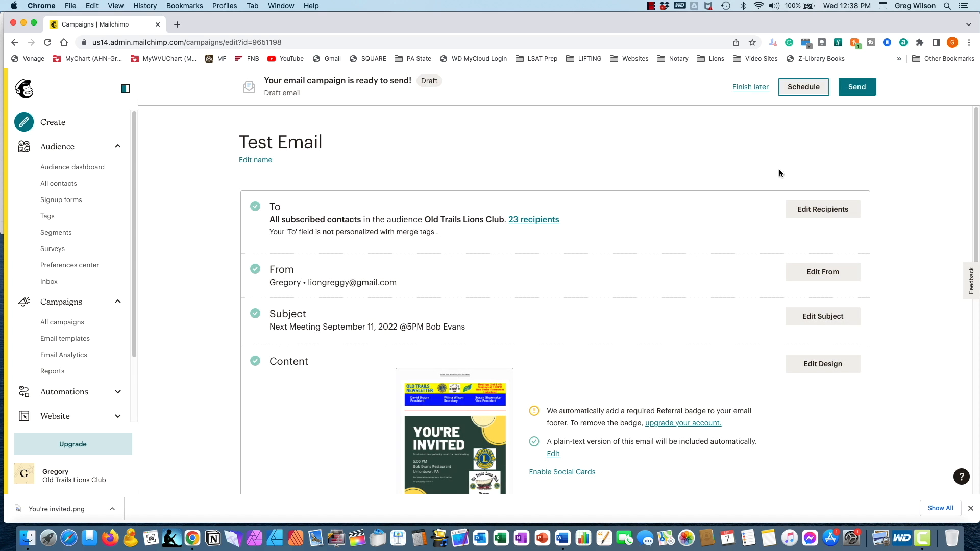
click(867, 92)
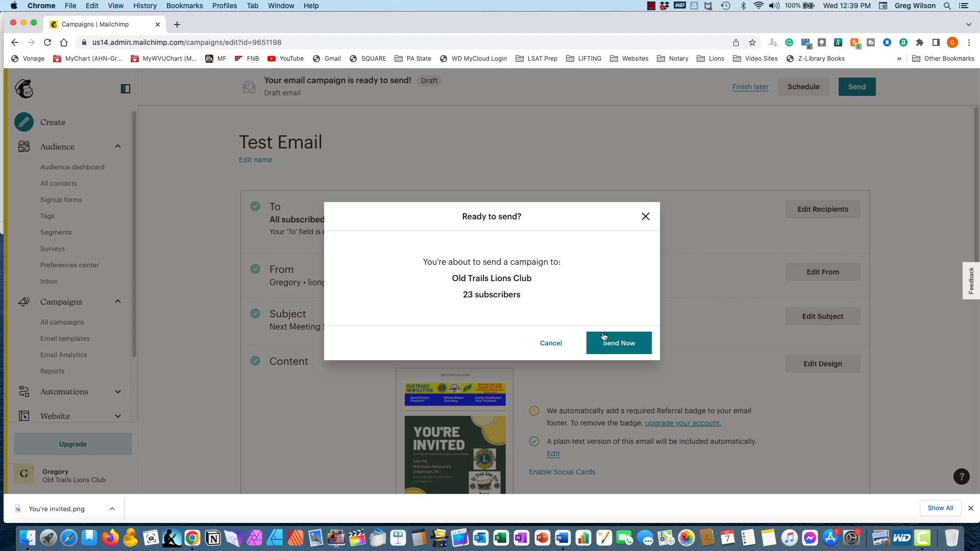
click(549, 343)
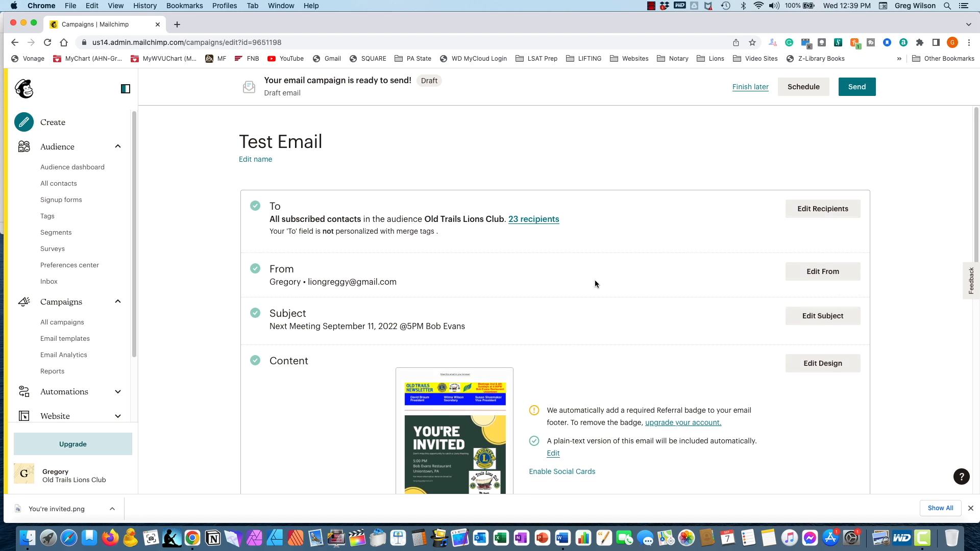
scroll(595, 280, down, 10)
scroll(603, 285, up, 10)
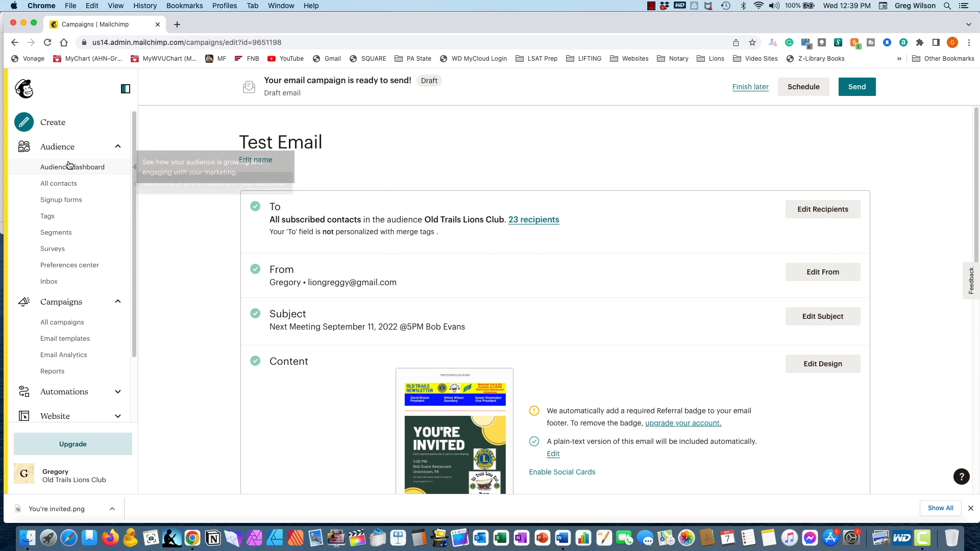
Select the Test Email draft in All campaigns and delete it, confirming with DELETE
click(68, 323)
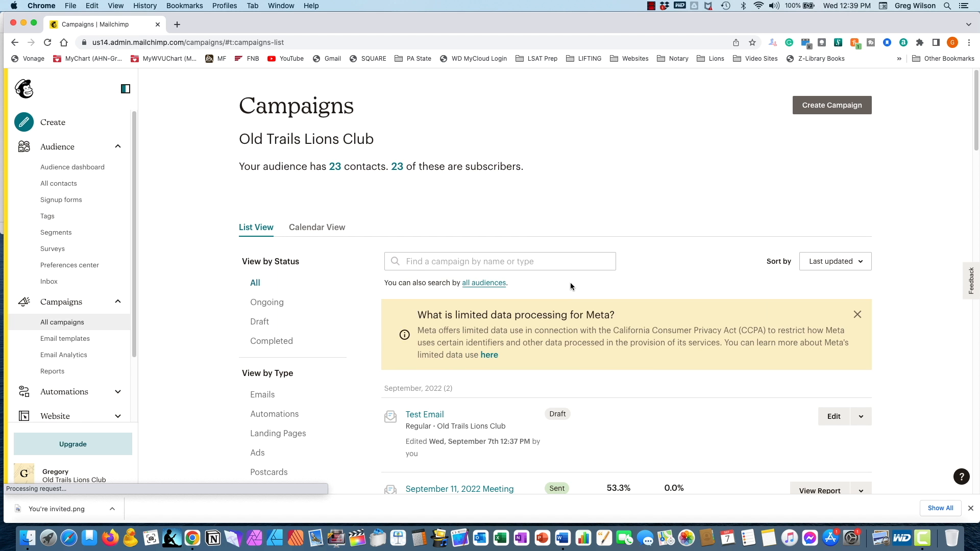
scroll(572, 283, down, 5)
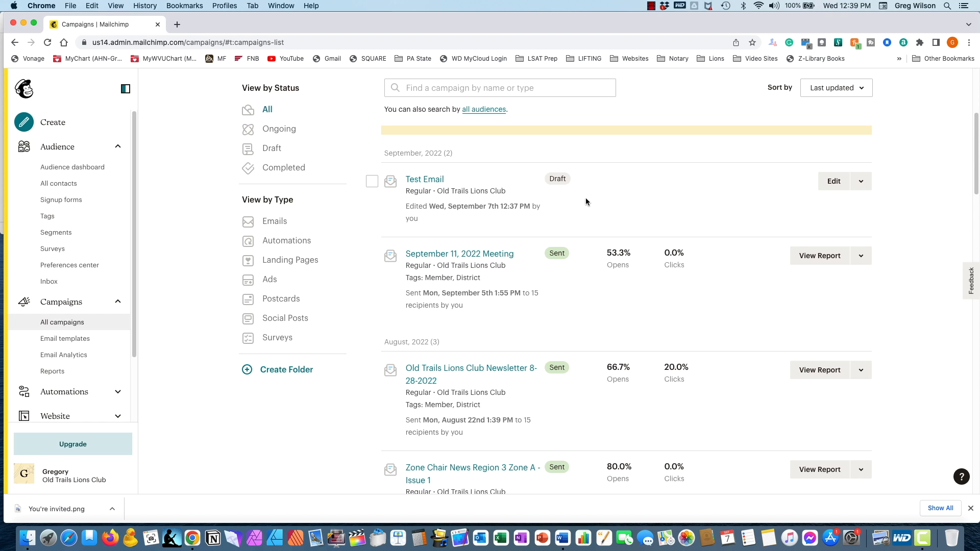
click(861, 182)
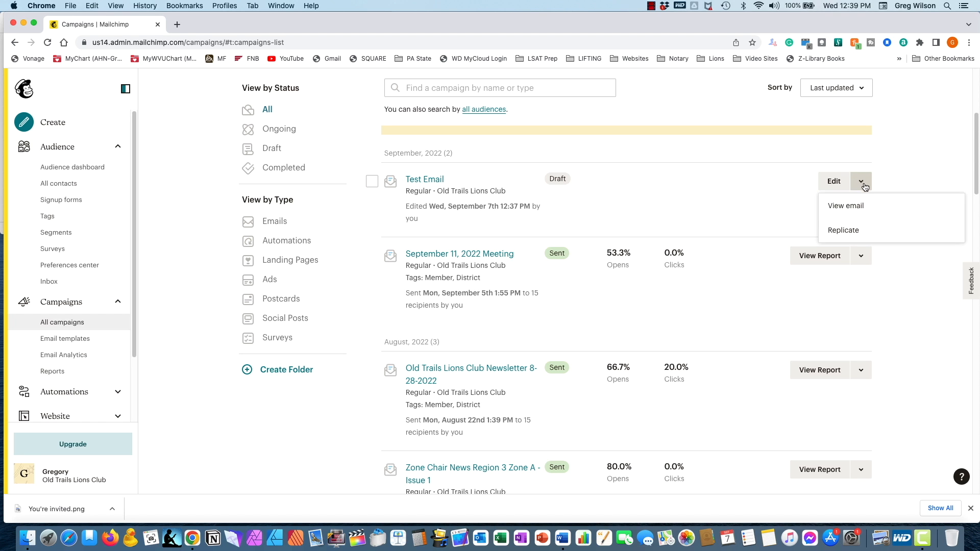
click(676, 210)
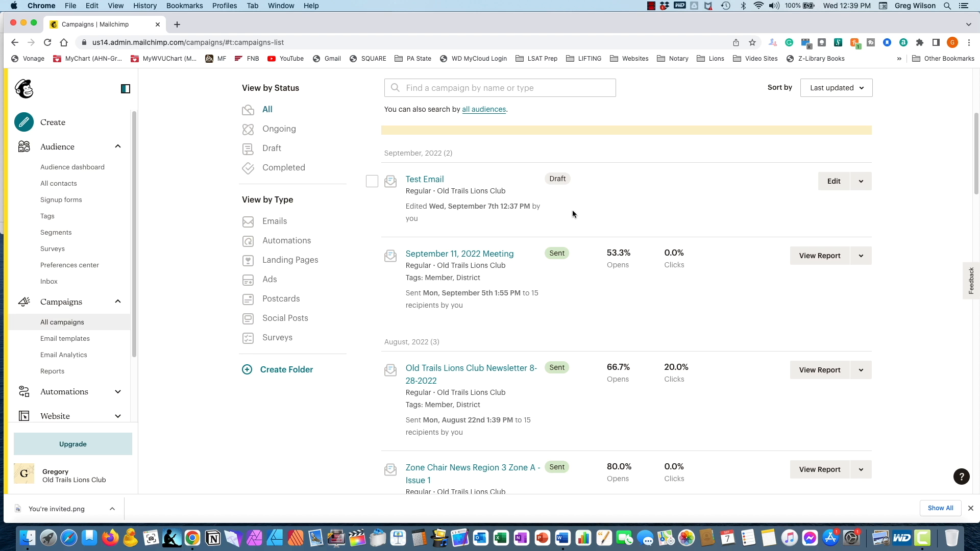
click(375, 182)
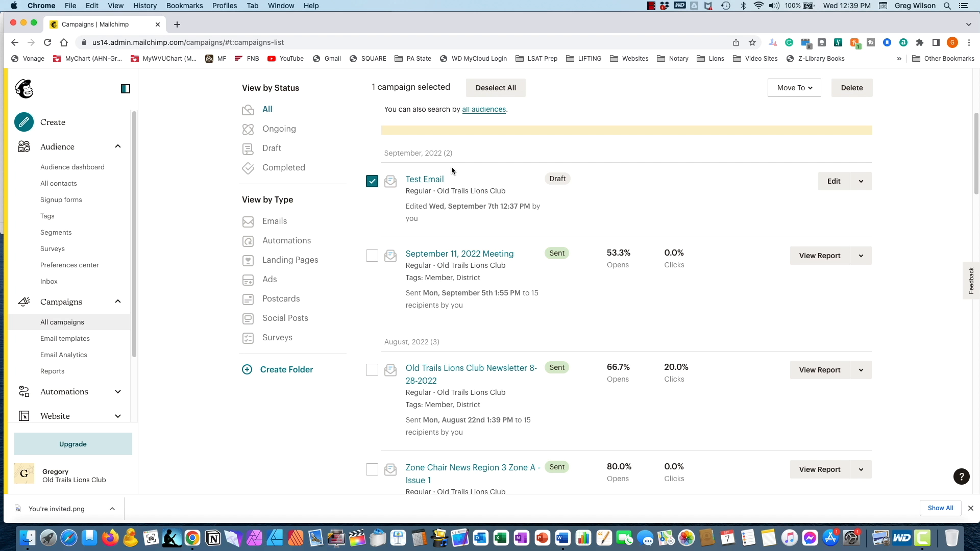
scroll(459, 168, up, 5)
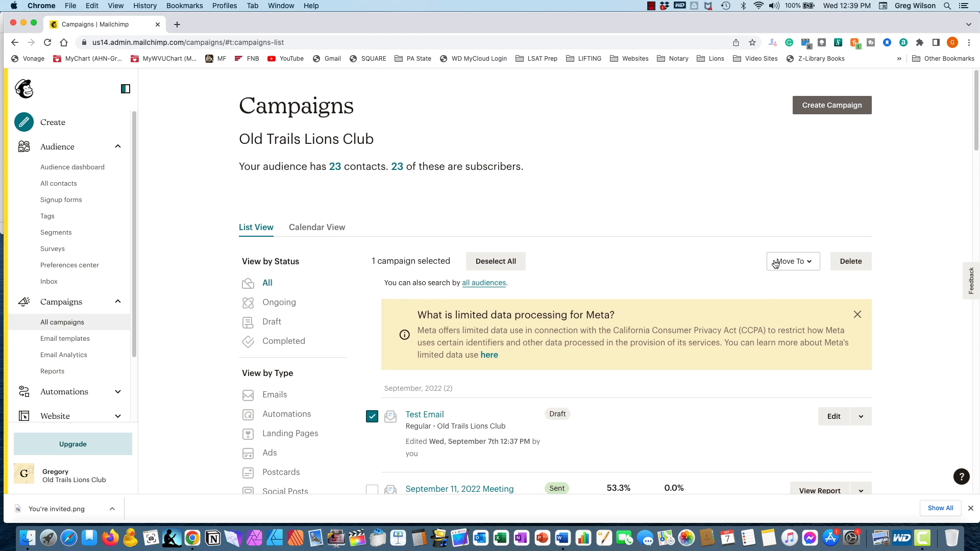
click(851, 262)
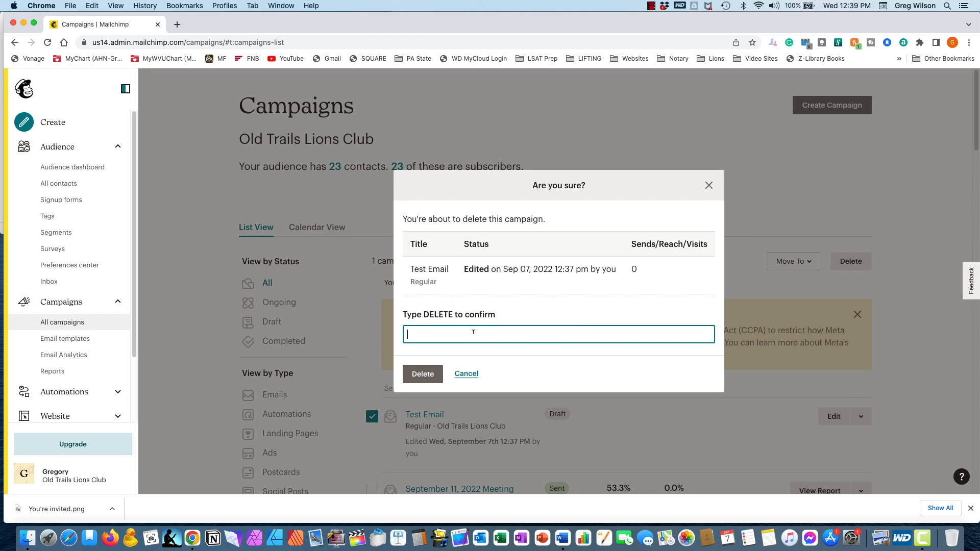
text(DELETE)
click(422, 374)
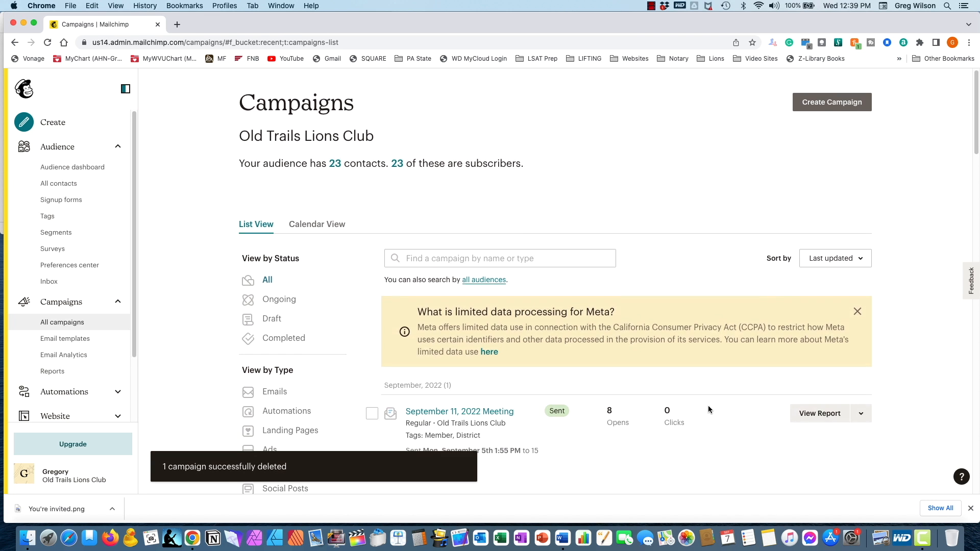
scroll(709, 409, down, 3)
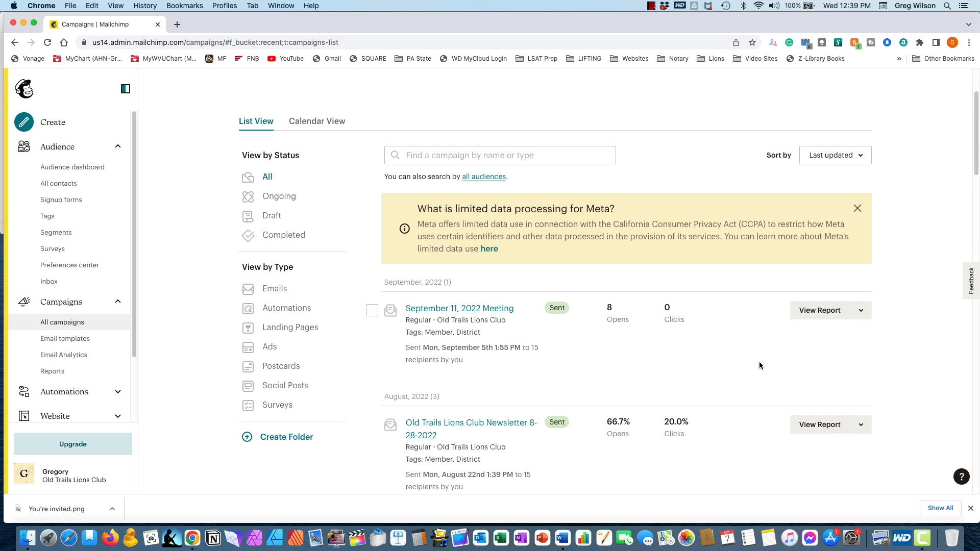
Replicate the September 11, 2022 Meeting campaign and open the copy's design editor
click(866, 316)
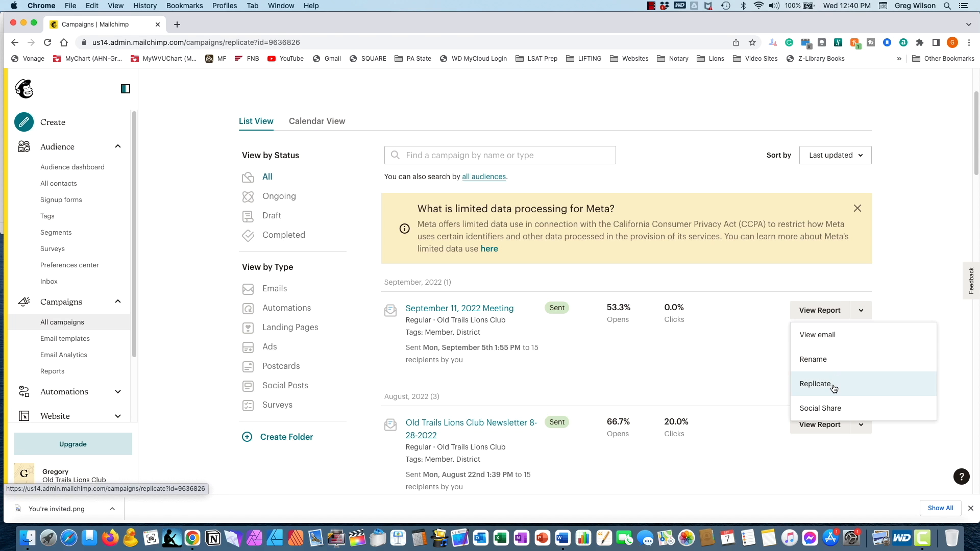
click(833, 388)
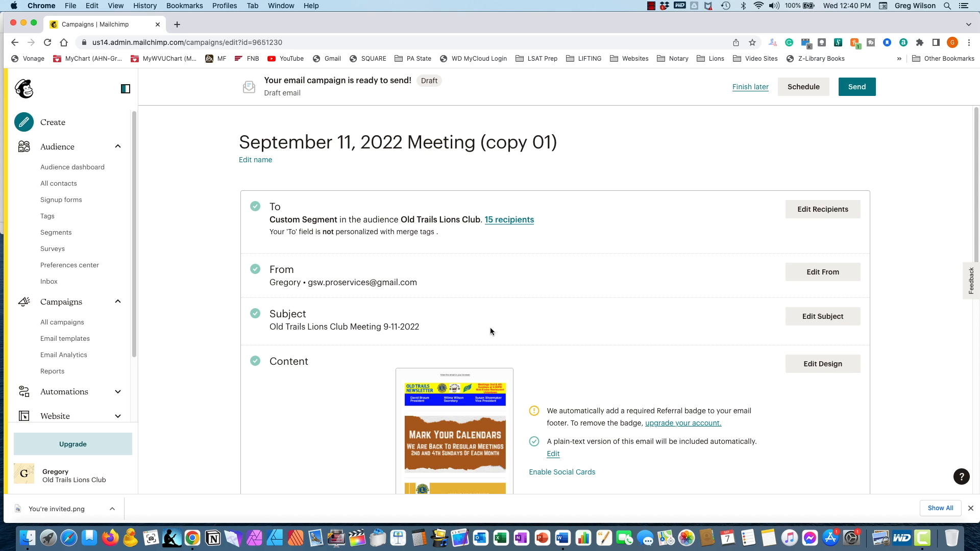
click(821, 364)
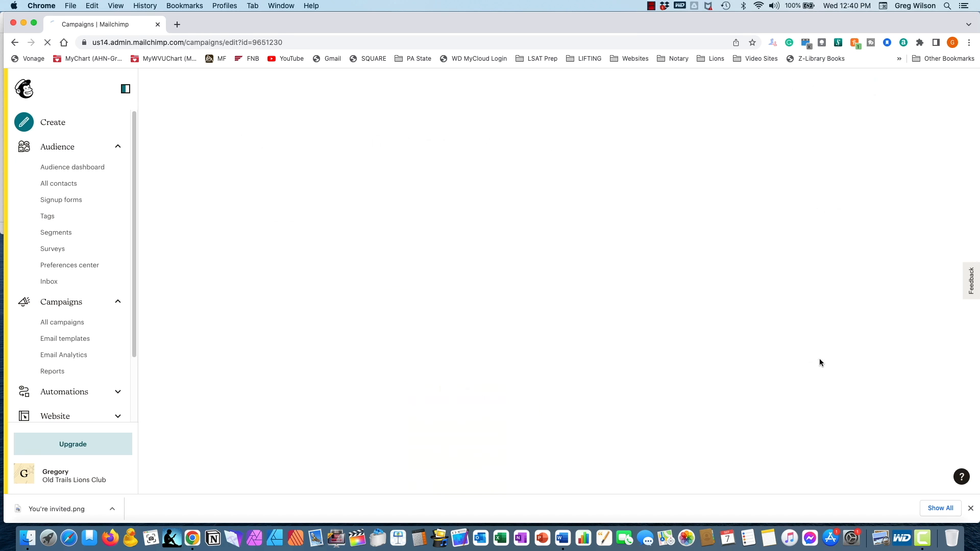
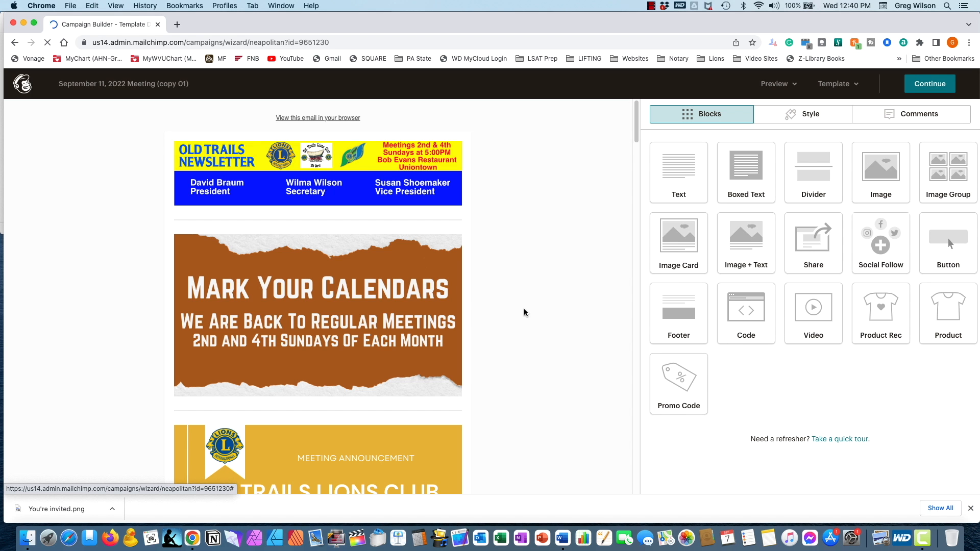
Look over the draft and delete the Mark Your Calendars banner block
scroll(524, 309, down, 15)
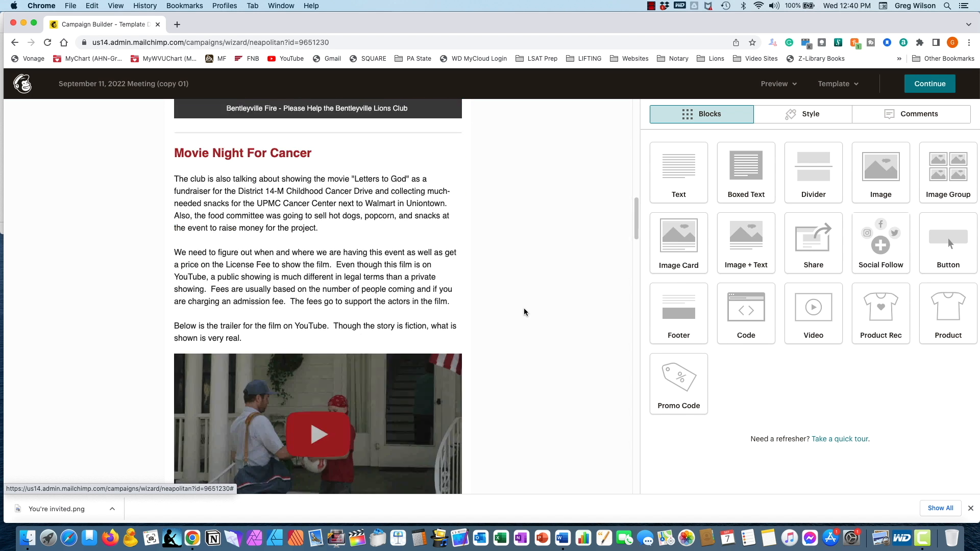
scroll(524, 308, up, 7)
scroll(419, 414, down, 10)
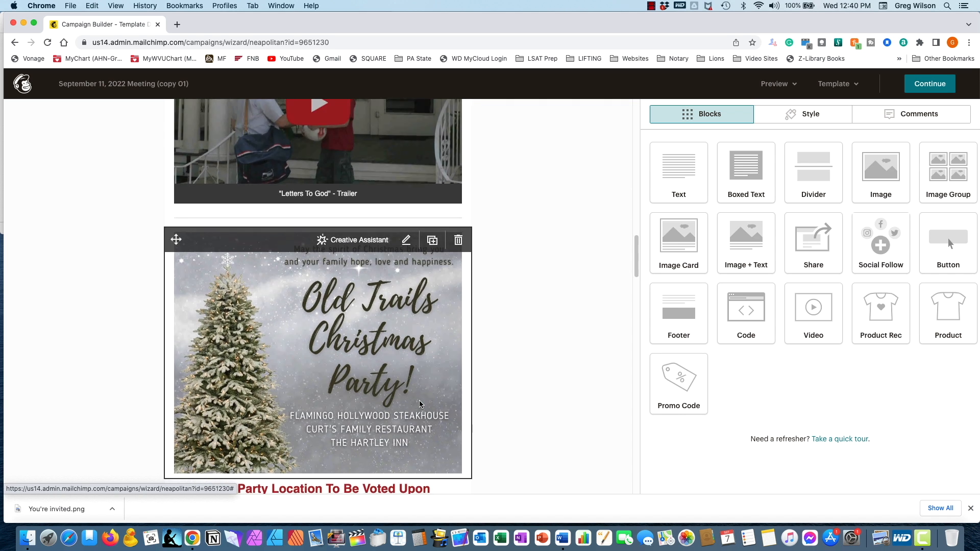
scroll(418, 400, down, 2)
scroll(344, 314, down, 5)
scroll(344, 313, down, 8)
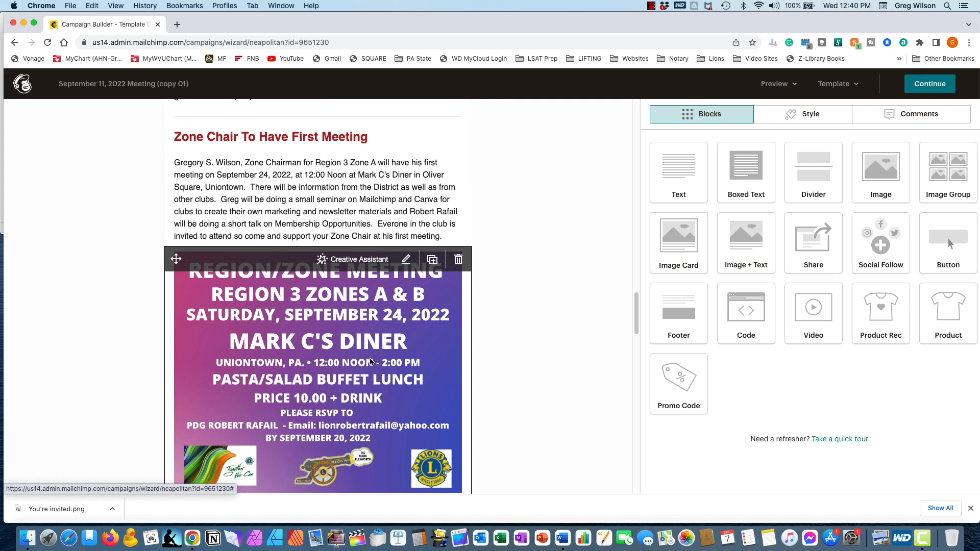
scroll(363, 367, down, 2)
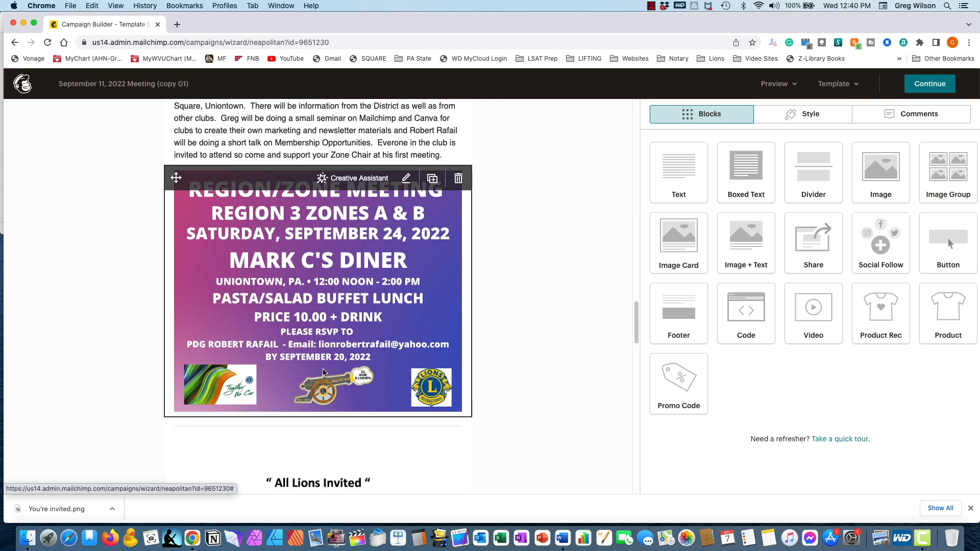
scroll(246, 193, up, 4)
scroll(317, 358, down, 5)
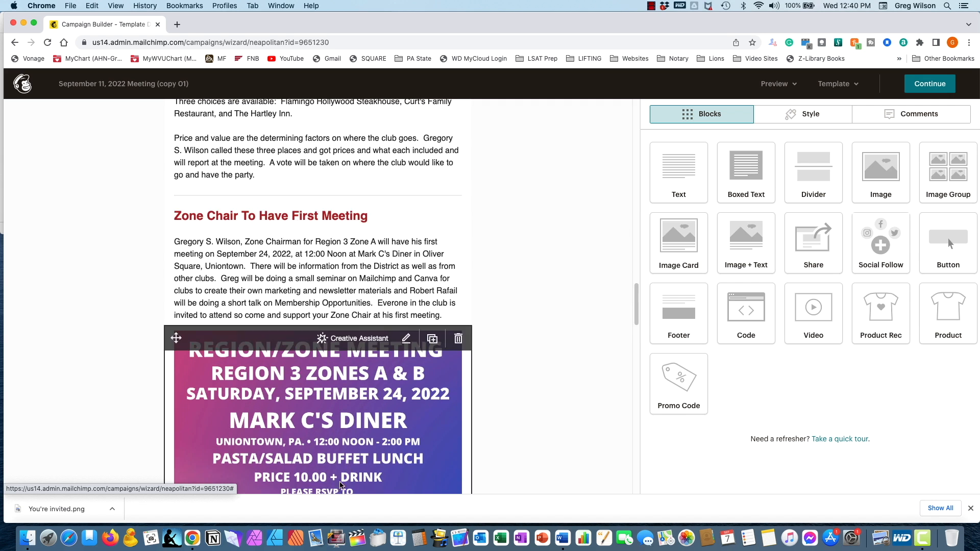
scroll(485, 416, down, 4)
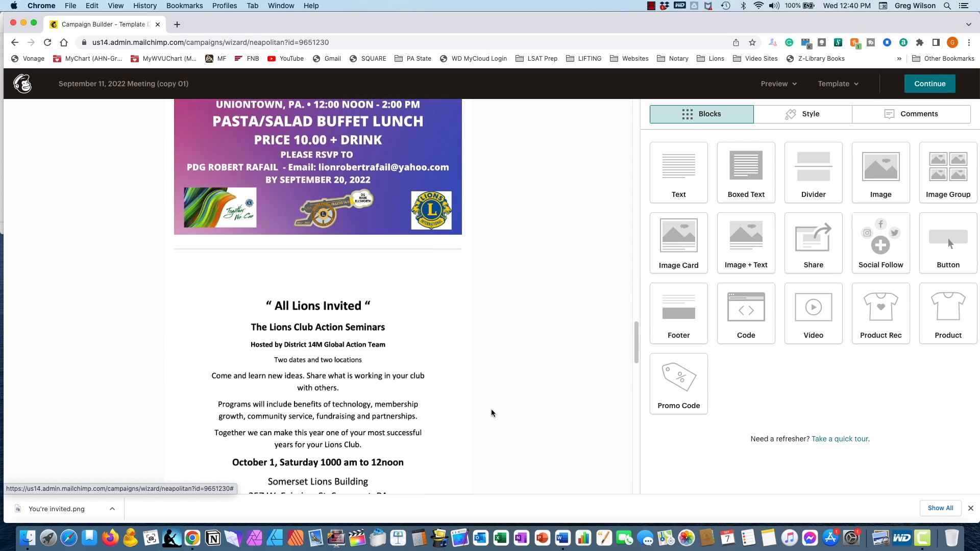
scroll(492, 411, down, 7)
scroll(489, 416, up, 3)
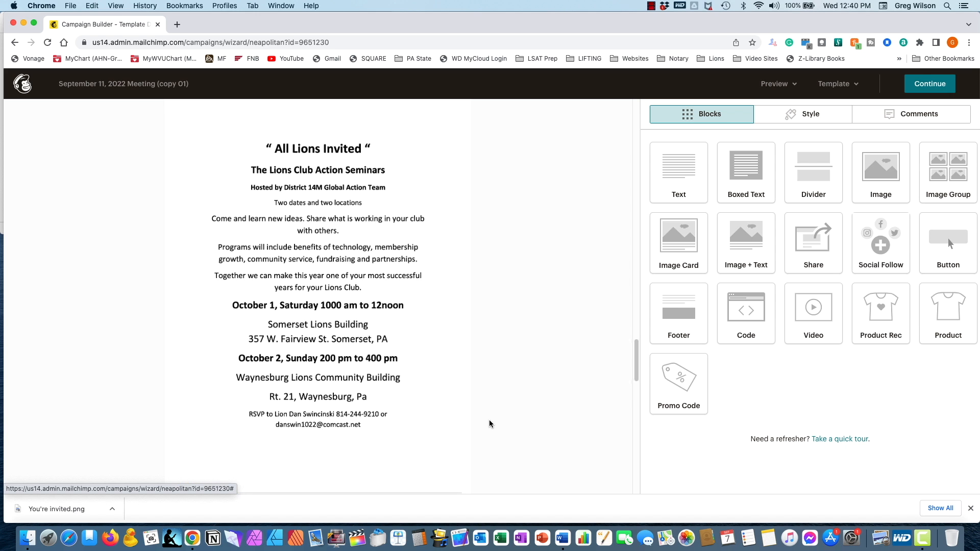
scroll(490, 421, up, 1)
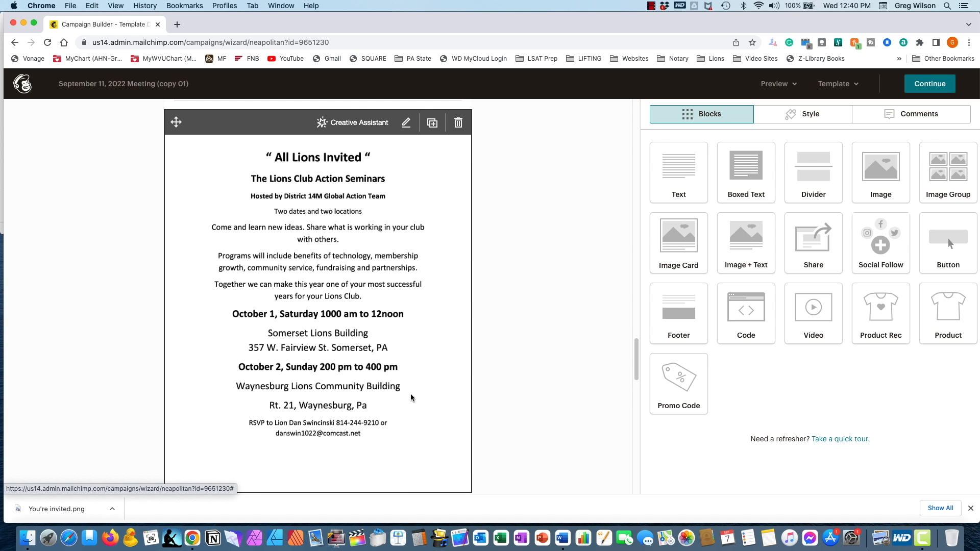
scroll(410, 394, up, 10)
scroll(409, 396, up, 15)
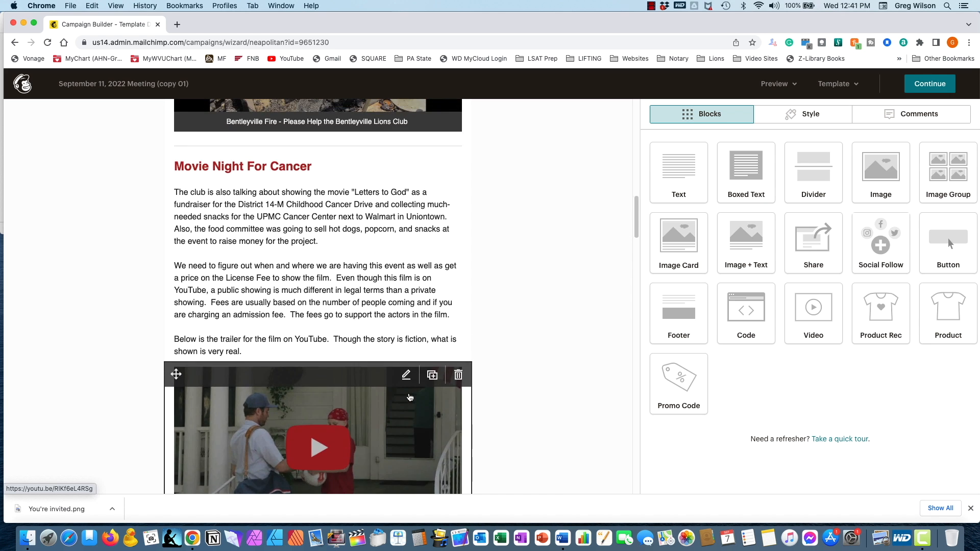
scroll(409, 396, up, 3)
scroll(410, 396, down, 15)
scroll(409, 396, down, 10)
scroll(406, 396, down, 12)
scroll(407, 396, up, 5)
scroll(407, 395, down, 20)
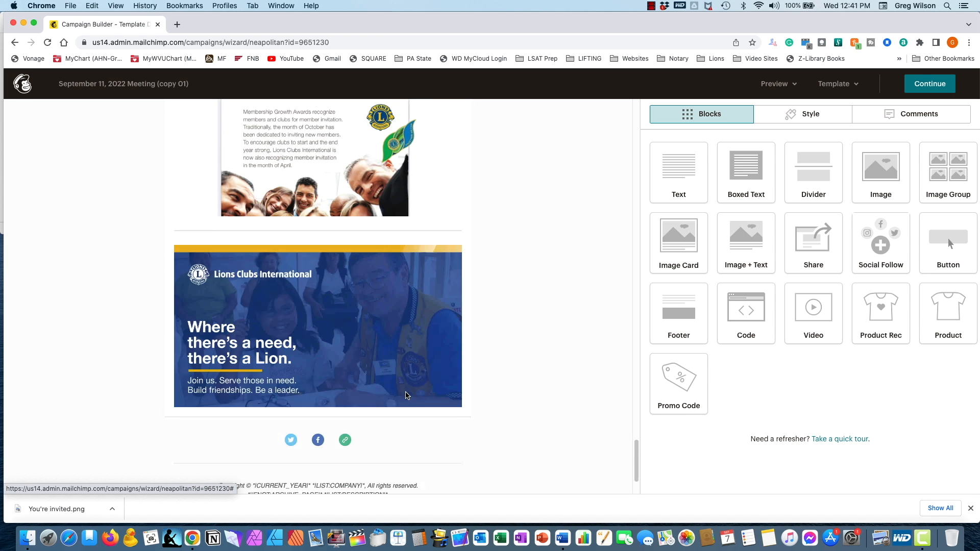
scroll(327, 347, up, 5)
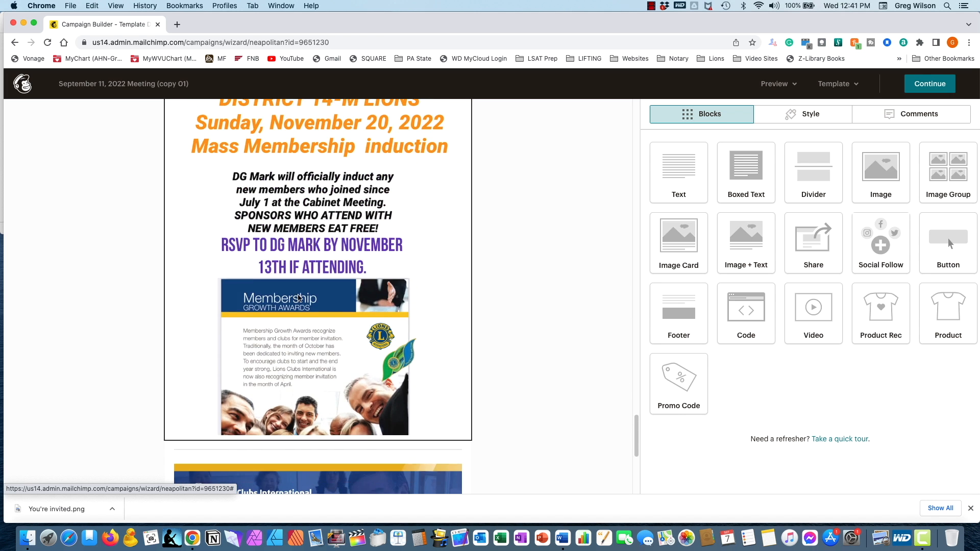
scroll(301, 298, up, 8)
scroll(302, 298, down, 3)
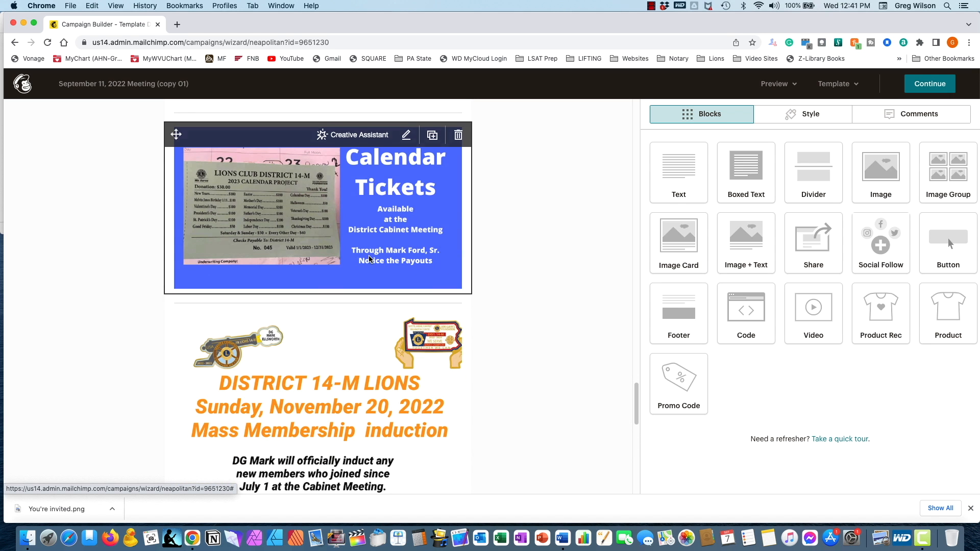
scroll(370, 258, up, 10)
scroll(370, 261, up, 3)
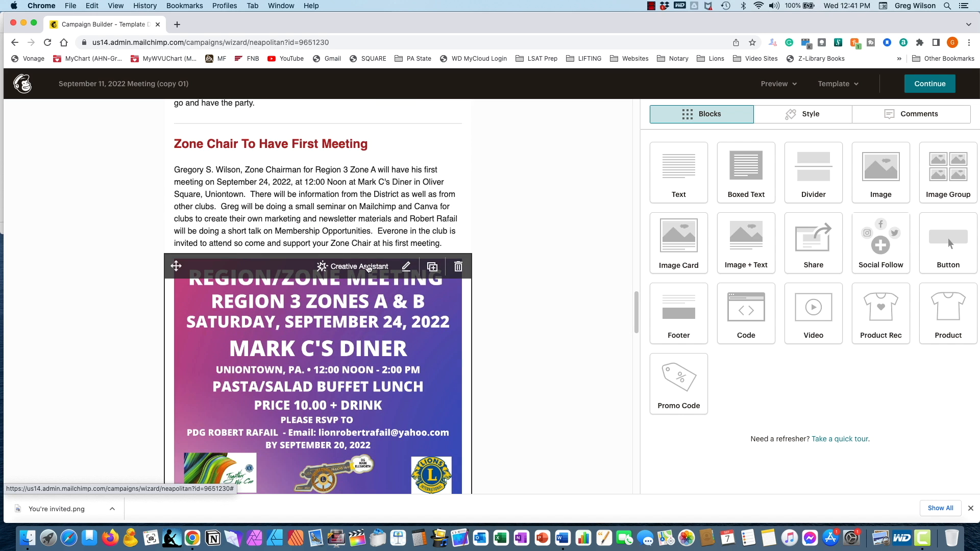
scroll(348, 345, up, 10)
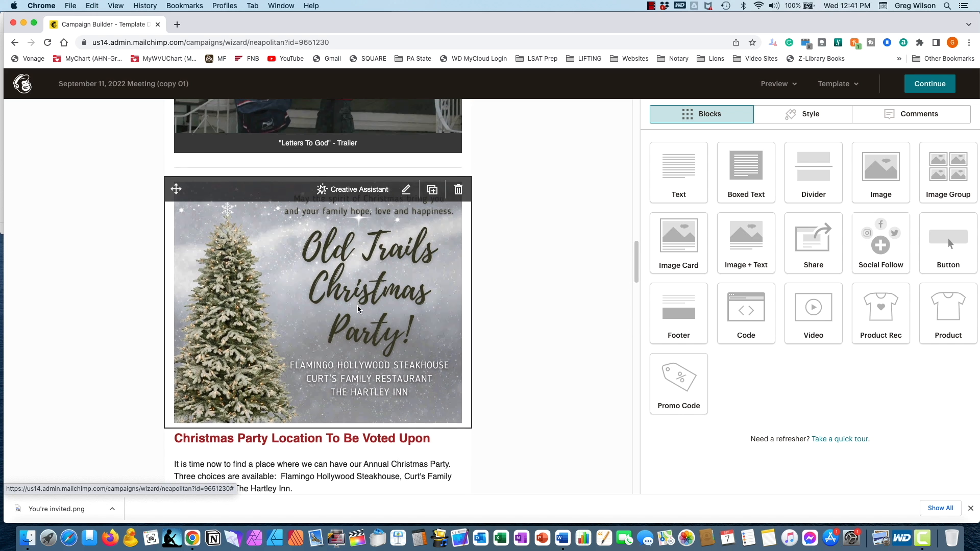
scroll(352, 302, up, 6)
scroll(359, 310, up, 5)
scroll(357, 305, down, 2)
scroll(398, 373, up, 8)
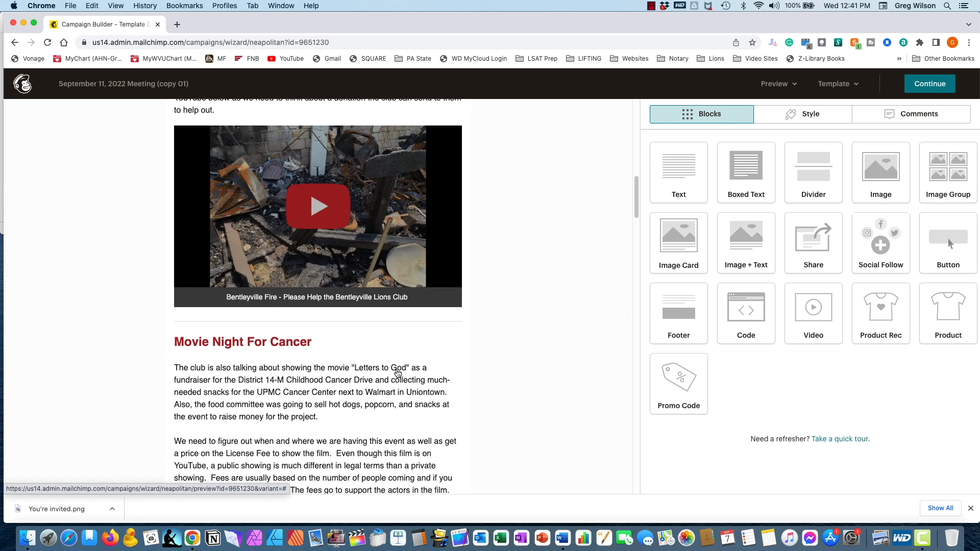
scroll(396, 372, down, 10)
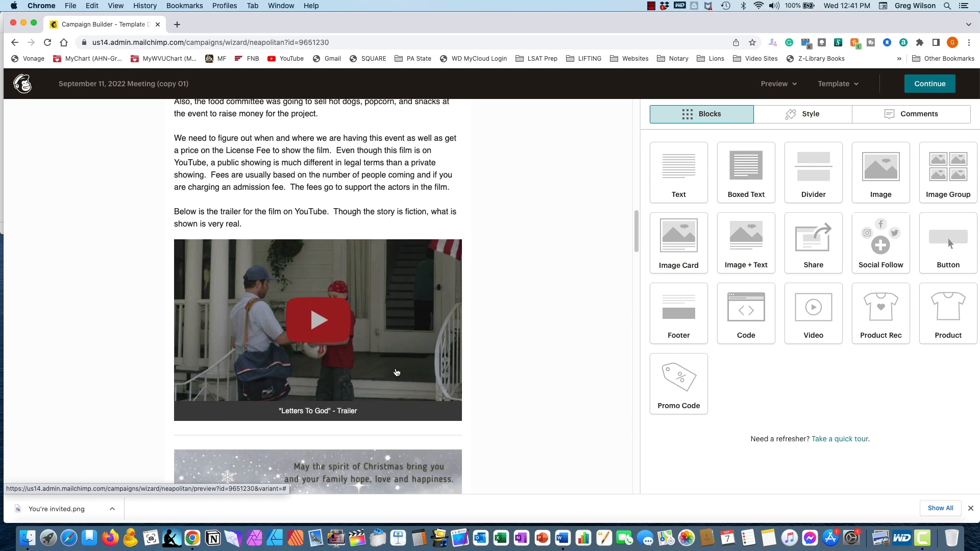
scroll(397, 373, up, 5)
scroll(397, 373, up, 4)
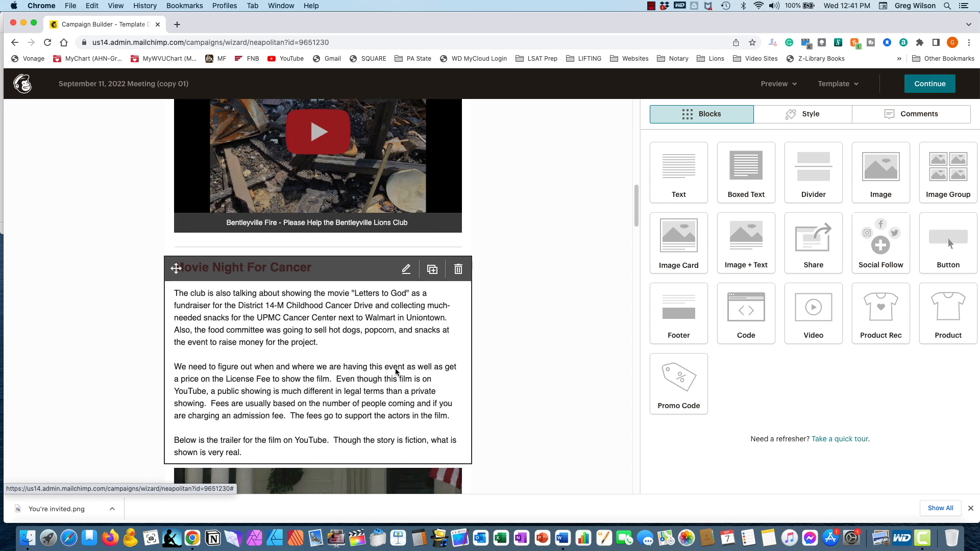
scroll(393, 368, up, 1)
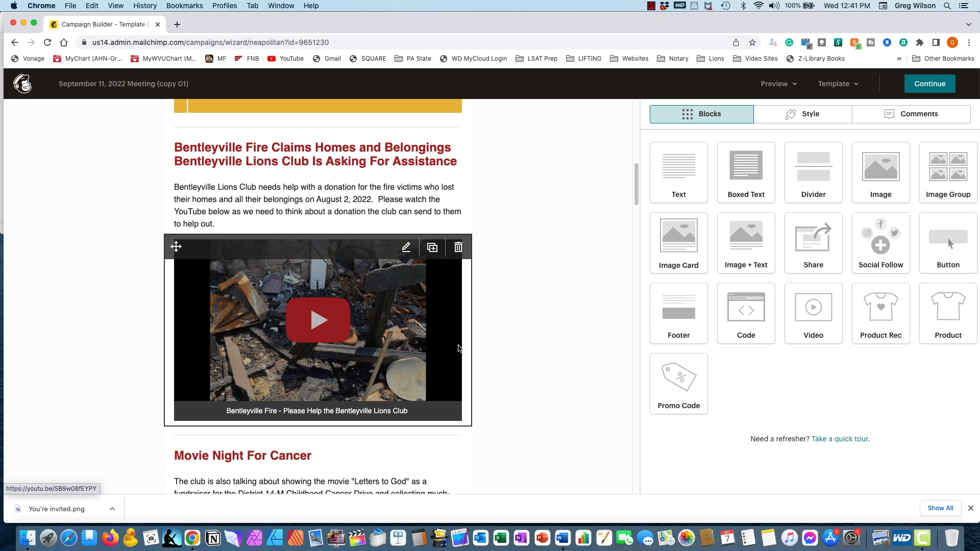
scroll(520, 342, up, 5)
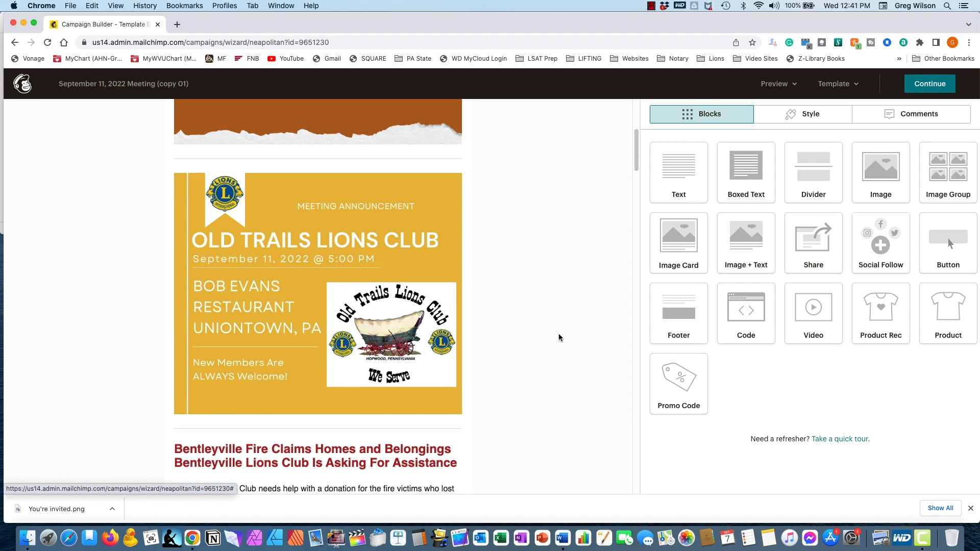
scroll(538, 336, up, 5)
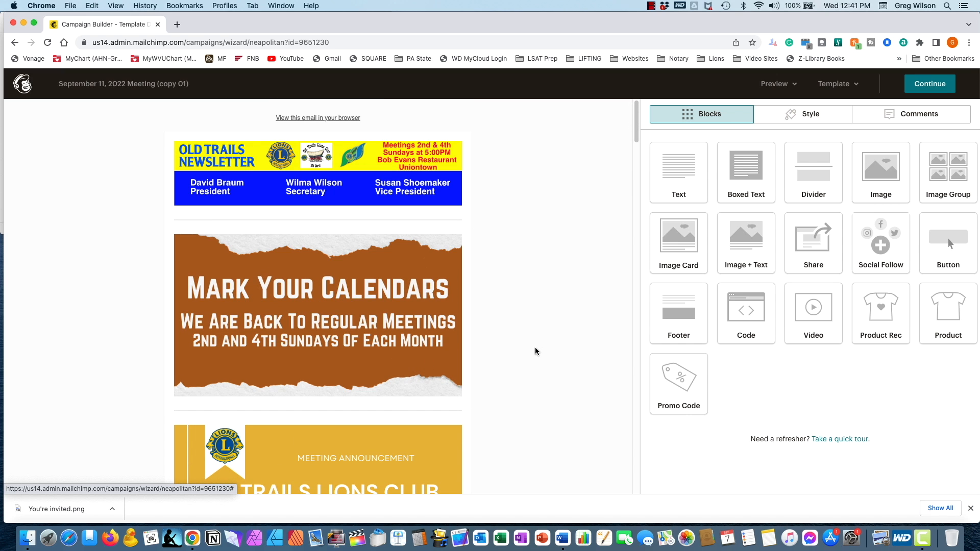
scroll(534, 260, down, 20)
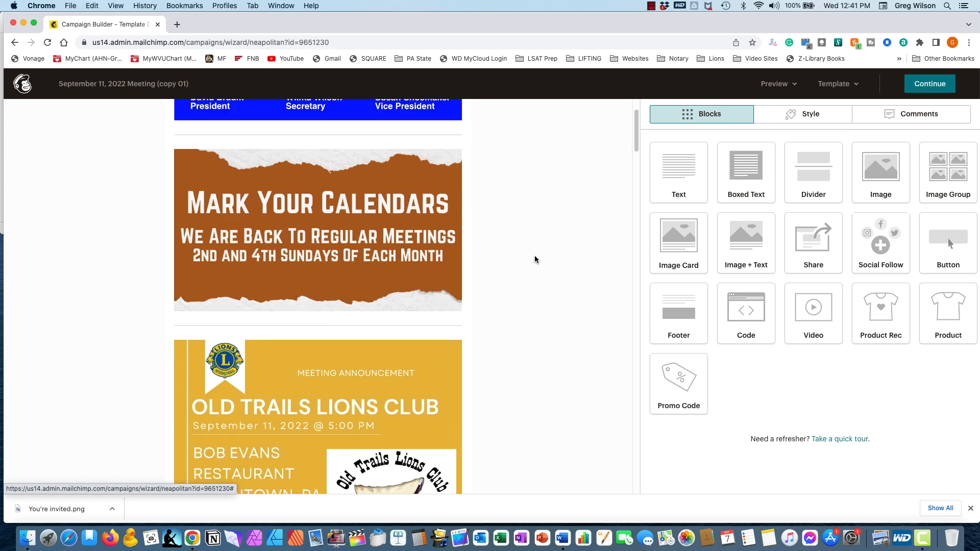
scroll(535, 260, down, 20)
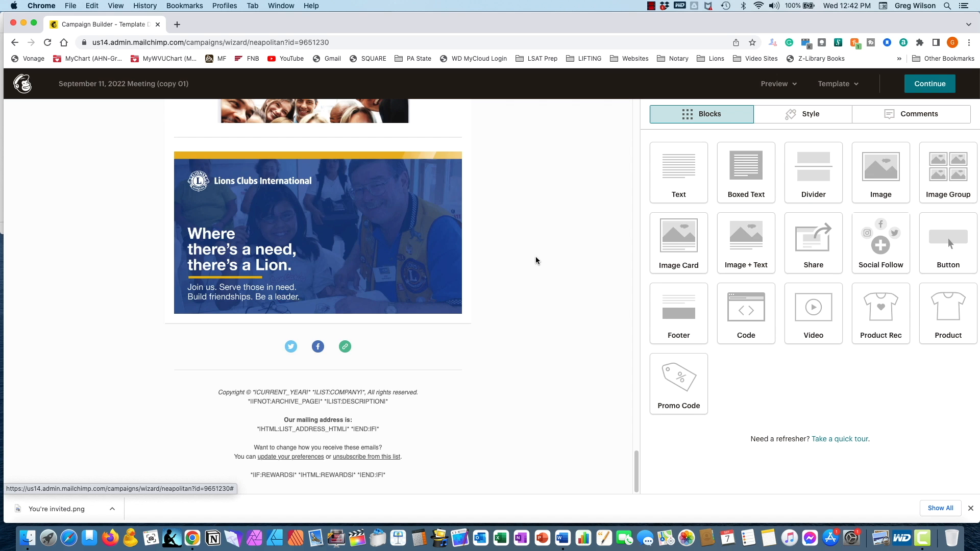
mouse_move(247, 222)
scroll(567, 277, up, 20)
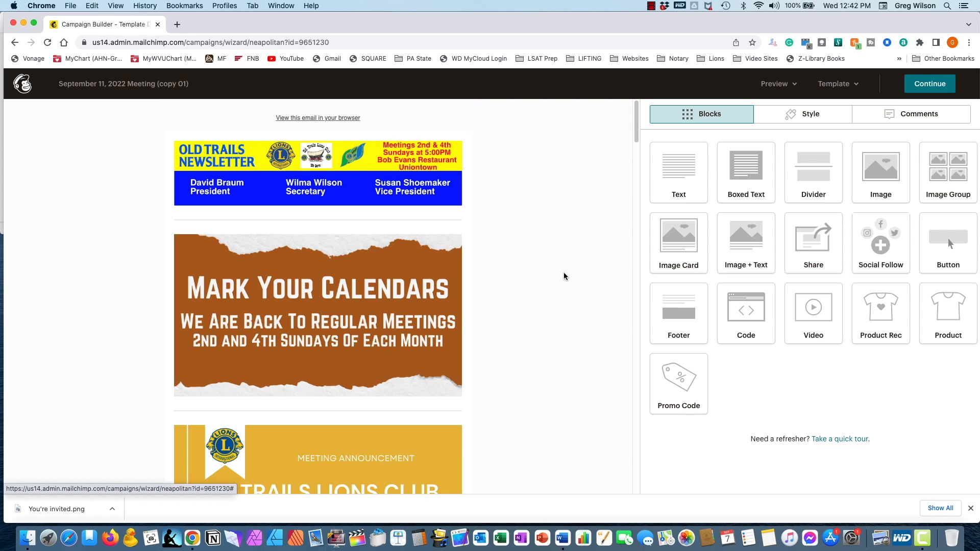
scroll(581, 276, down, 4)
scroll(580, 277, up, 4)
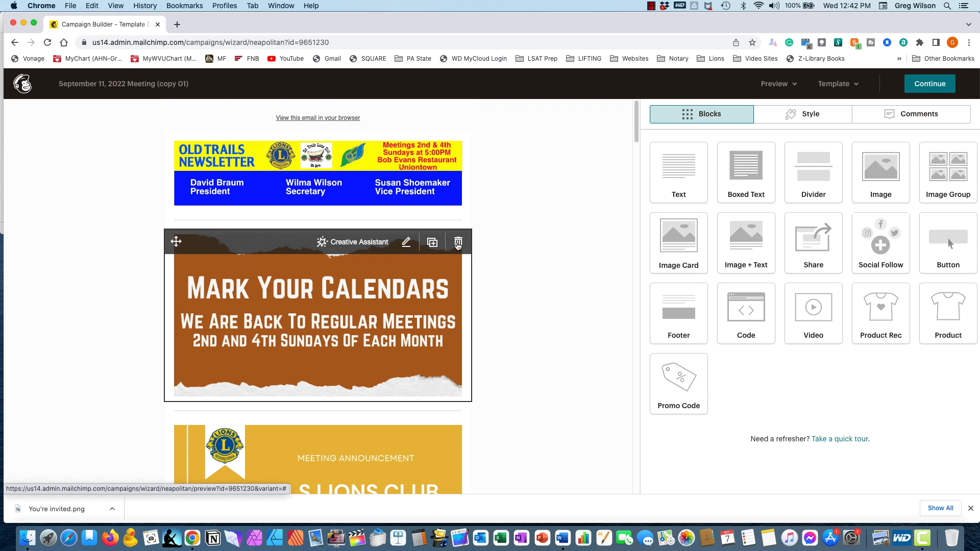
click(458, 244)
click(371, 327)
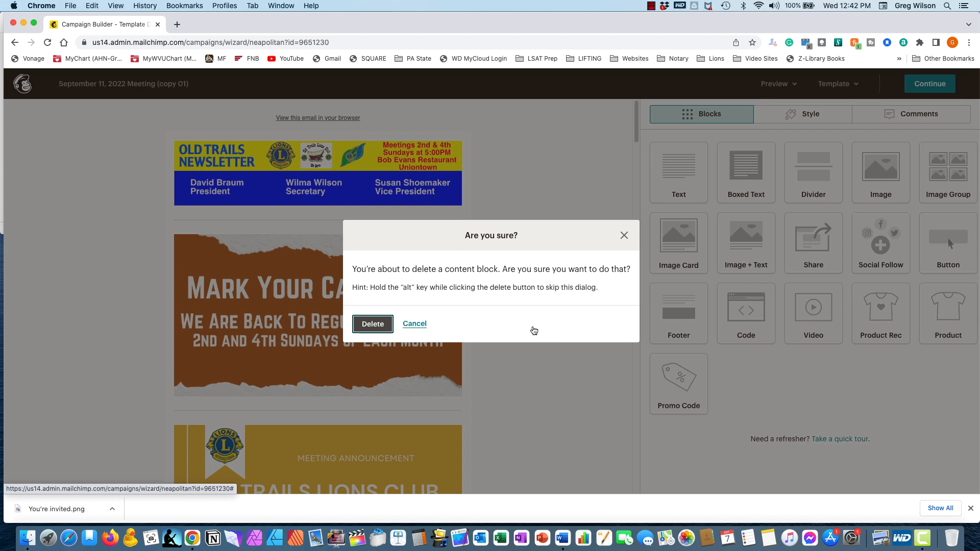
Delete the Old Trails Lions Club meeting flyer image block
scroll(440, 261, down, 5)
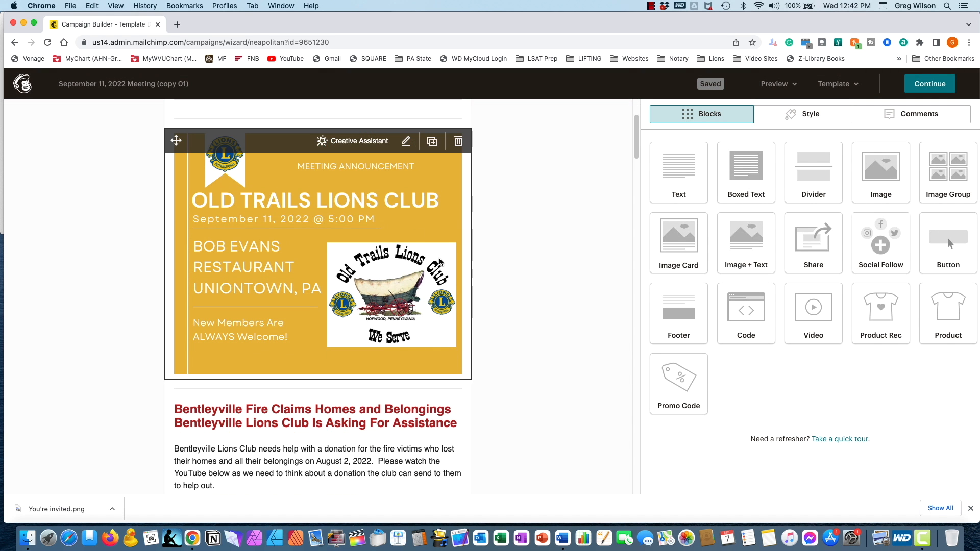
click(459, 142)
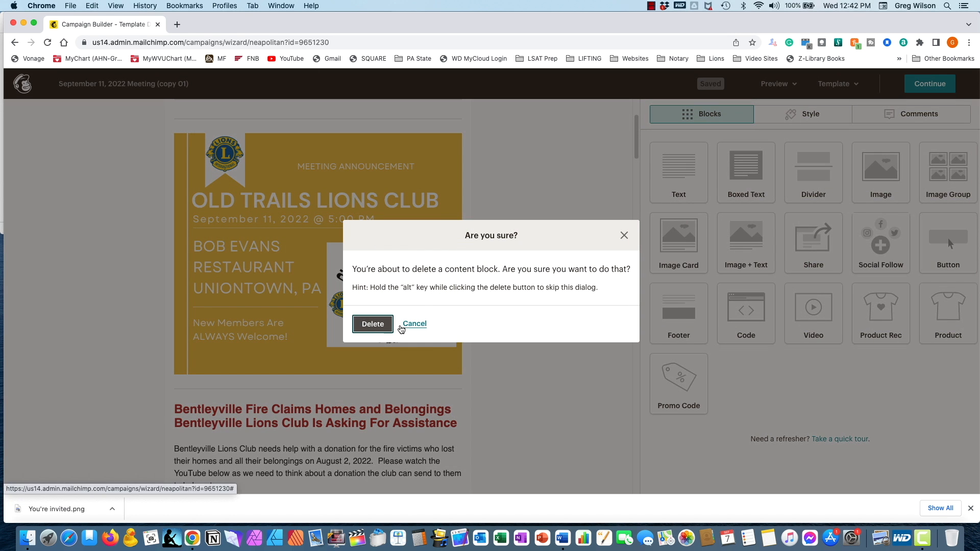
click(385, 326)
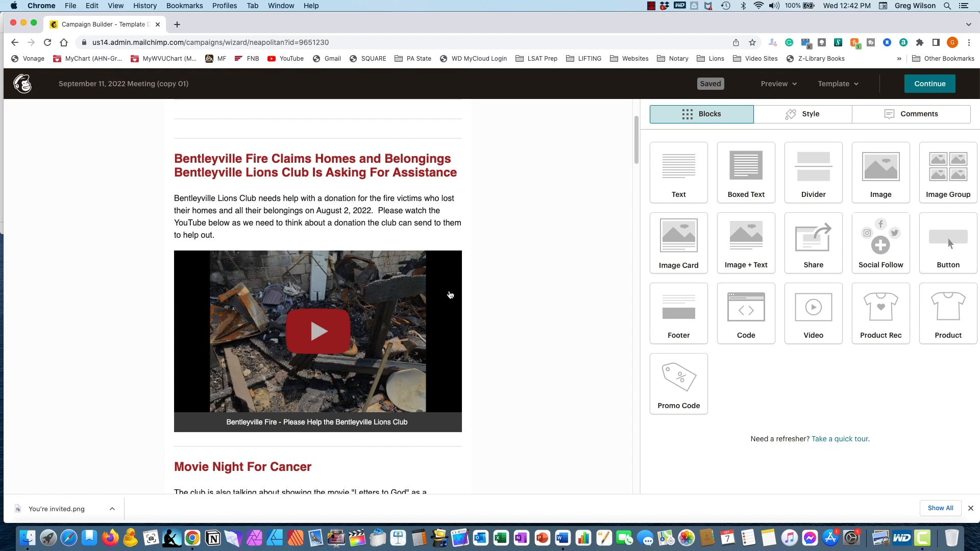
scroll(489, 276, down, 6)
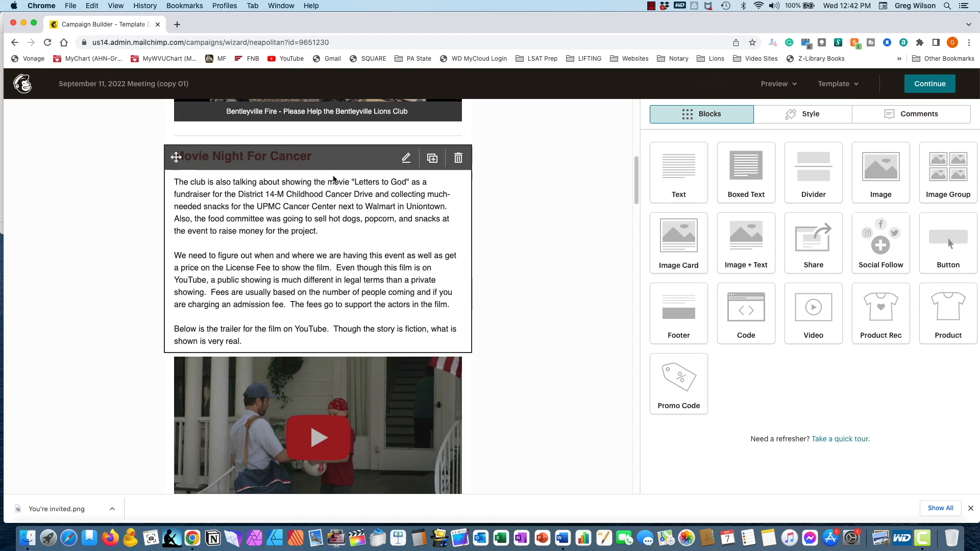
Delete the Movie Night For Cancer article and its movie trailer video
click(459, 158)
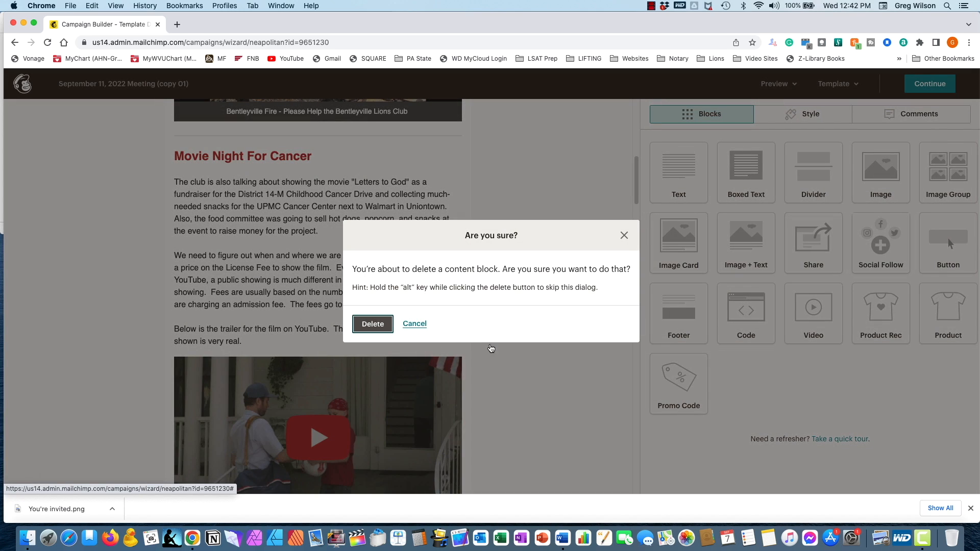
click(373, 324)
click(458, 158)
click(384, 330)
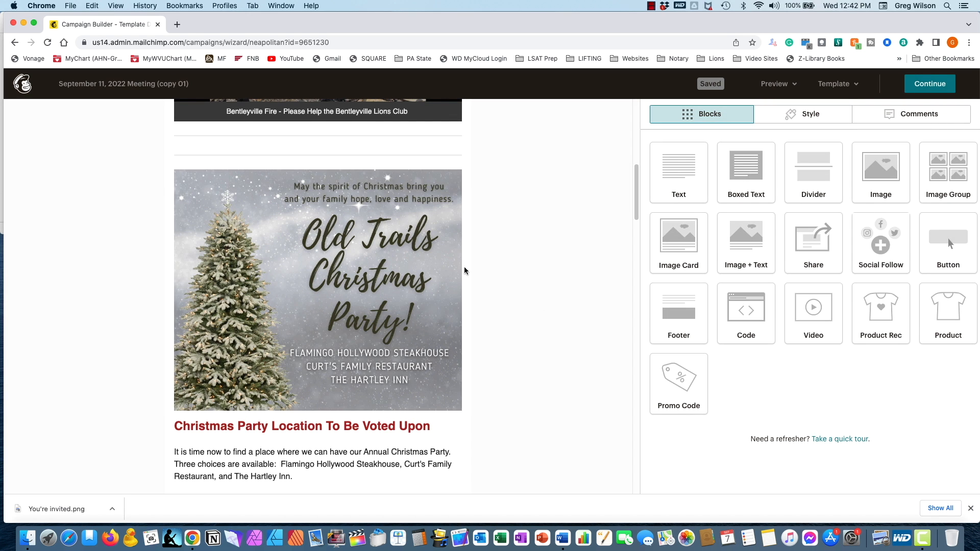
Delete the Christmas party flyer image
mouse_move(399, 200)
scroll(345, 329, down, 4)
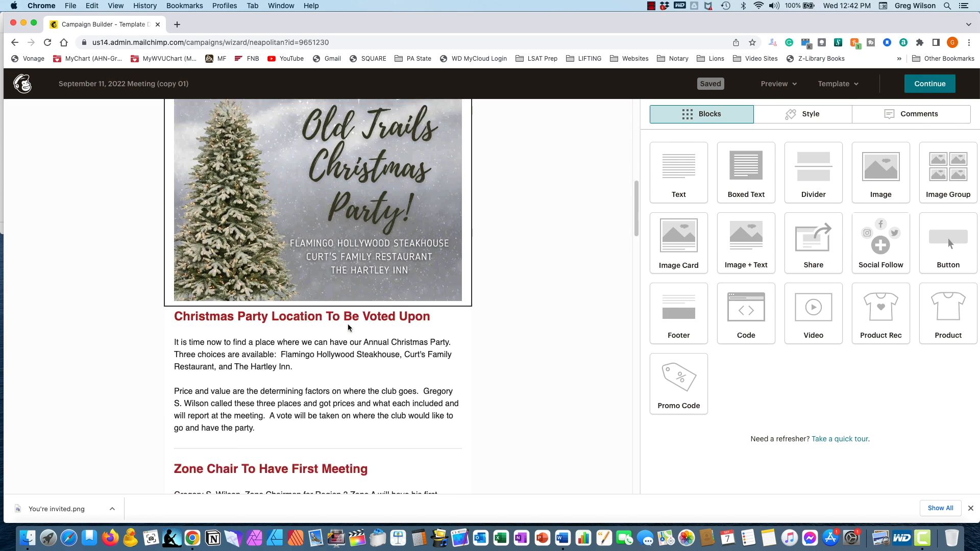
scroll(350, 324, up, 6)
scroll(351, 324, down, 2)
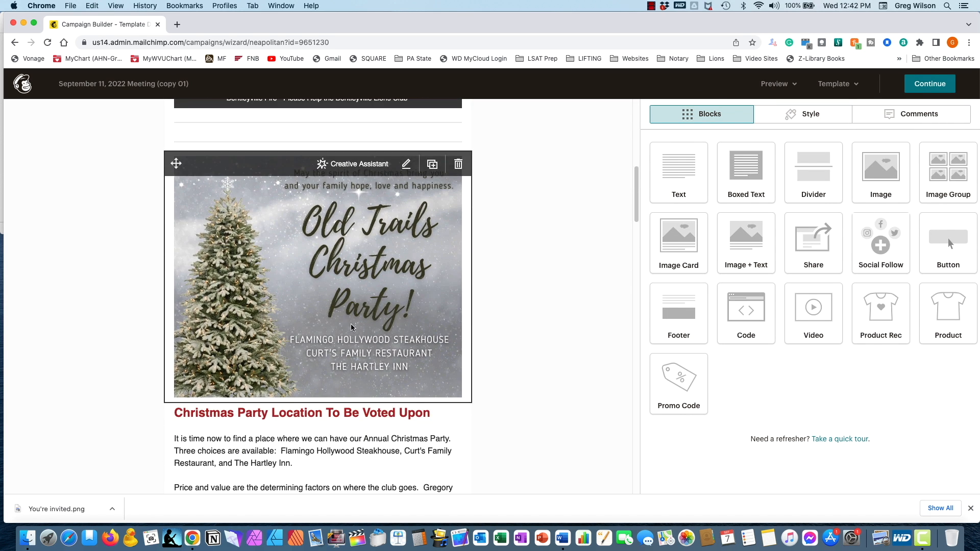
click(454, 163)
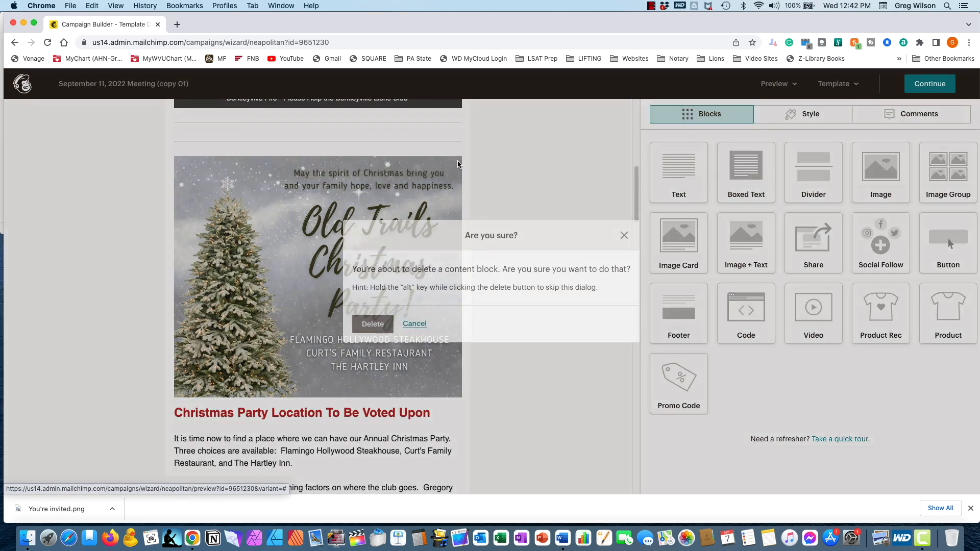
click(374, 325)
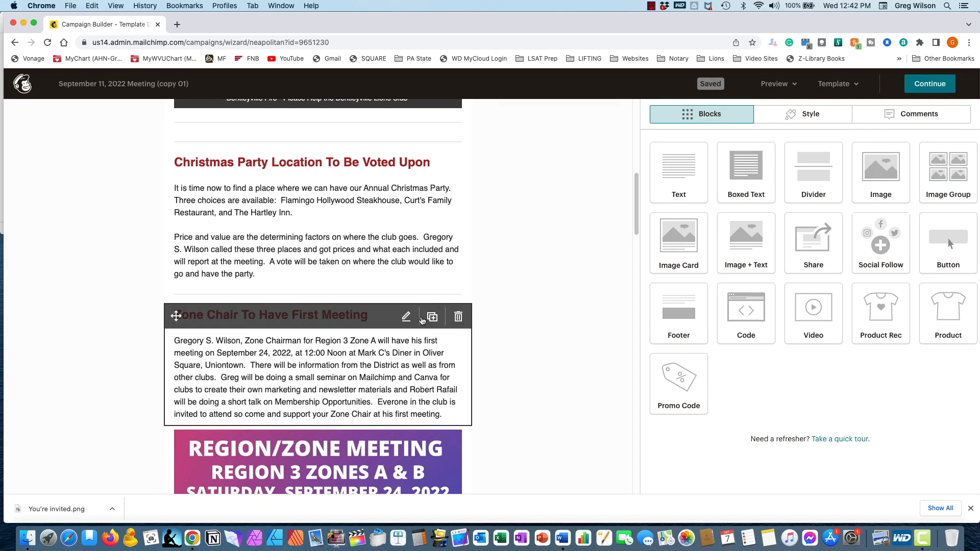
Delete the Zone Chair article, Christmas Party Location article and Region/Zone meeting flyer
click(459, 317)
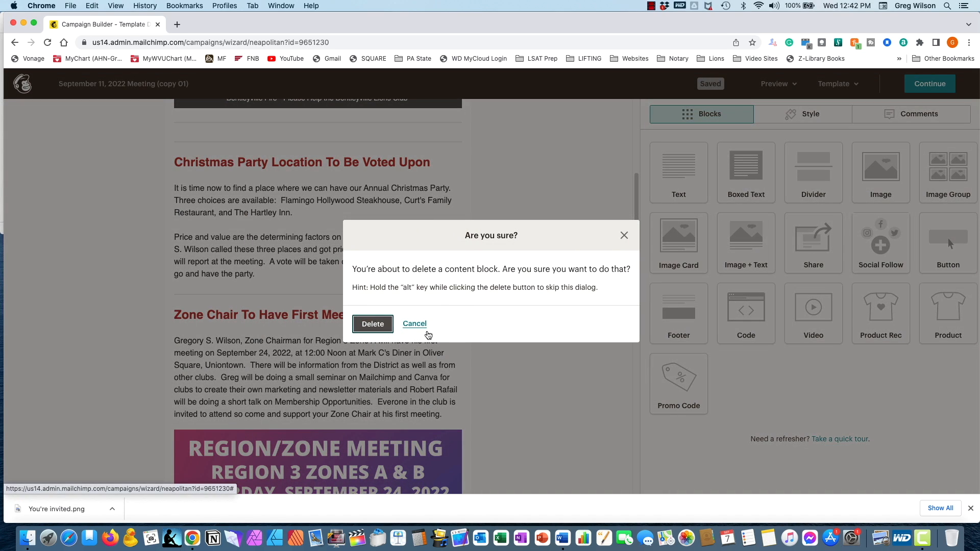
key(Return)
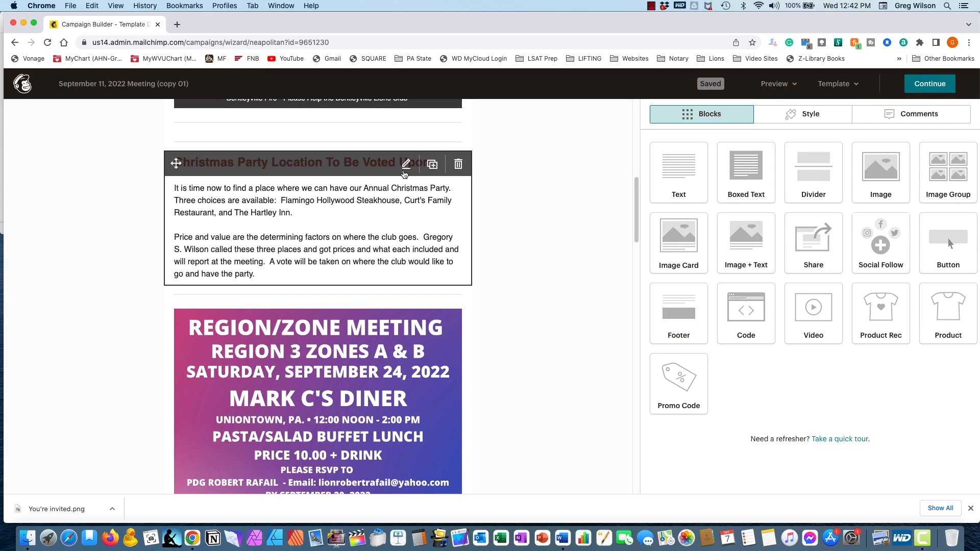
click(452, 164)
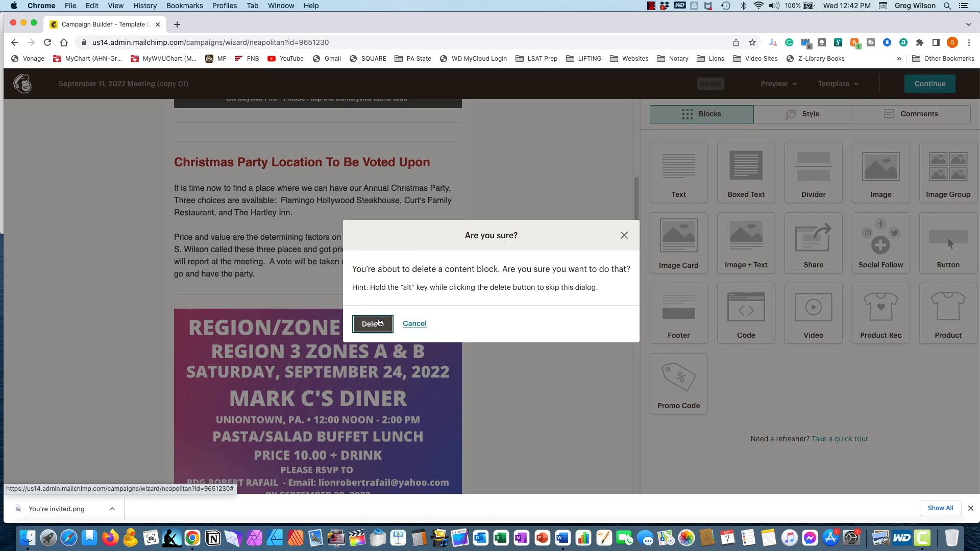
click(378, 323)
click(458, 183)
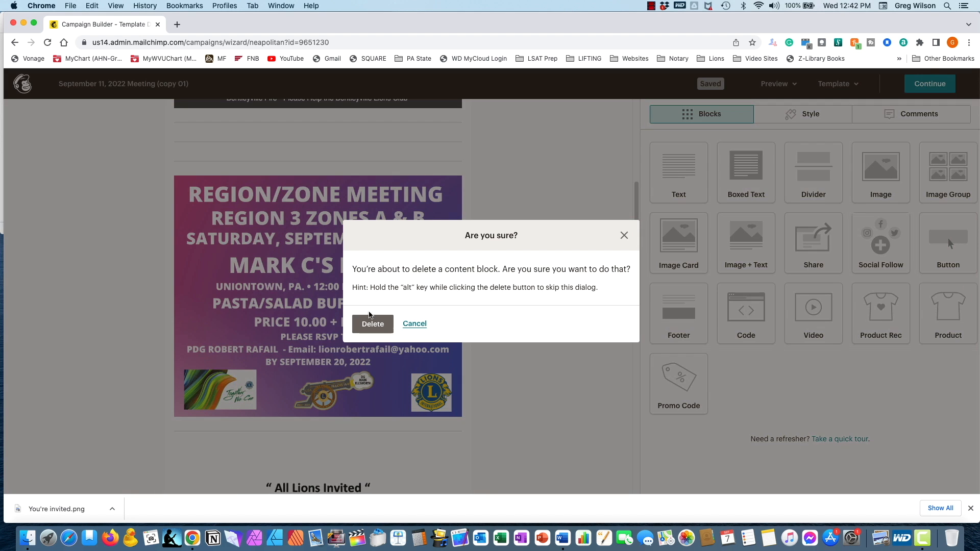
click(370, 324)
scroll(519, 244, up, 5)
scroll(520, 244, up, 3)
scroll(520, 243, down, 6)
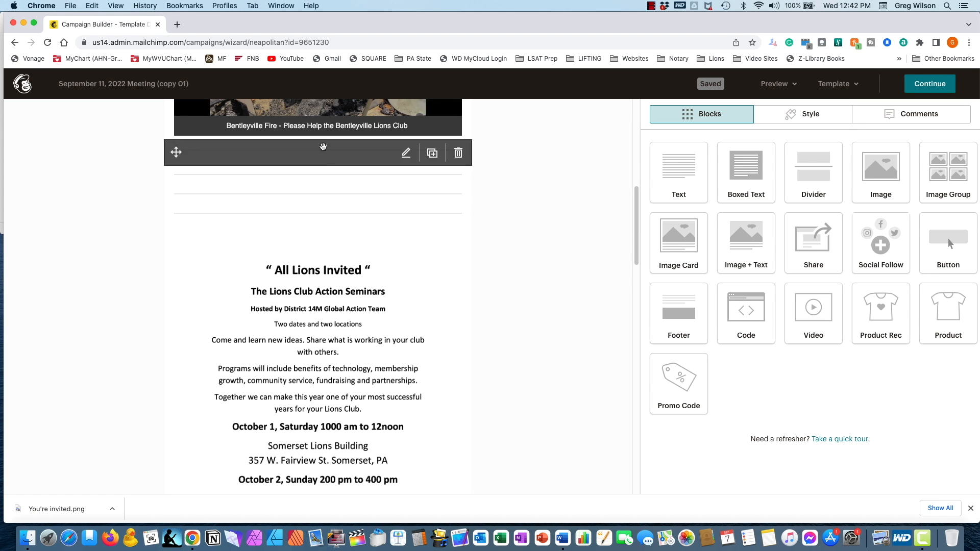
Add three empty image blocks below the Bentleyville Fire video
drag(888, 187, 378, 163)
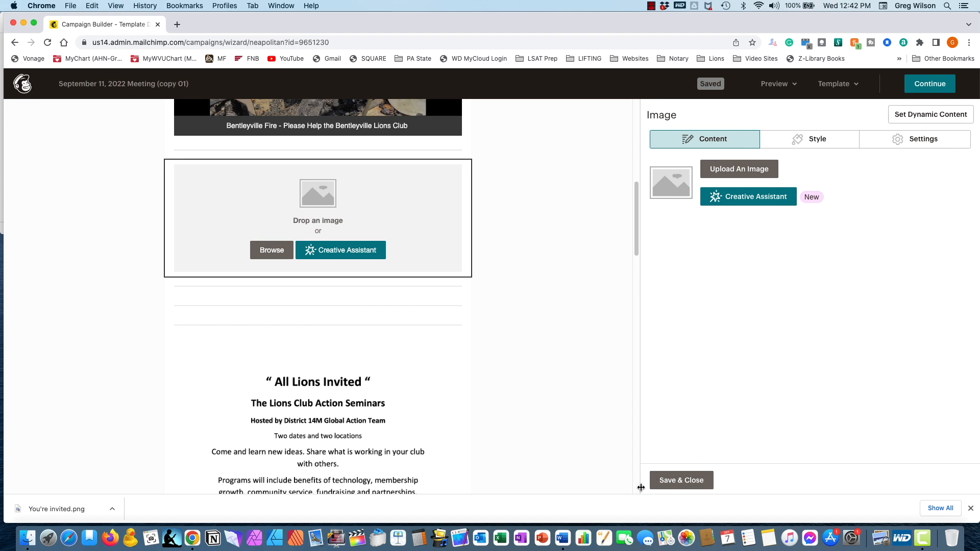
click(684, 483)
drag(884, 192, 290, 292)
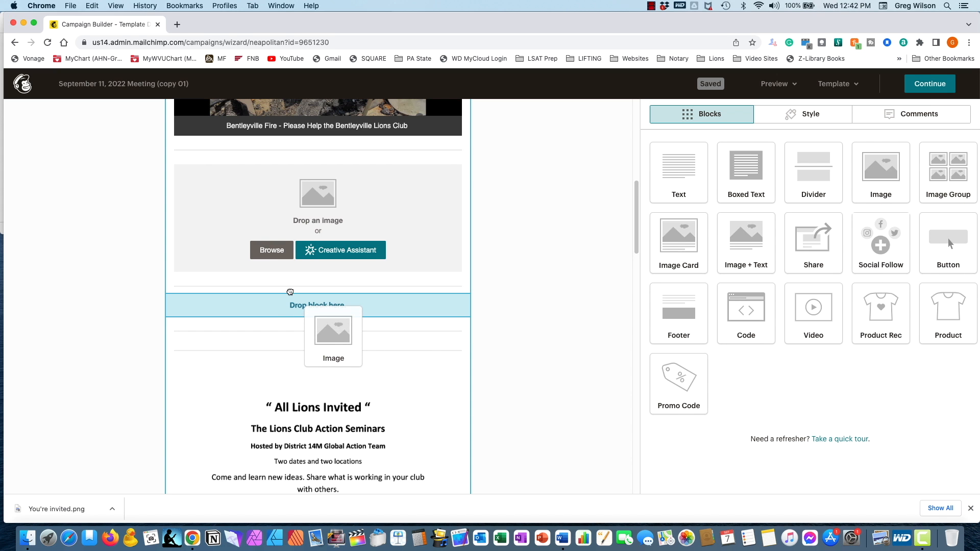
drag(608, 319, 607, 318)
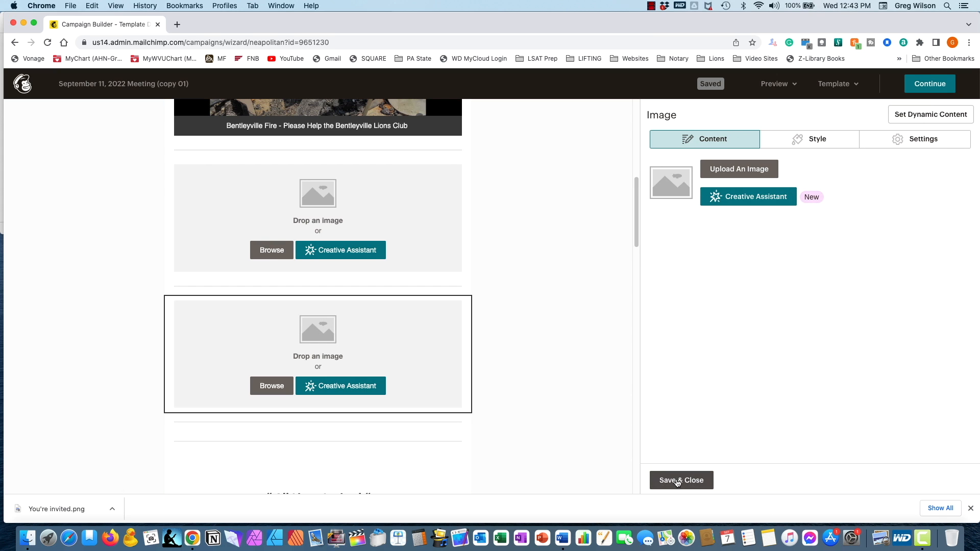
click(670, 481)
drag(877, 185, 457, 430)
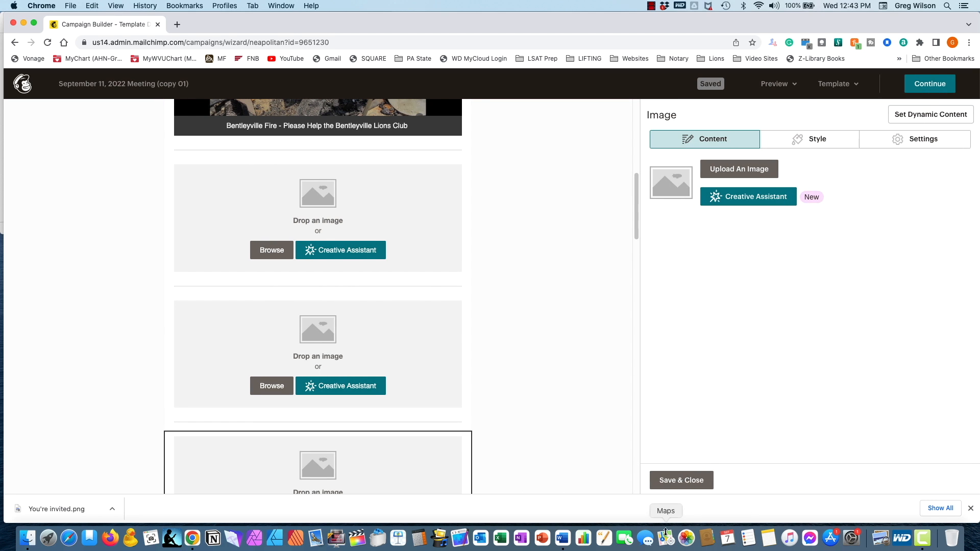
click(682, 482)
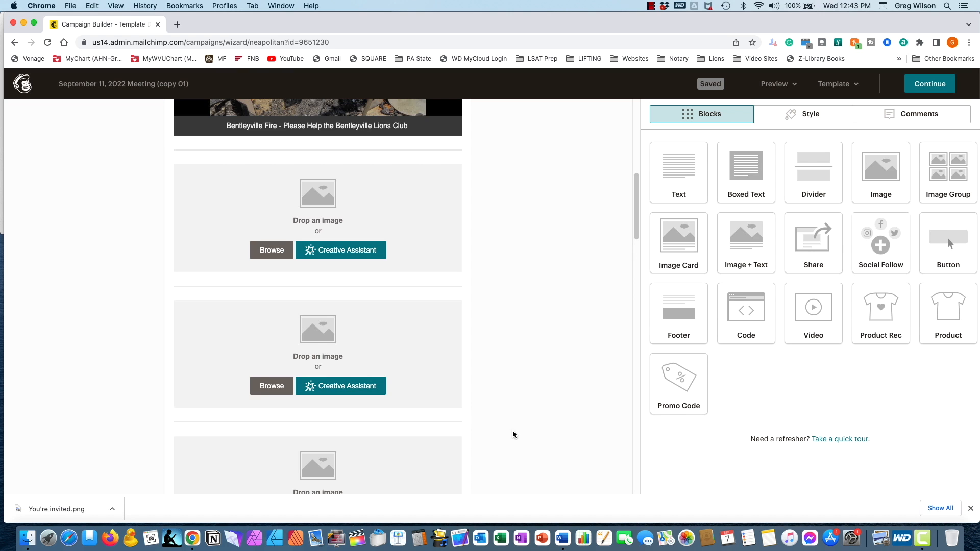
Add two empty image blocks directly under the newsletter banner
scroll(380, 253, down, 3)
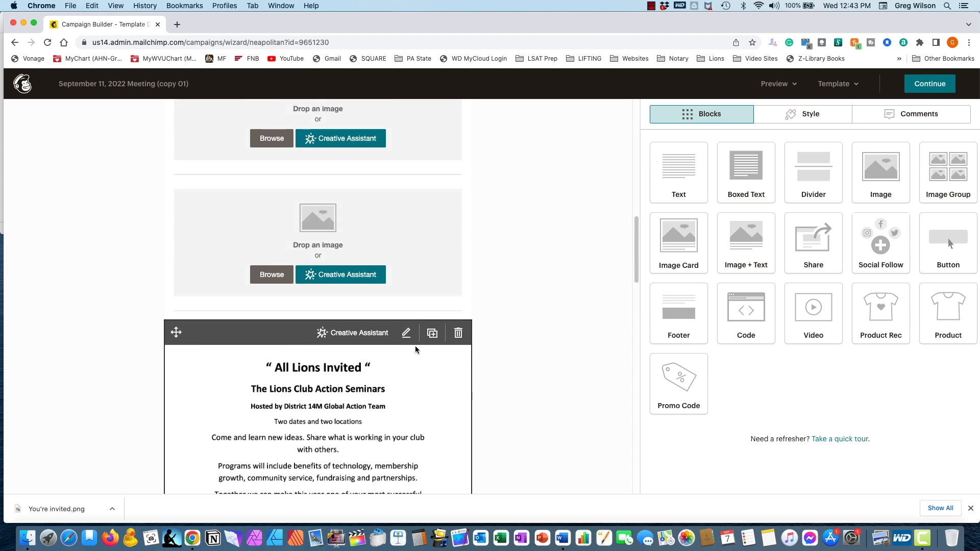
scroll(415, 346, up, 4)
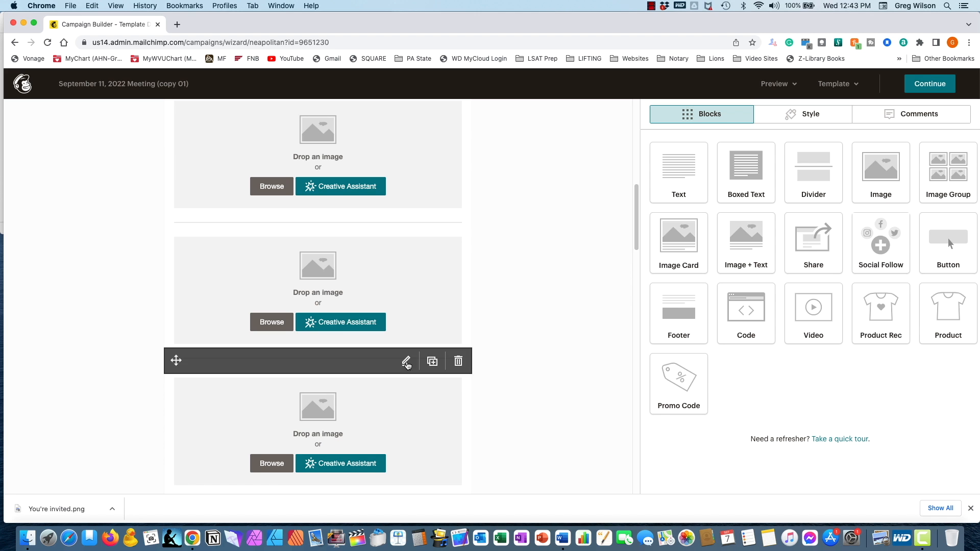
scroll(492, 320, up, 8)
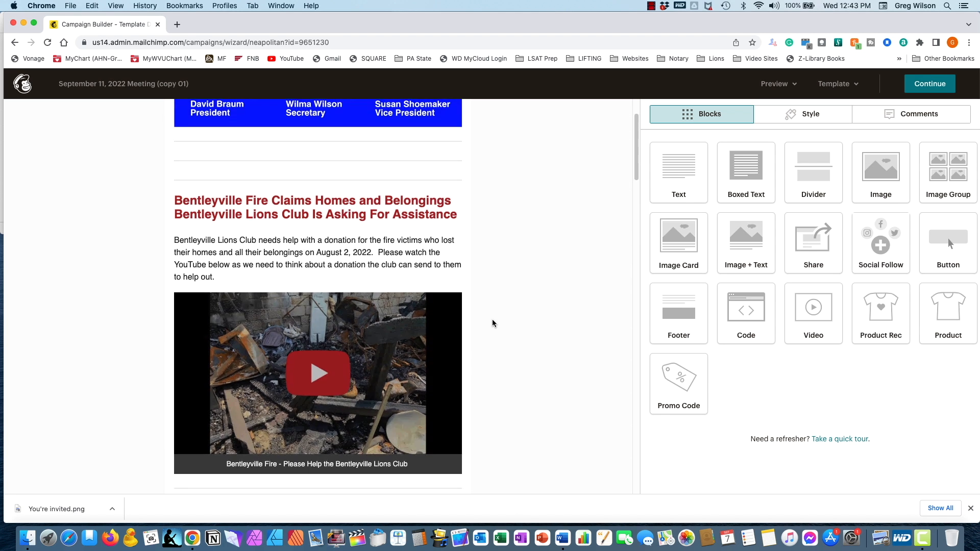
scroll(492, 319, up, 3)
drag(879, 168, 369, 240)
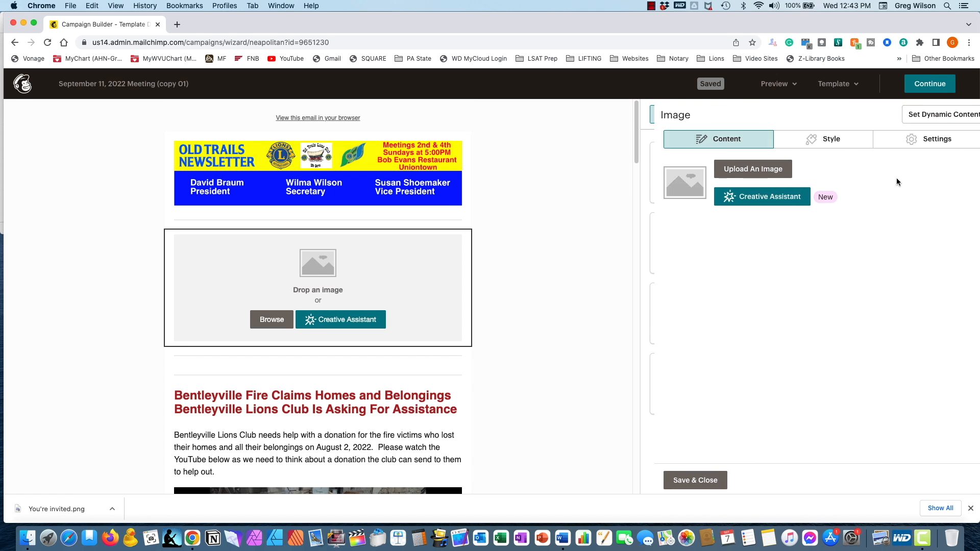
click(663, 480)
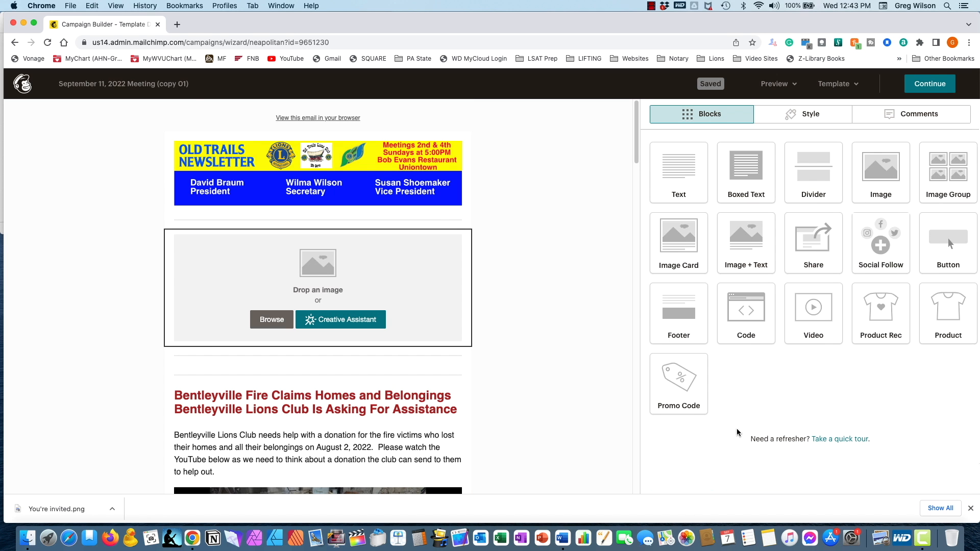
drag(873, 185, 356, 365)
drag(609, 469, 492, 472)
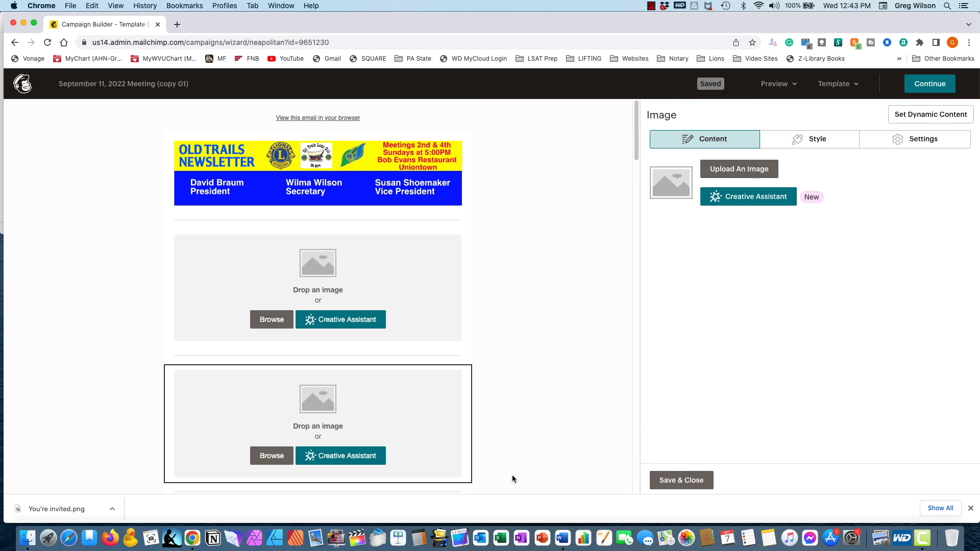
click(681, 481)
Scroll through the draft down to the footer and back up to the image blocks
scroll(543, 444, down, 5)
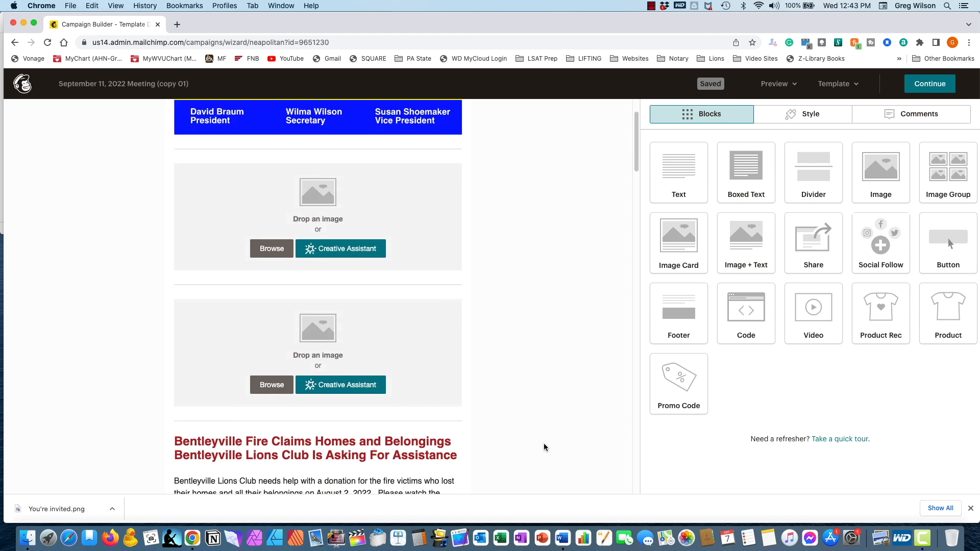
scroll(545, 449, up, 5)
scroll(544, 446, down, 10)
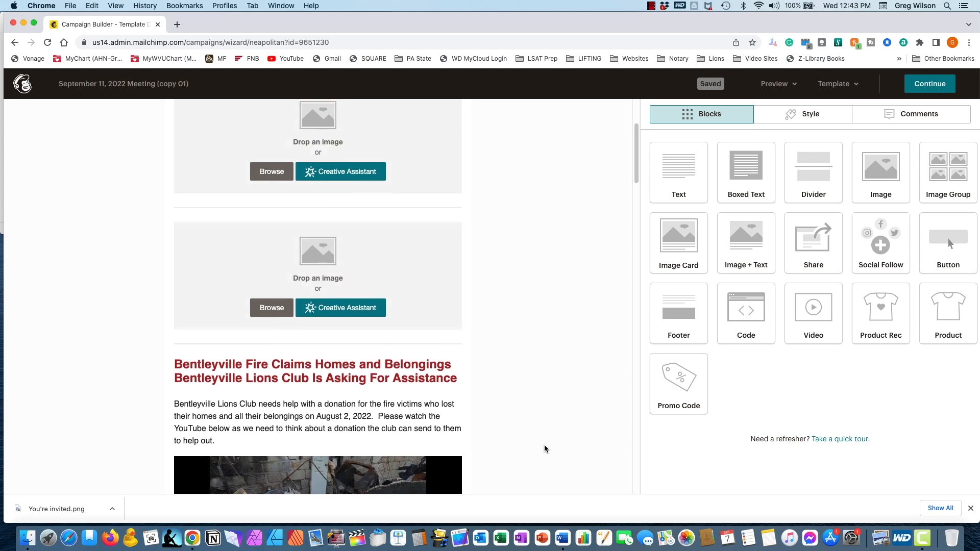
scroll(545, 449, down, 15)
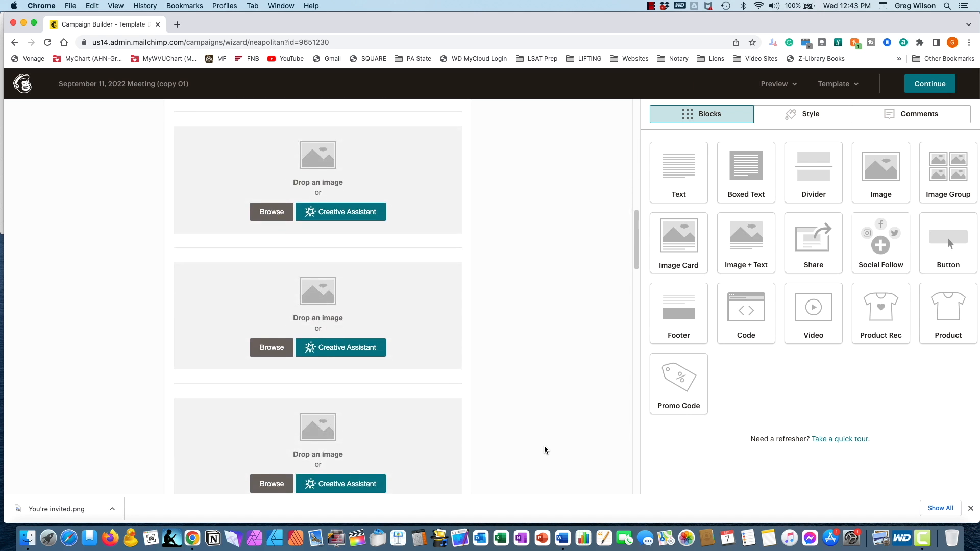
scroll(545, 449, down, 15)
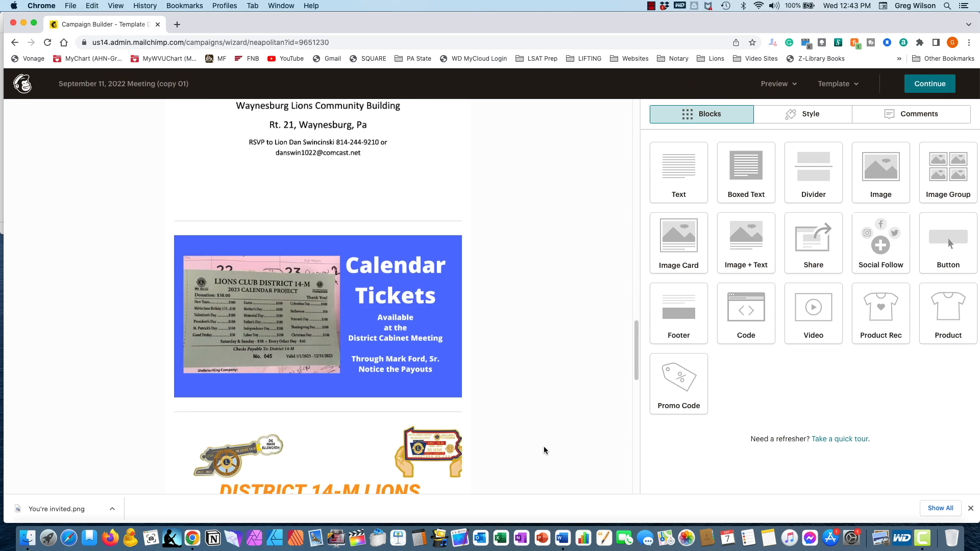
scroll(547, 428, down, 3)
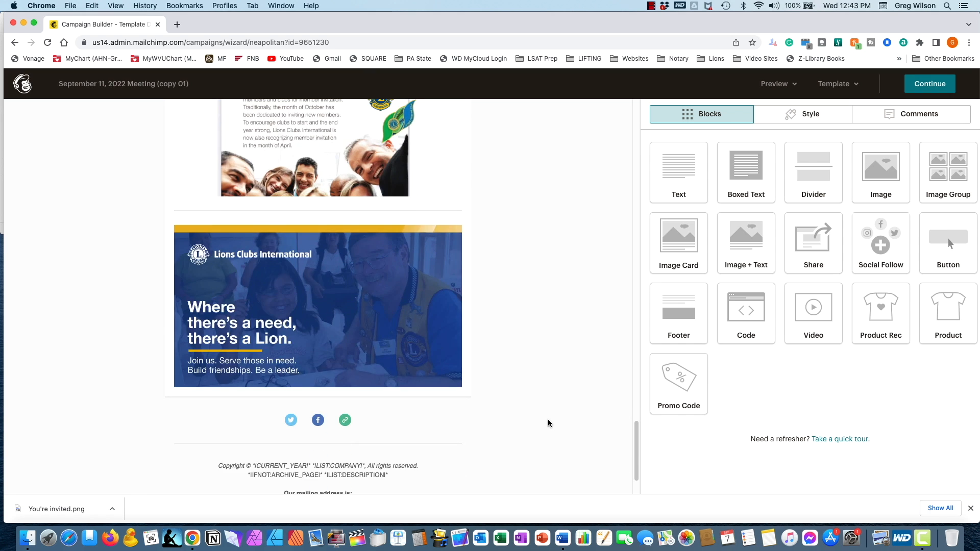
scroll(539, 439, up, 15)
scroll(546, 442, up, 5)
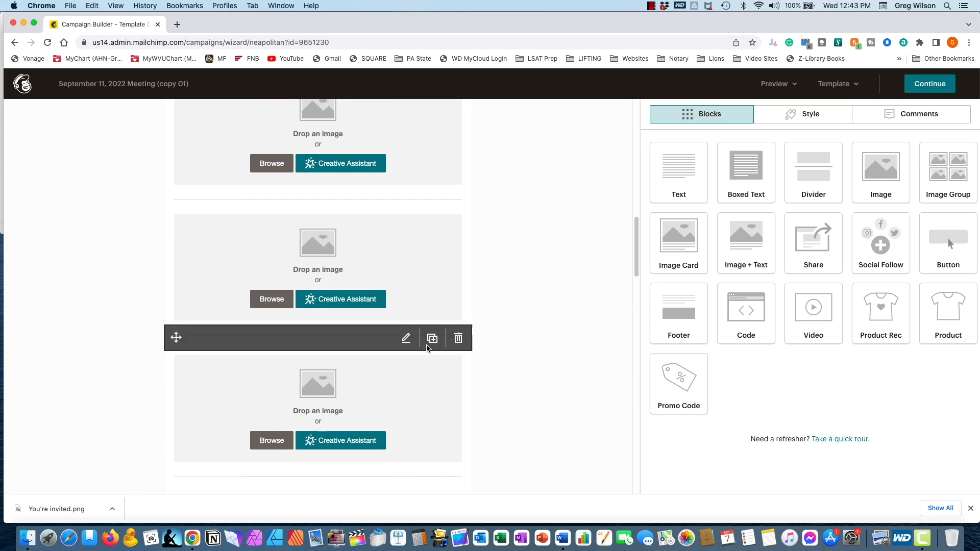
Delete two empty image placeholder blocks above the All Lions Invited notice
mouse_move(427, 322)
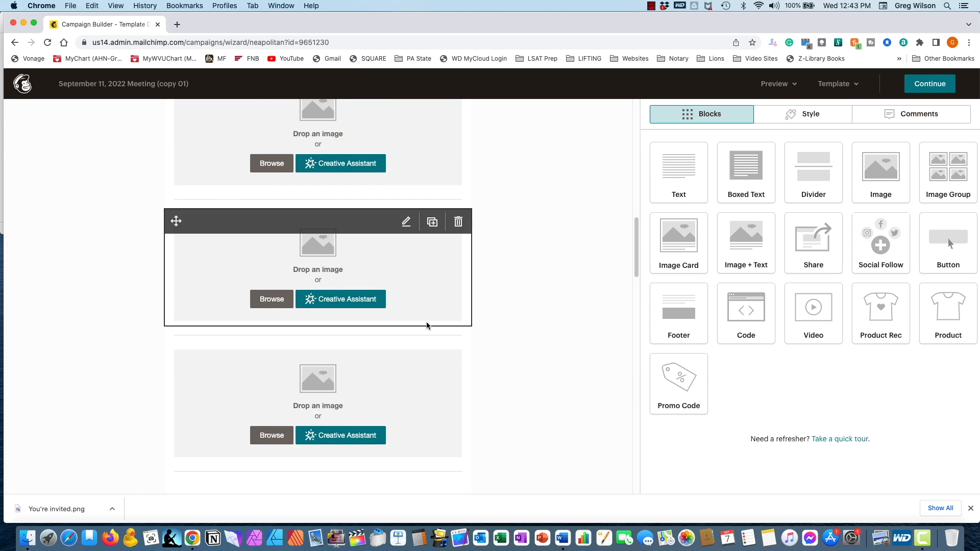
click(459, 231)
click(378, 325)
click(449, 202)
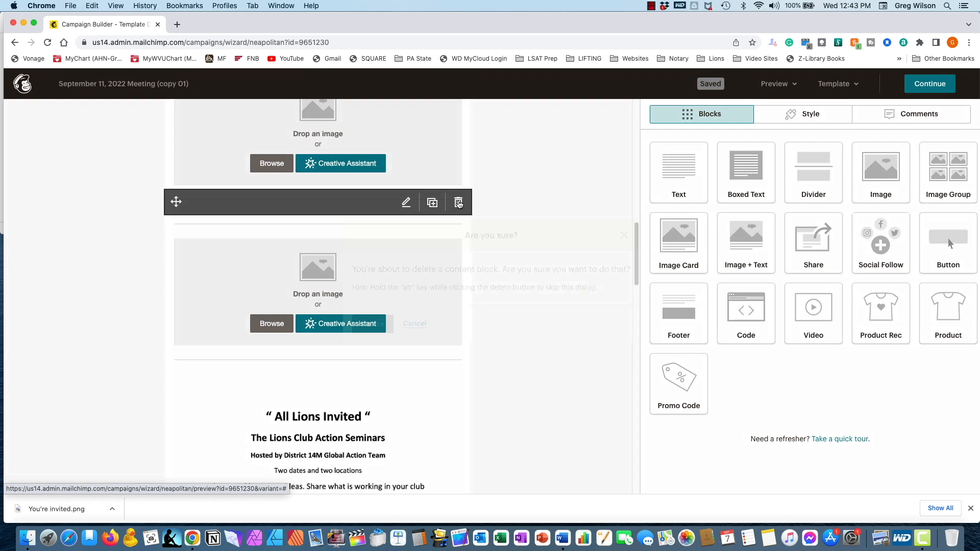
click(390, 324)
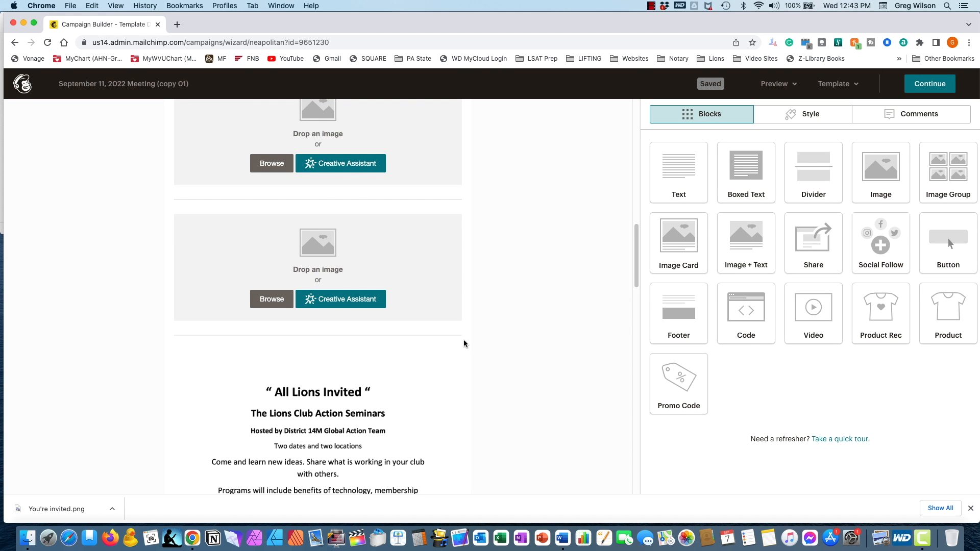
scroll(495, 339, up, 20)
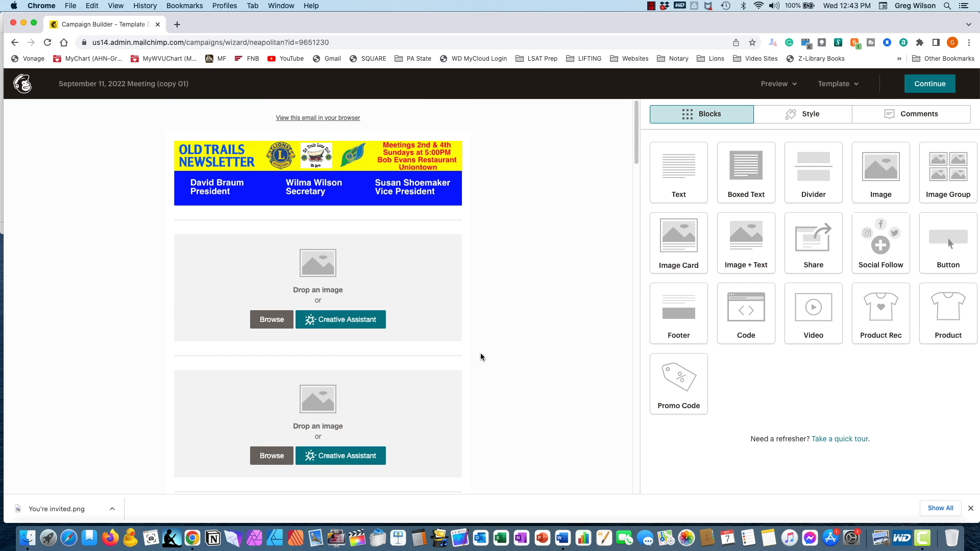
click(920, 83)
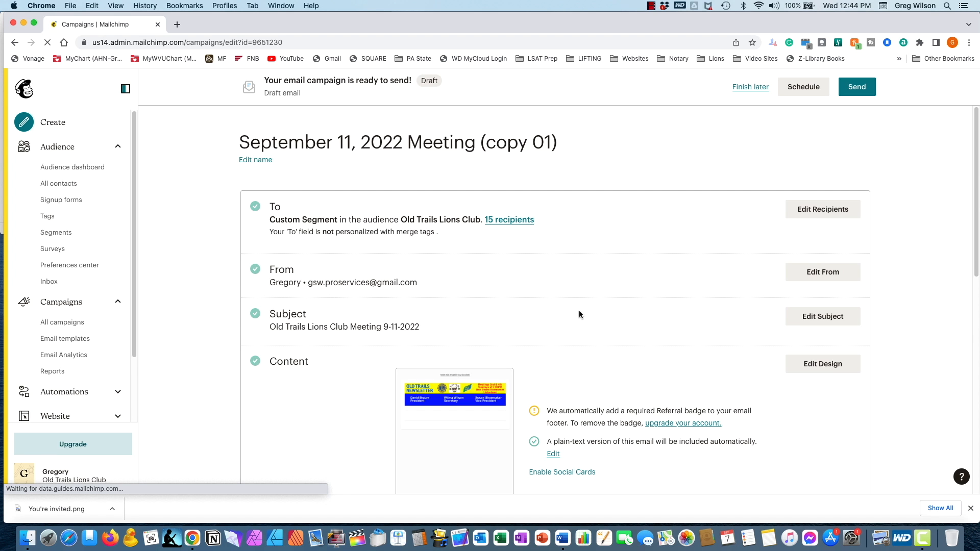
scroll(668, 277, down, 3)
scroll(668, 278, down, 3)
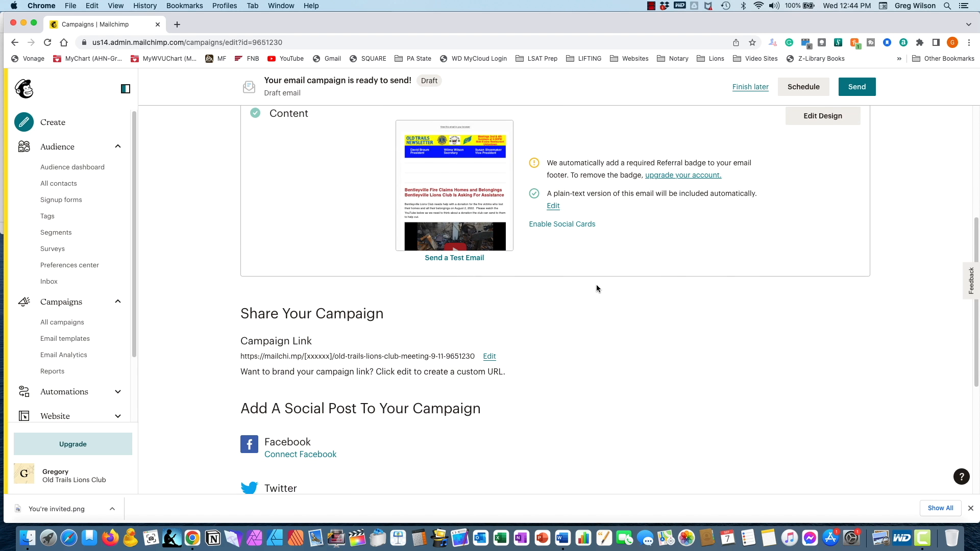
scroll(597, 289, up, 5)
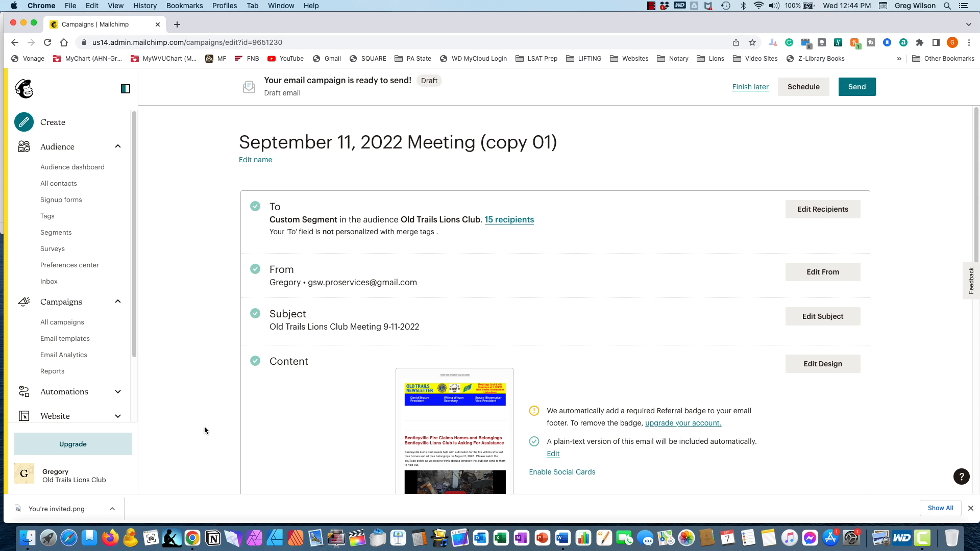
click(24, 474)
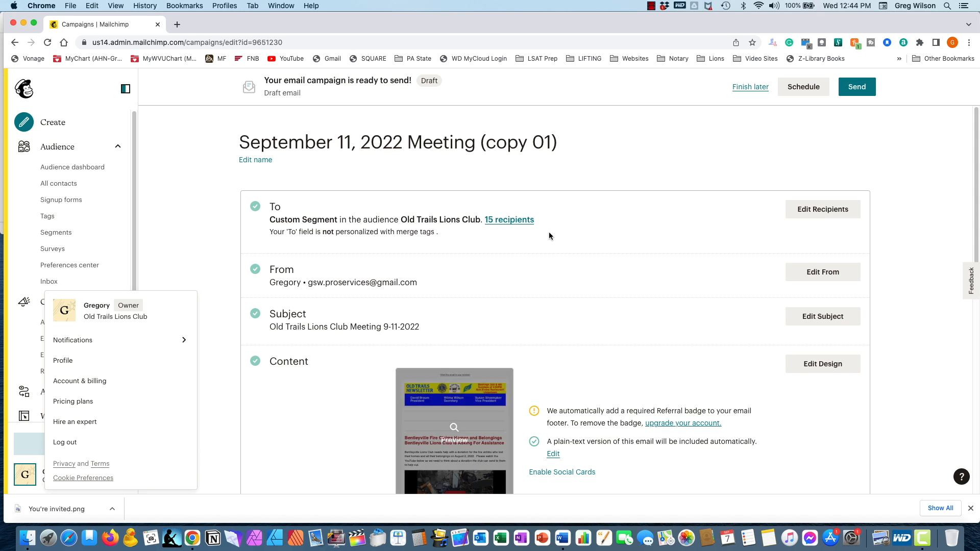
click(544, 172)
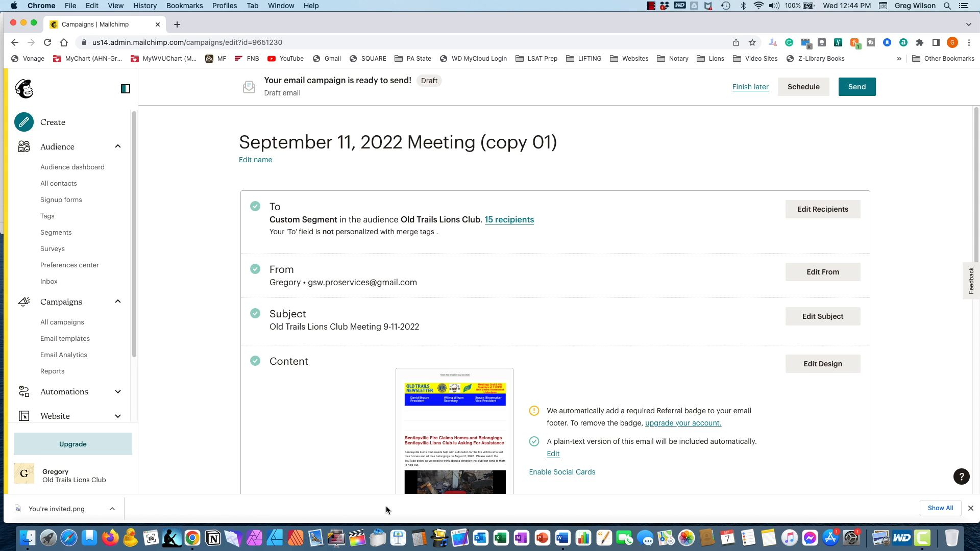
click(824, 363)
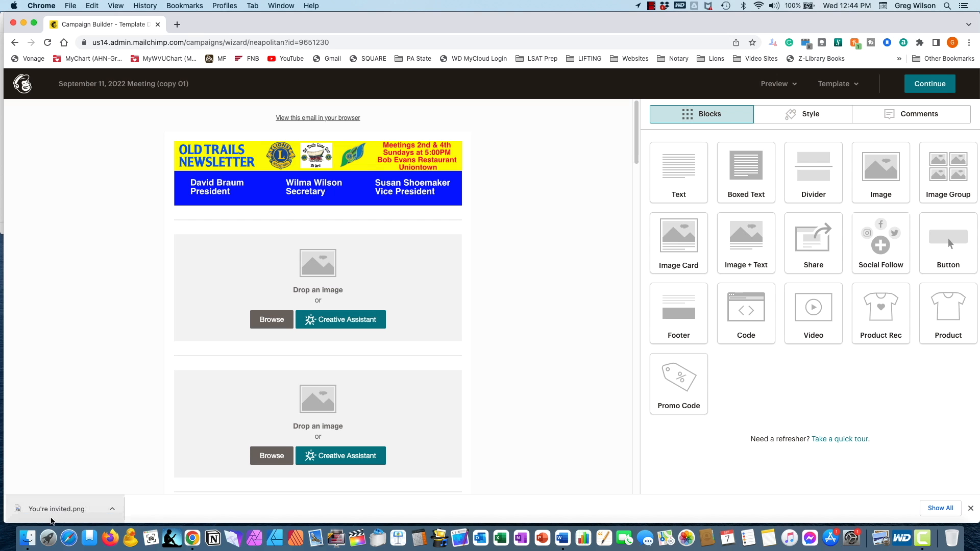
Drag You're invited.png from the download bar into the first two image blocks below the header
drag(63, 511, 322, 265)
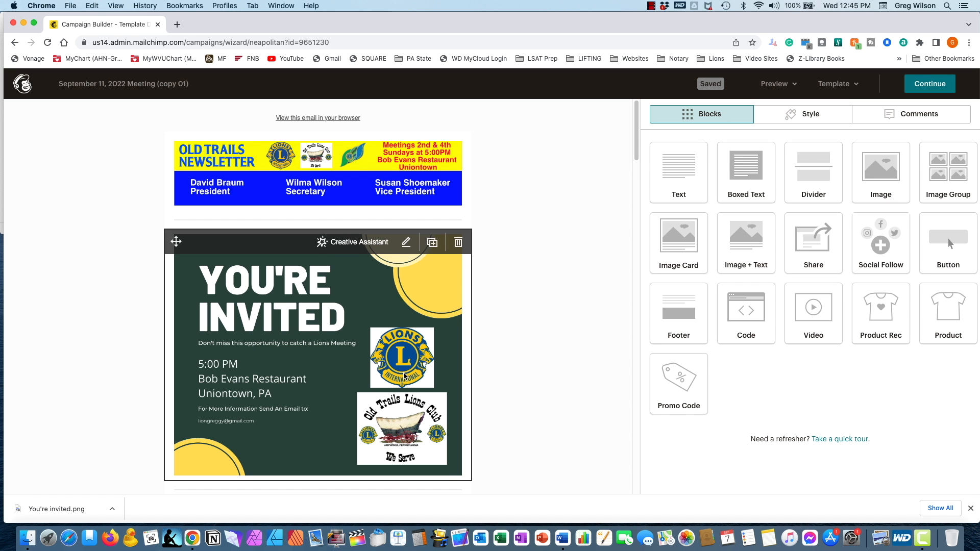
scroll(405, 377, down, 4)
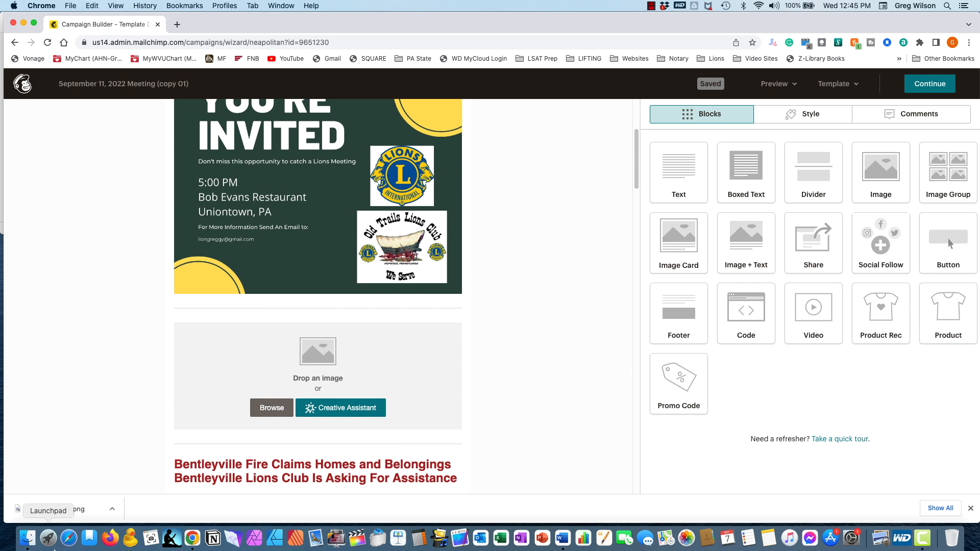
drag(62, 515, 330, 361)
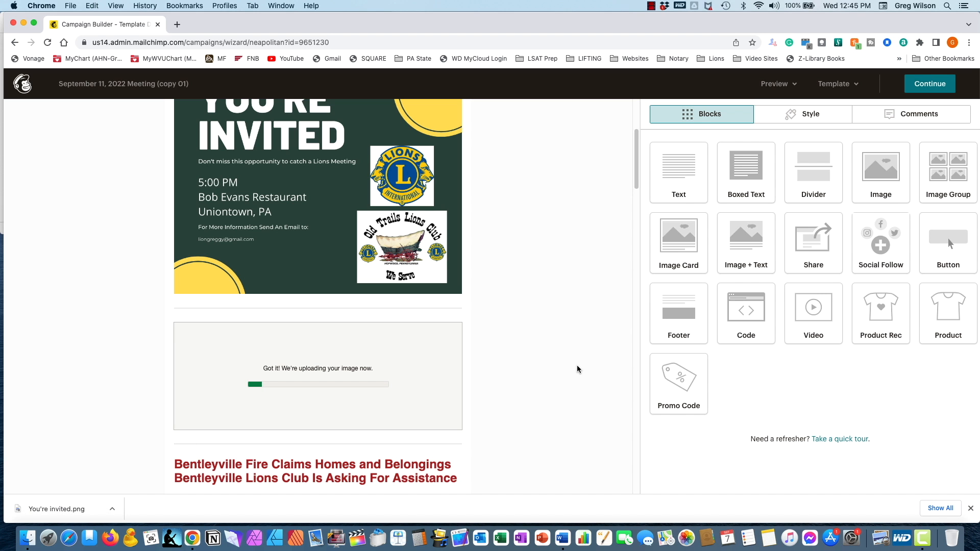
scroll(572, 366, down, 2)
scroll(572, 365, down, 2)
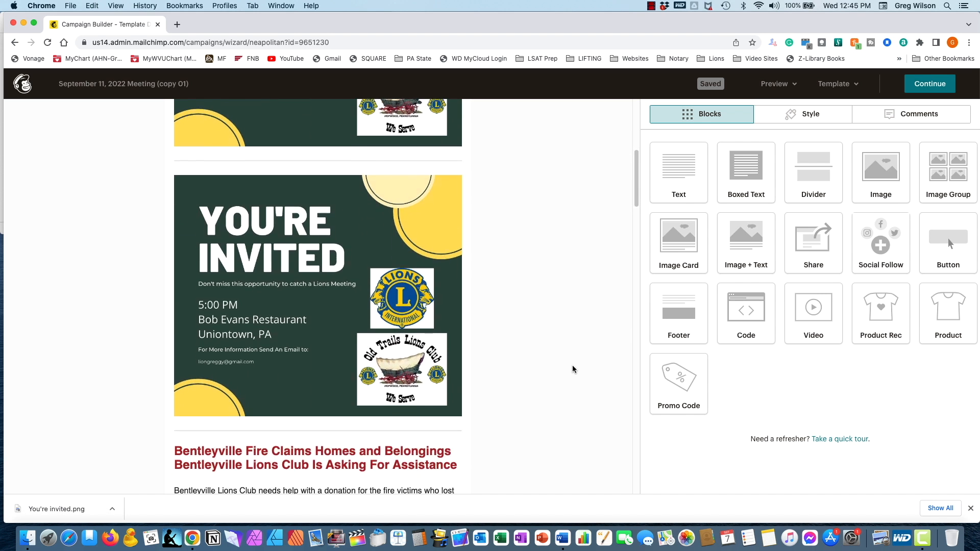
scroll(571, 365, up, 10)
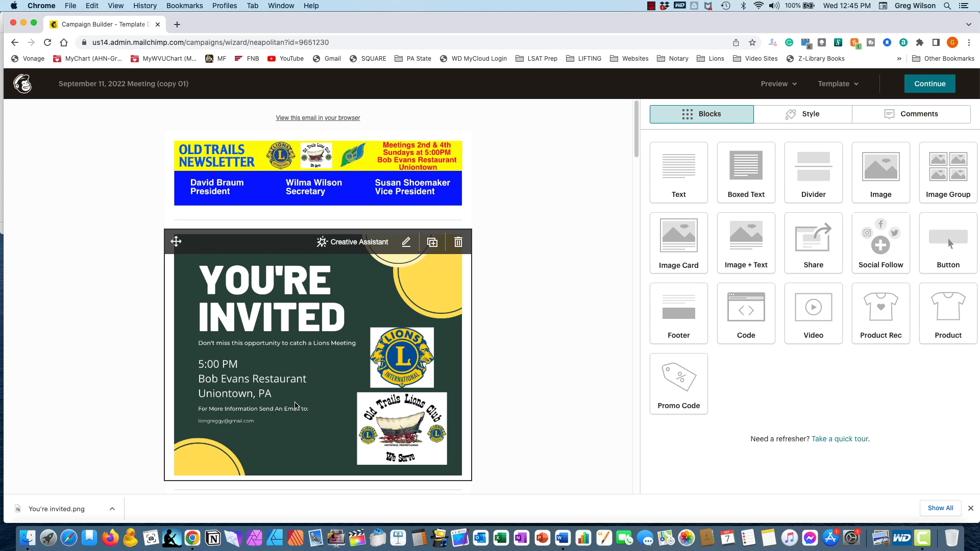
scroll(295, 405, down, 15)
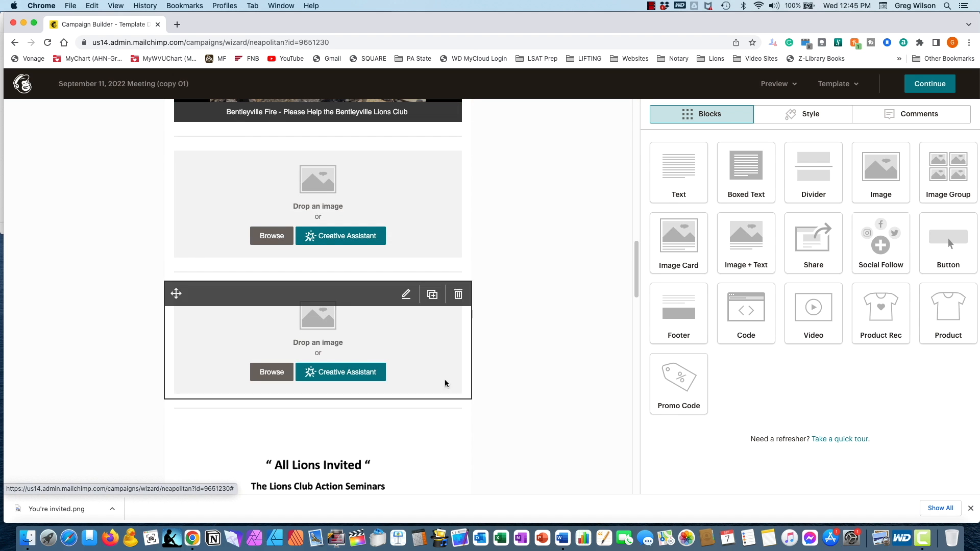
scroll(561, 375, up, 20)
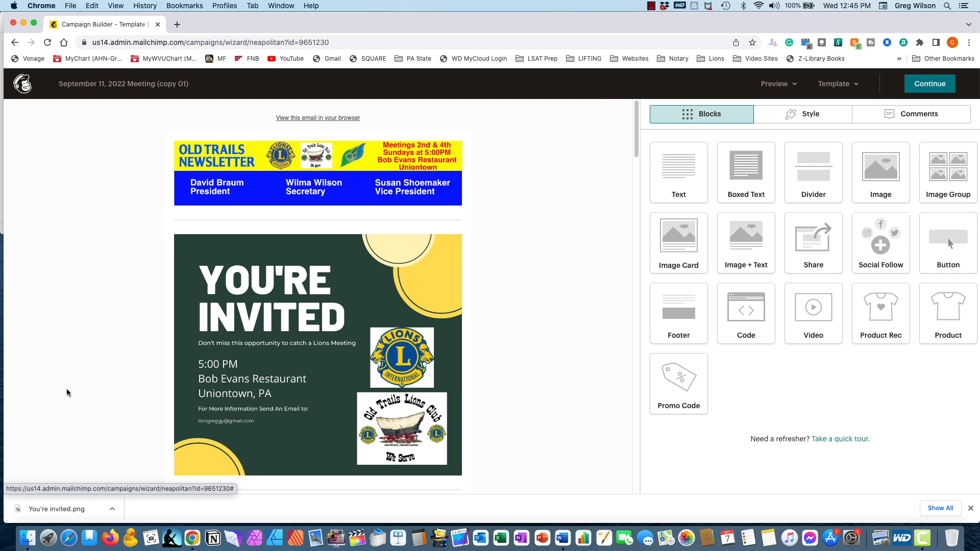
Continue to the campaign summary, then log out of Mailchimp from the account menu
click(931, 84)
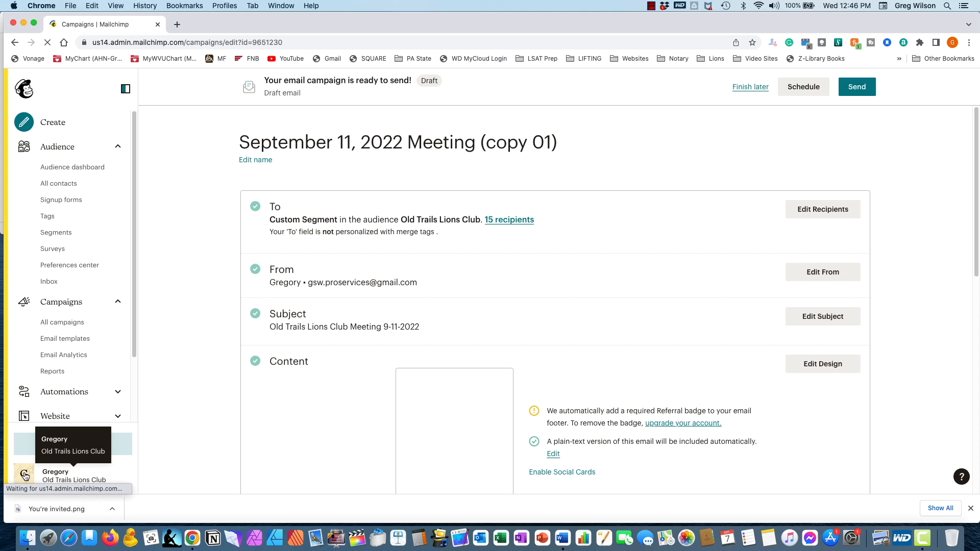
click(24, 476)
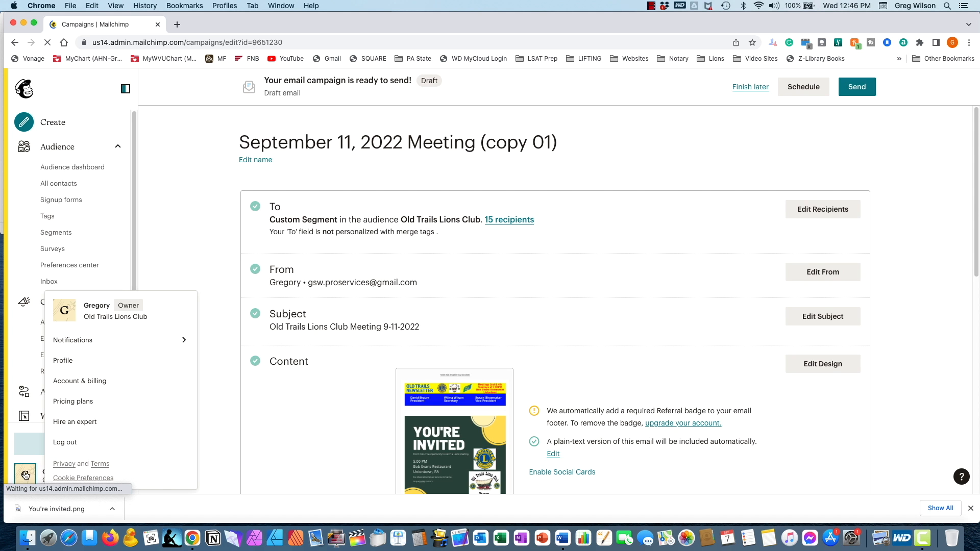
click(81, 447)
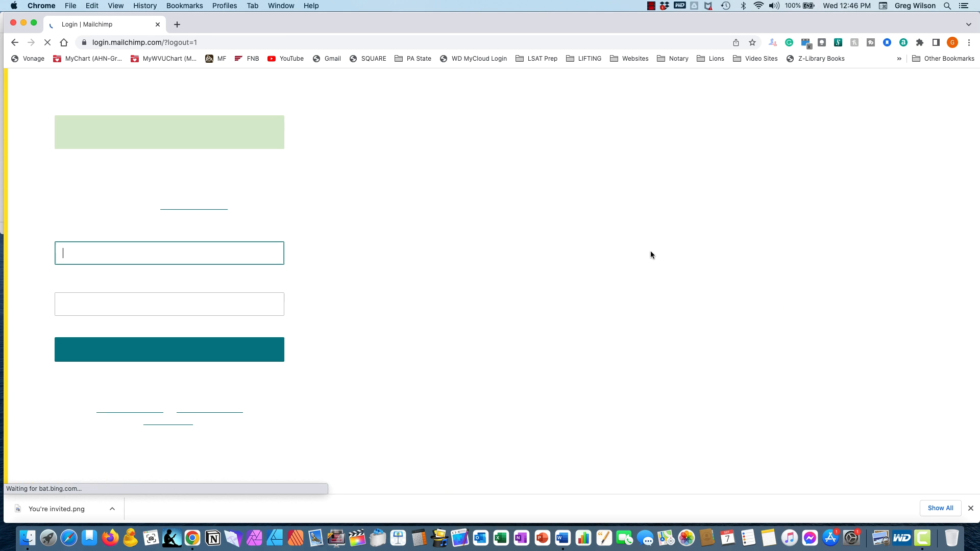